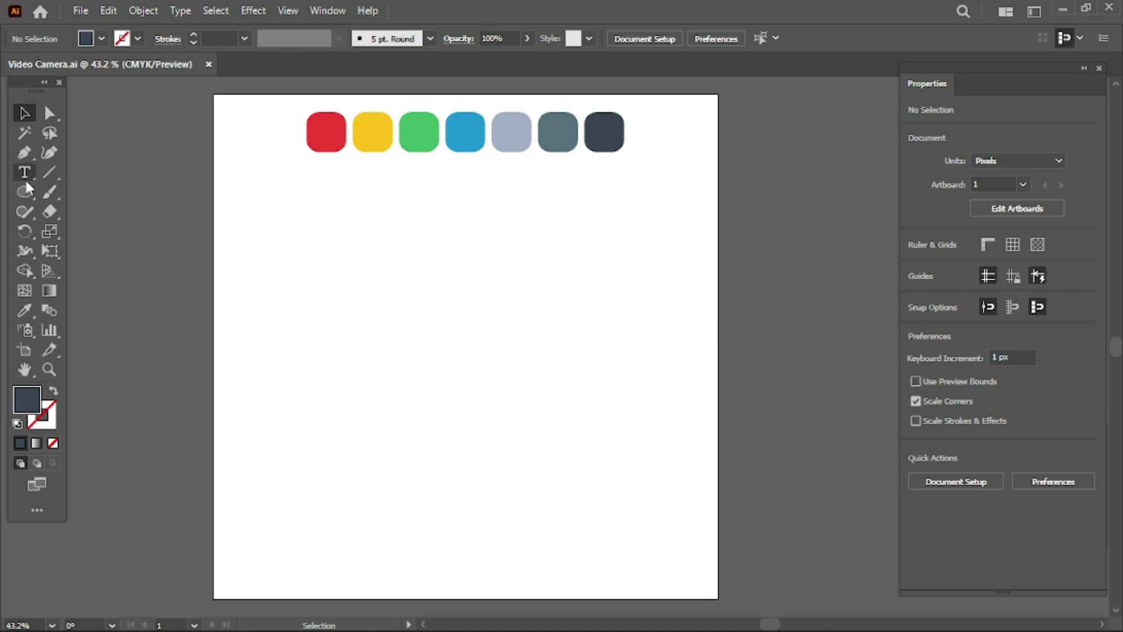
- Draw the large dark camera body rectangle and round all four of its corners
left_click_drag(24, 192, 58, 190)
left_click_drag(347, 265, 563, 407)
left_click(49, 113)
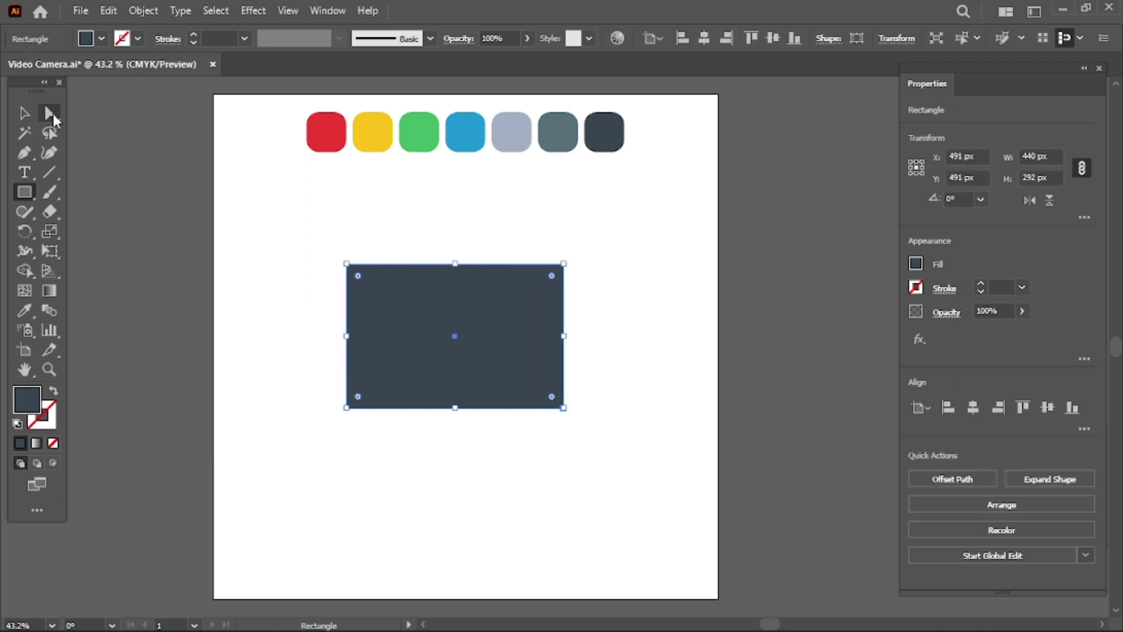
left_click_drag(361, 280, 363, 281)
left_click(25, 114)
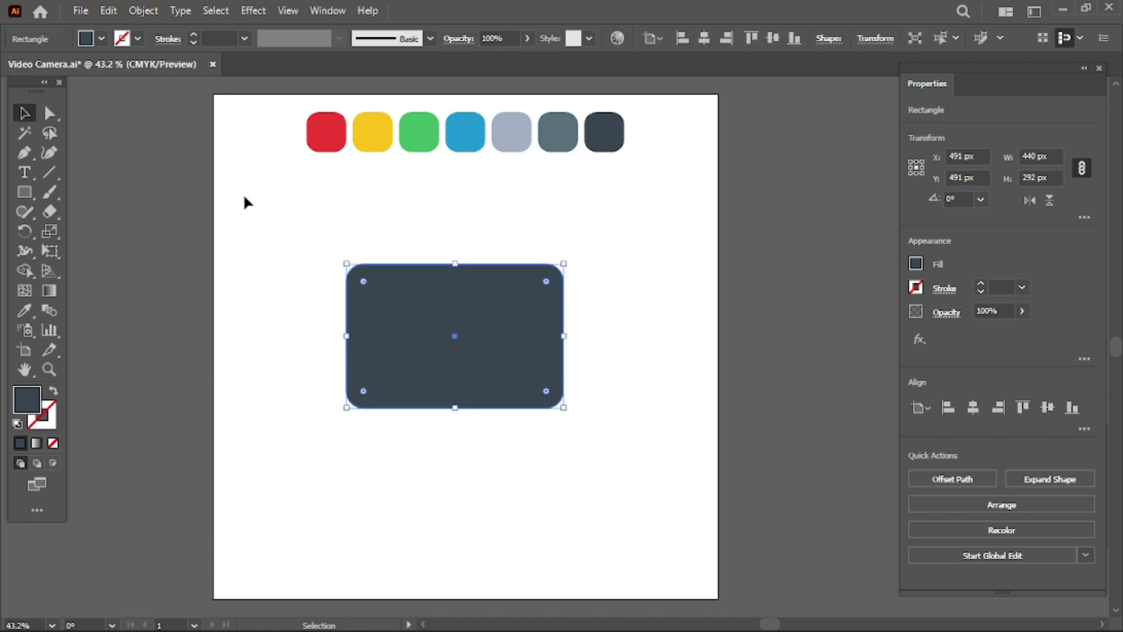
left_click(292, 351)
- Enlarge the bottom-left corner radius to about 74 px and shift the body down and right
left_click(45, 113)
mouse_move(321, 378)
left_mouse_down()
mouse_move(363, 411)
mouse_move(386, 380)
left_mouse_up()
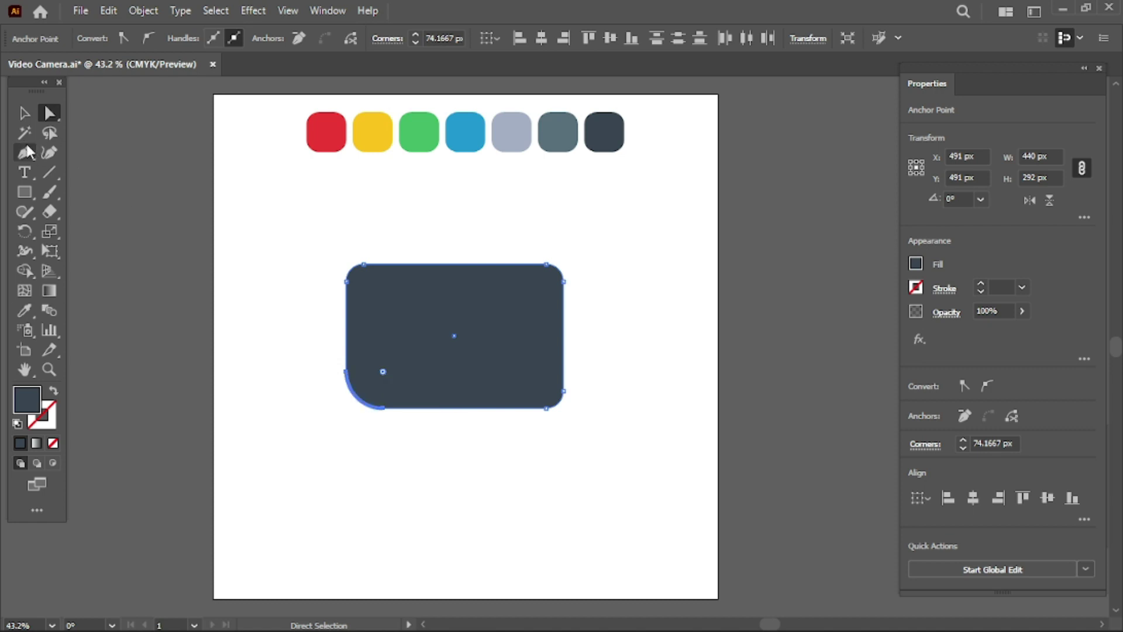
left_click(24, 112)
left_click(291, 201)
mouse_move(443, 326)
left_mouse_down()
mouse_move(434, 363)
mouse_move(460, 367)
mouse_move(449, 367)
left_mouse_up()
left_click(425, 199)
left_click(345, 223)
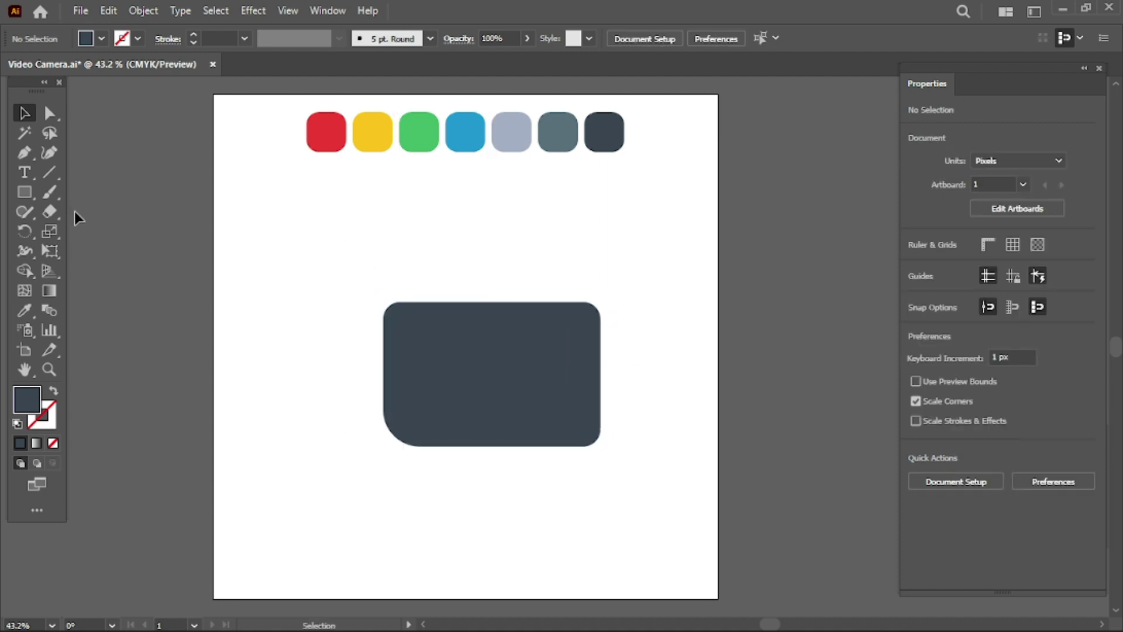
- Draw a small dark rectangle above-left of the camera body
left_click(19, 194)
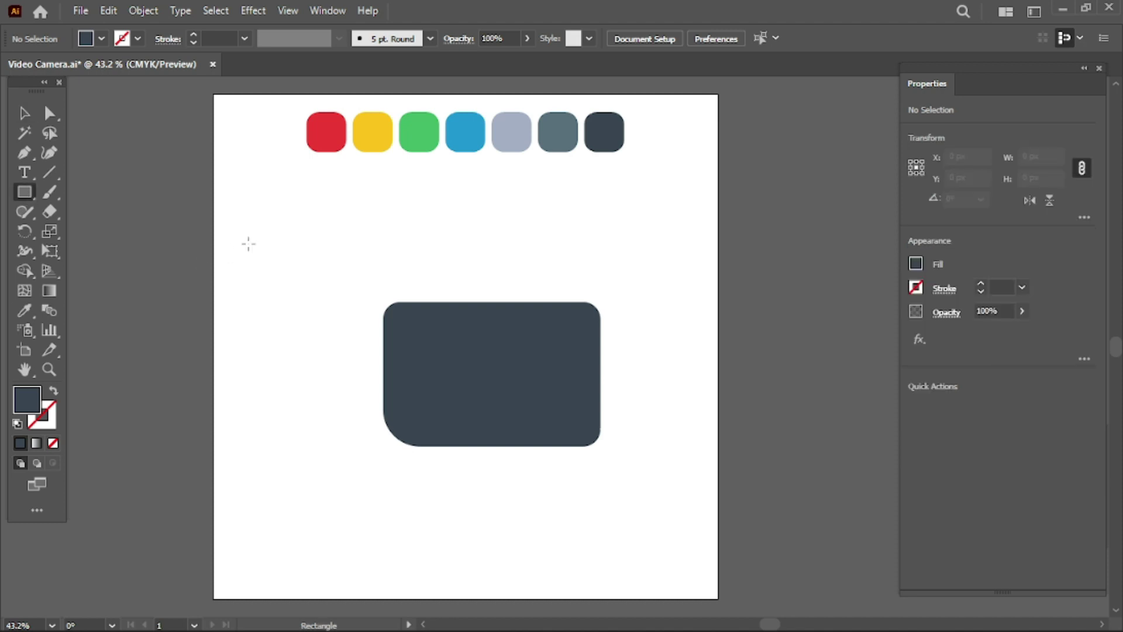
left_click_drag(253, 240, 320, 293)
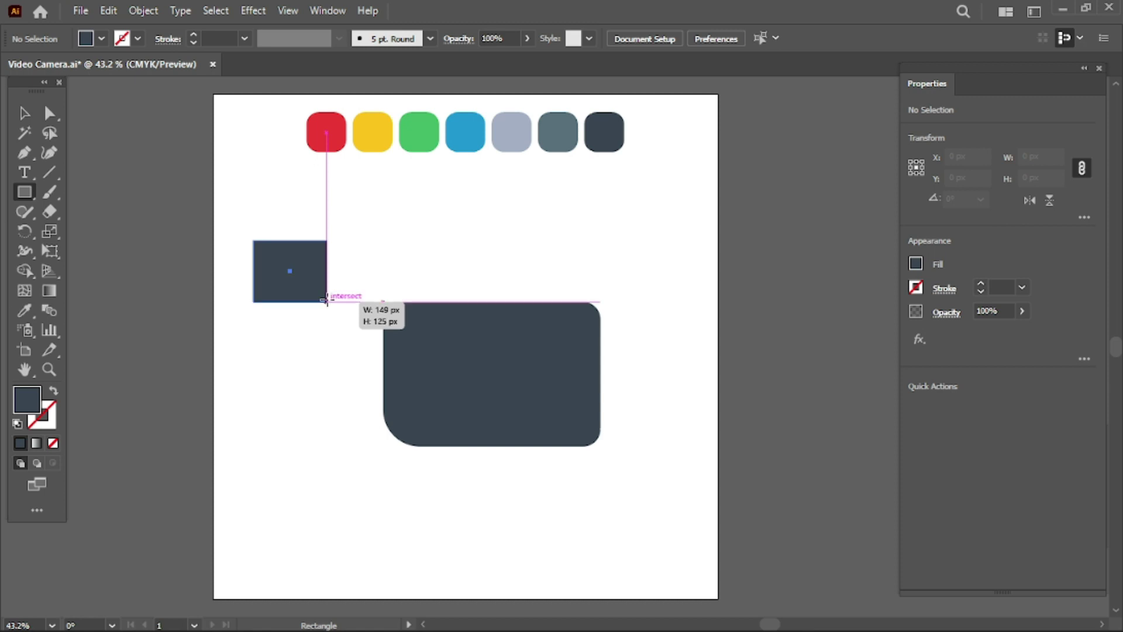
left_click_drag(320, 294, 327, 301)
left_click(24, 112)
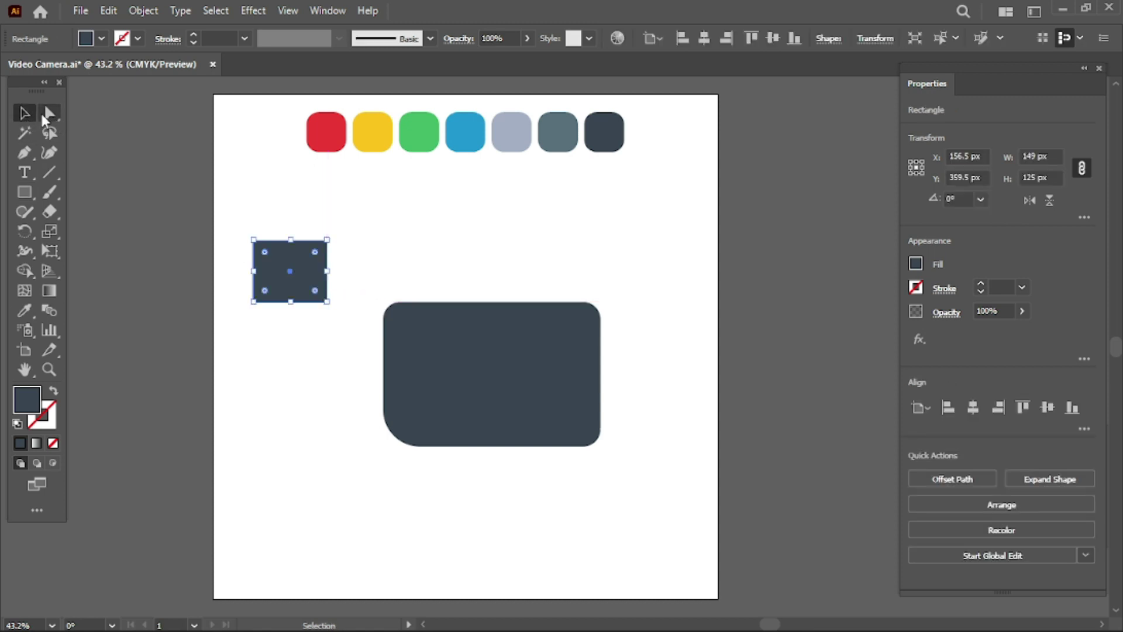
left_click(236, 193)
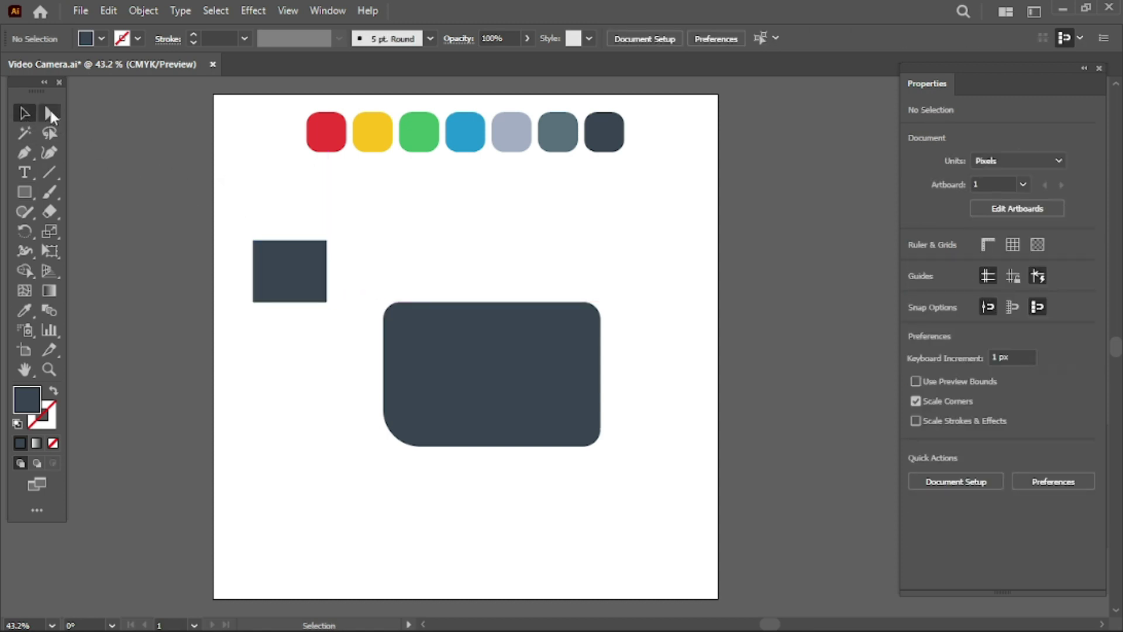
- Drag the small rectangle's top-left anchor left to slant its edge, forming a 202 × 125 px shape
key("a")
left_click_drag(335, 255, 227, 241)
left_click(234, 231)
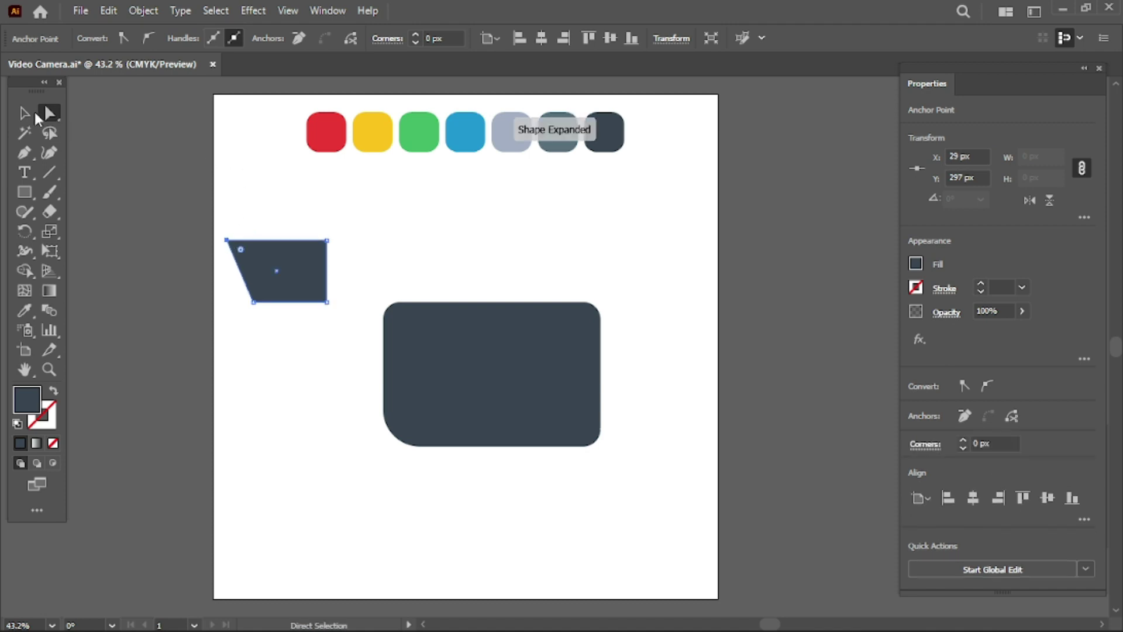
left_click(27, 114)
left_click(246, 204)
left_click(276, 268)
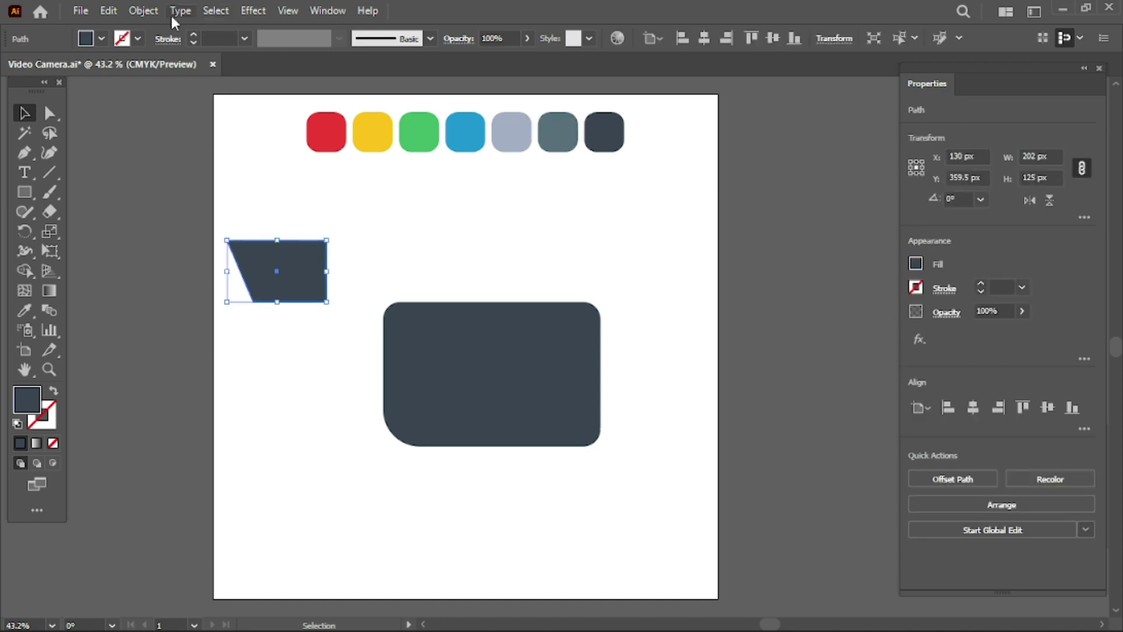
- Reflect a copy of the slanted shape, move it right, and unite both halves into one trapezoid
left_click(143, 10)
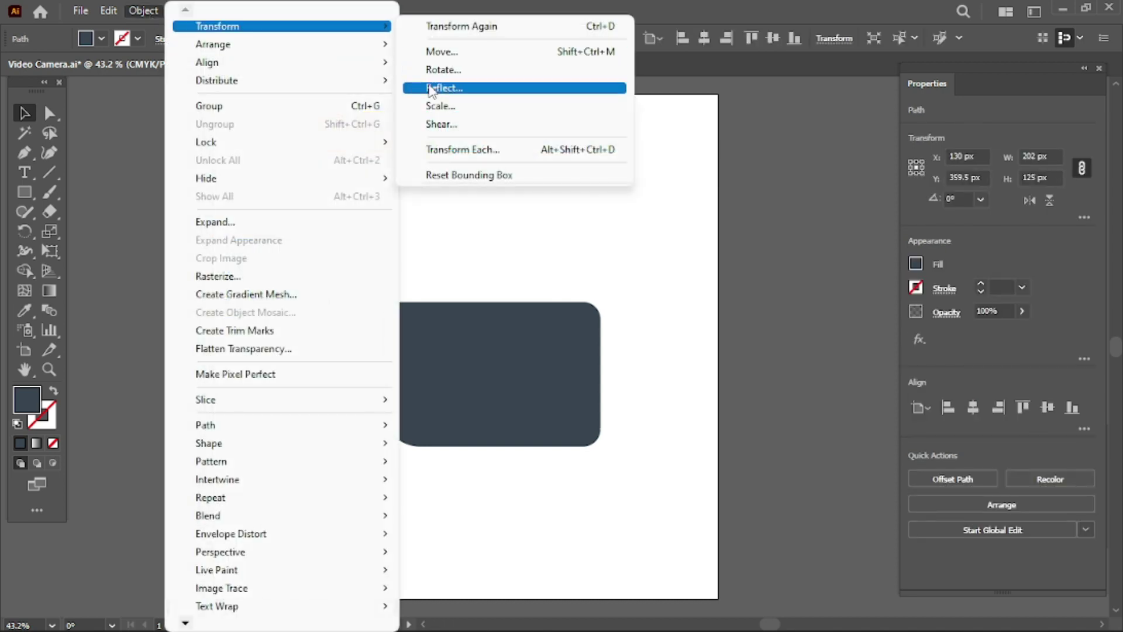
left_click(431, 89)
left_click(913, 407)
mouse_move(290, 276)
left_mouse_down()
mouse_move(336, 275)
mouse_move(317, 271)
left_mouse_up()
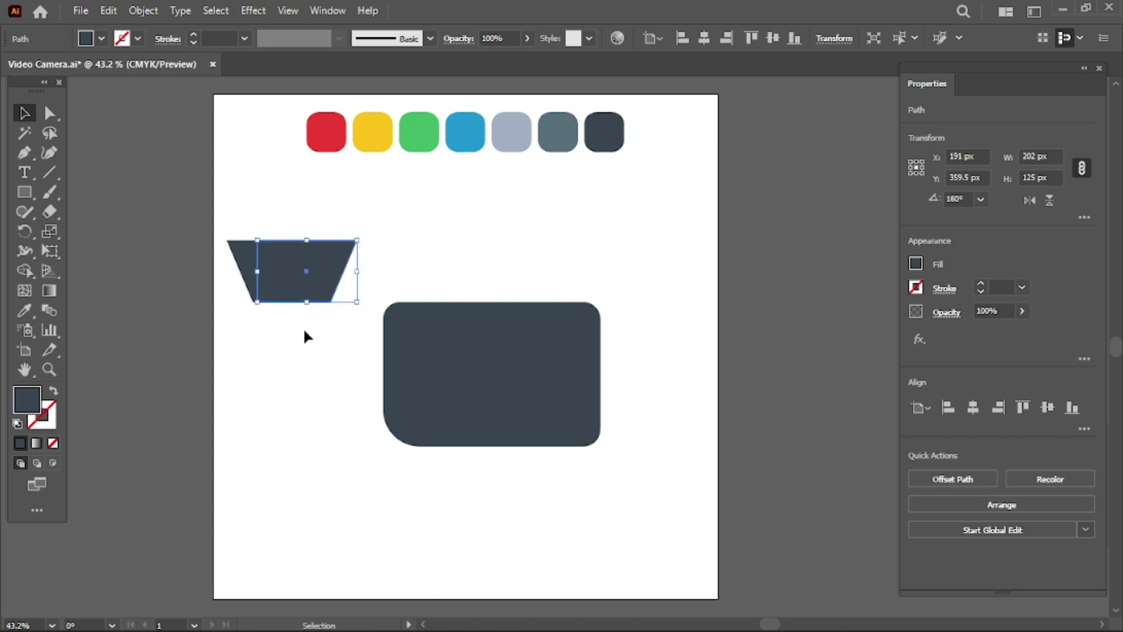
left_click(303, 328)
left_click_drag(371, 209, 271, 331)
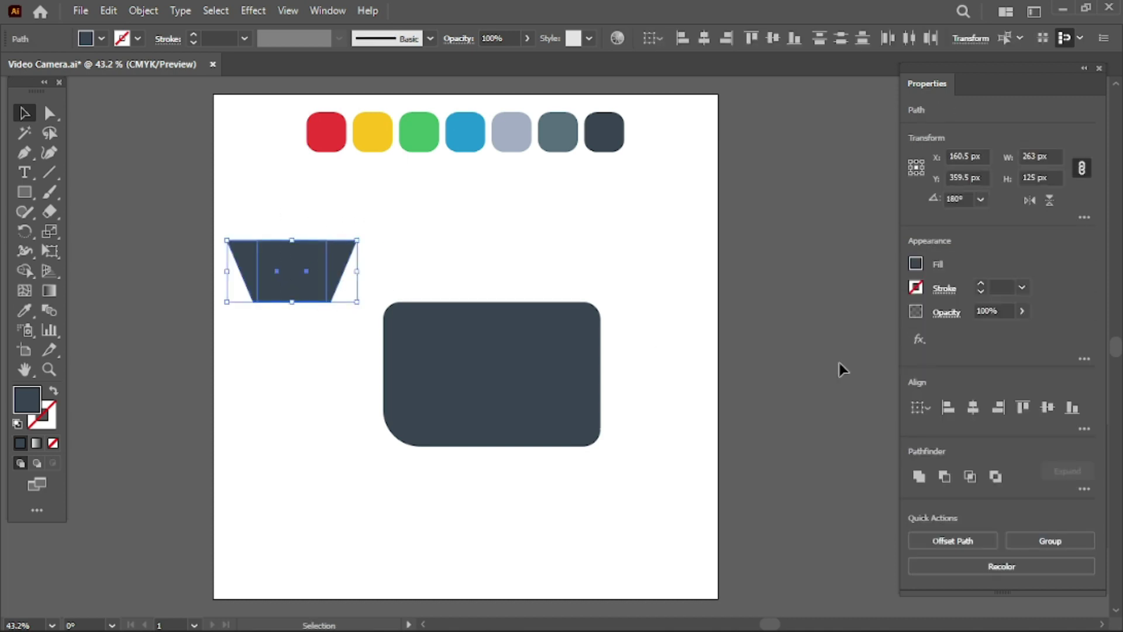
left_click(919, 475)
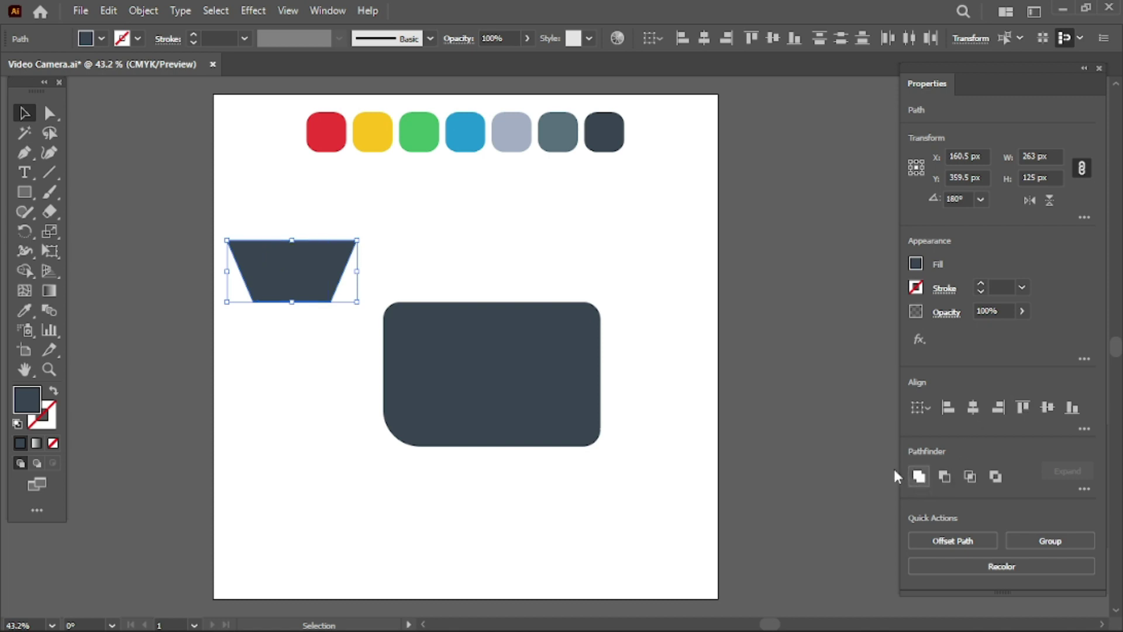
left_click(458, 215)
- Set the trapezoid's width to 263 px
left_click(304, 266)
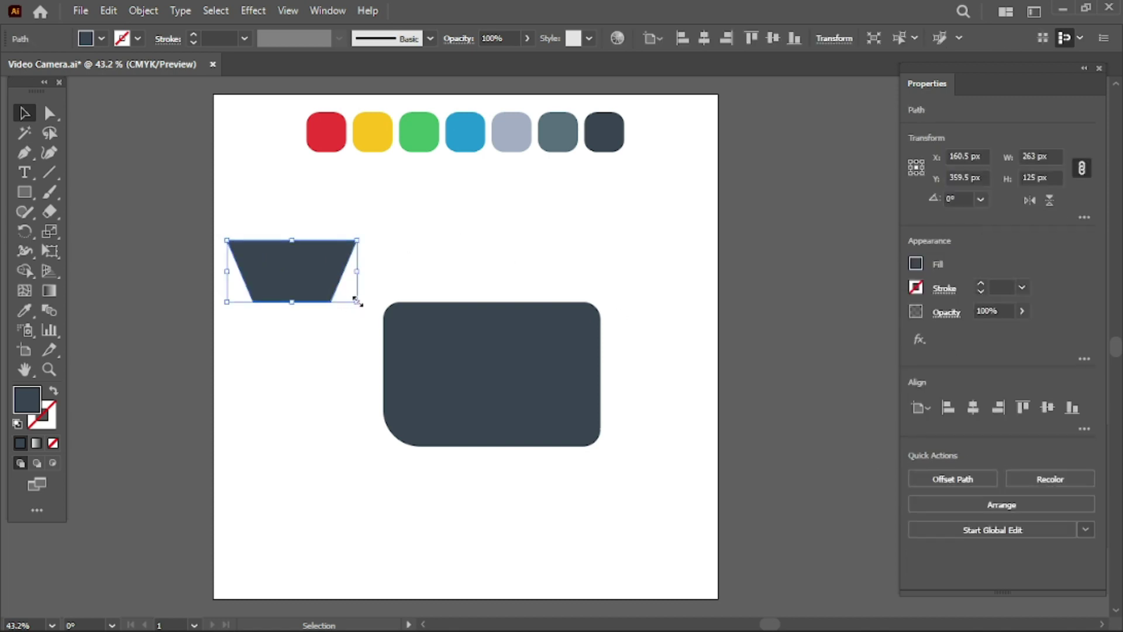
double_click(1024, 156)
type("263")
key("Return")
left_click(278, 209)
- Round the trapezoid's corners to about 12 px
left_click_drag(285, 209, 317, 312)
left_click(49, 113)
left_click_drag(241, 253, 247, 260)
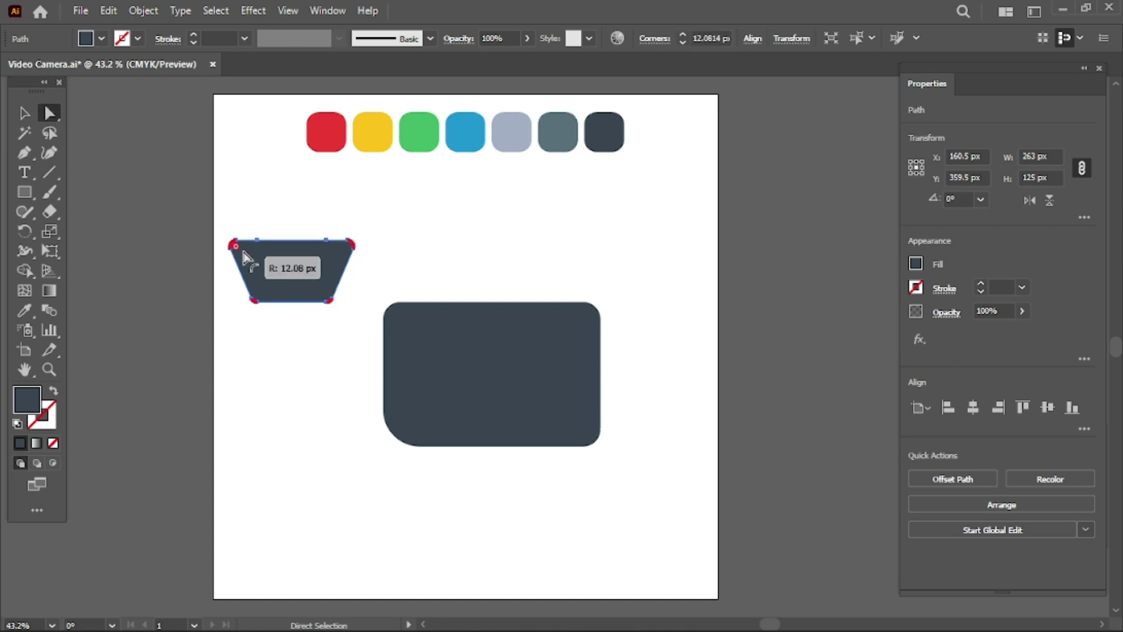
left_click(268, 204)
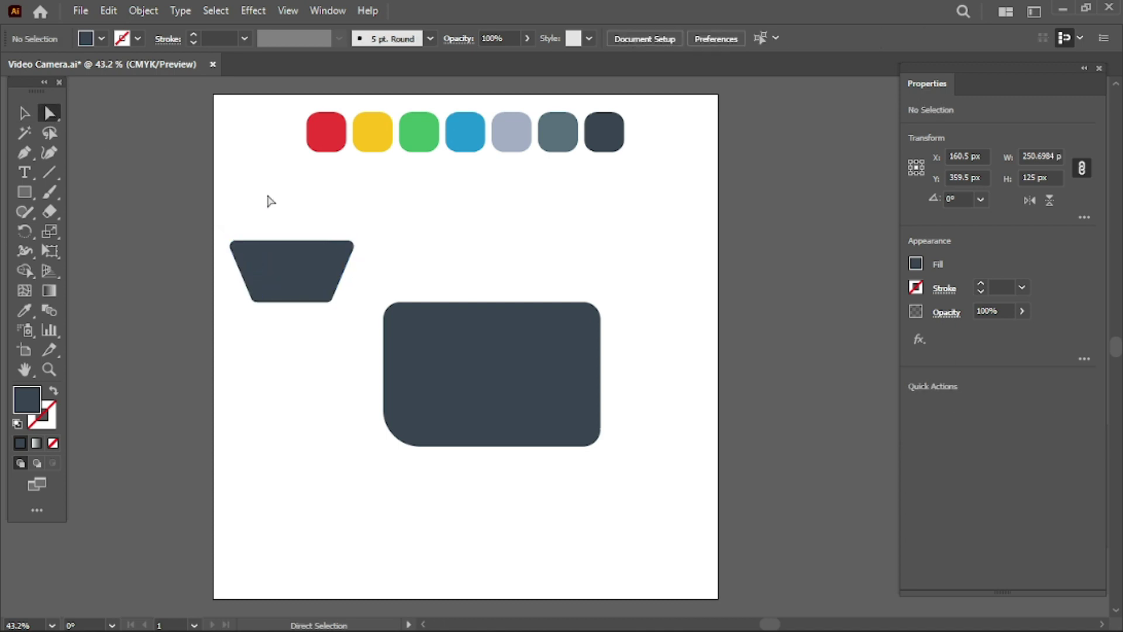
left_click(292, 285)
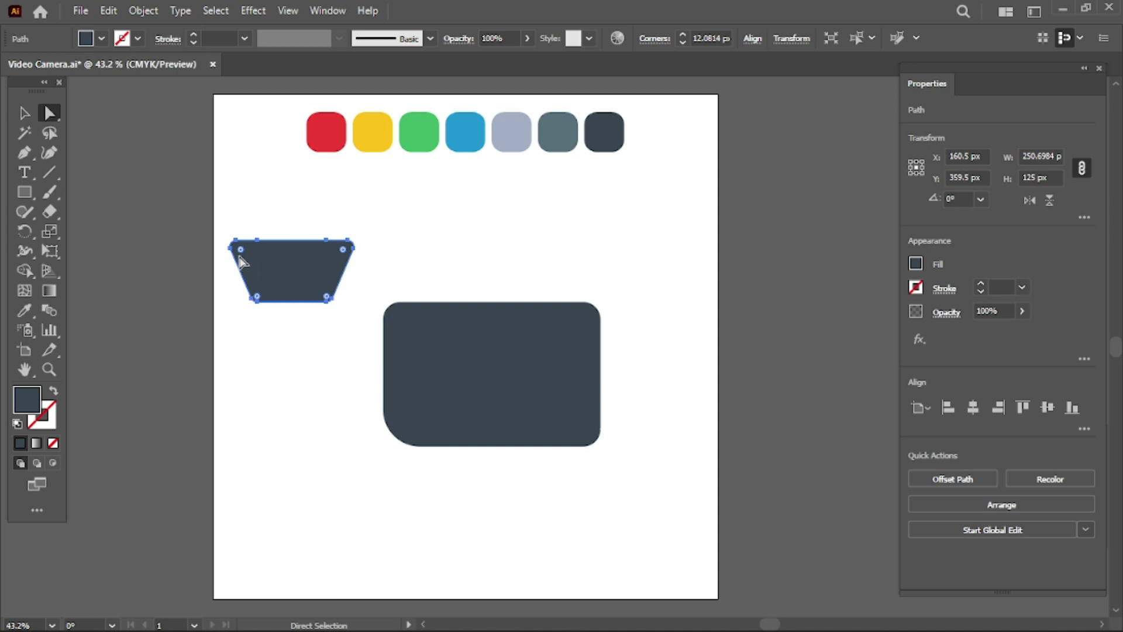
left_click(275, 205)
- Rotate the trapezoid 270° and place it against the camera body's right side as the lens
left_click(307, 283)
left_click(24, 112)
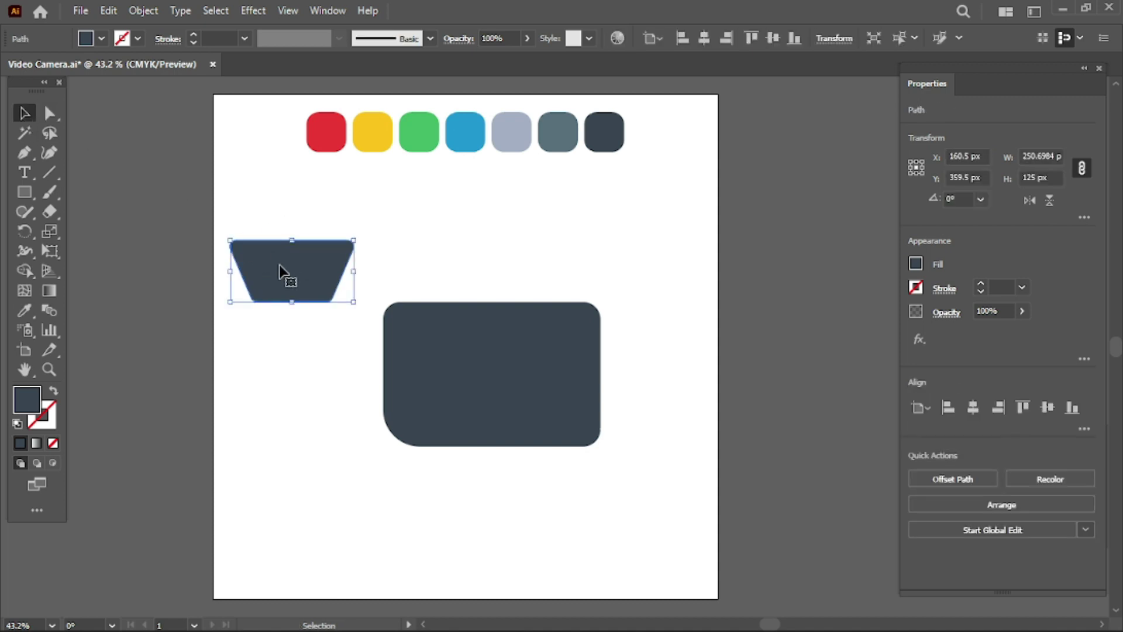
left_click_drag(280, 270, 346, 250)
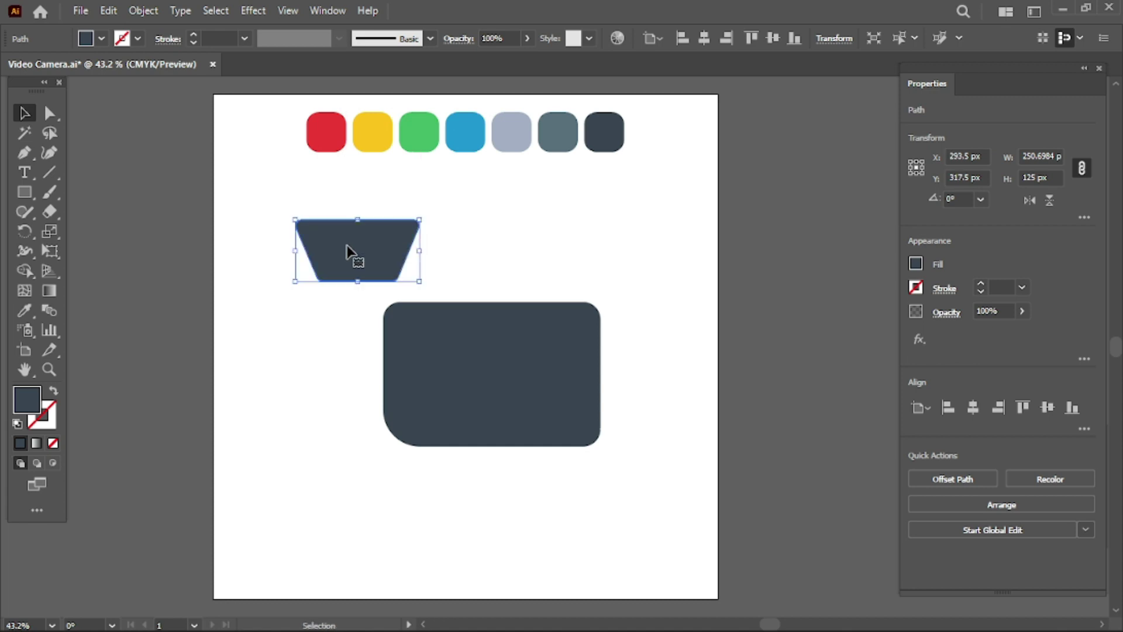
left_click(146, 11)
mouse_move(212, 44)
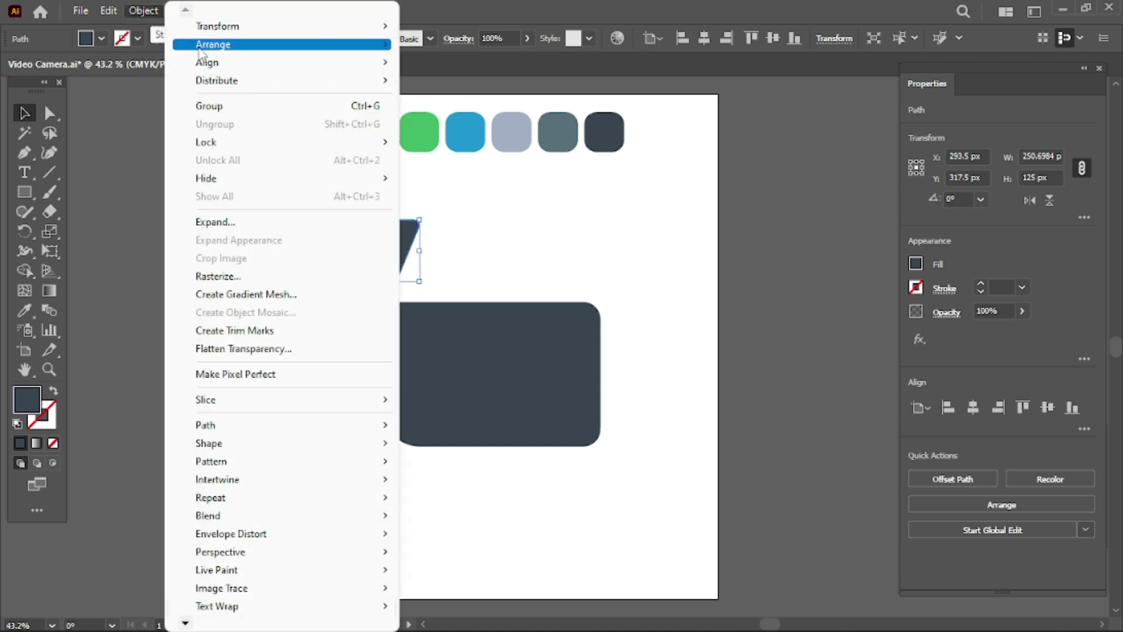
left_click(433, 70)
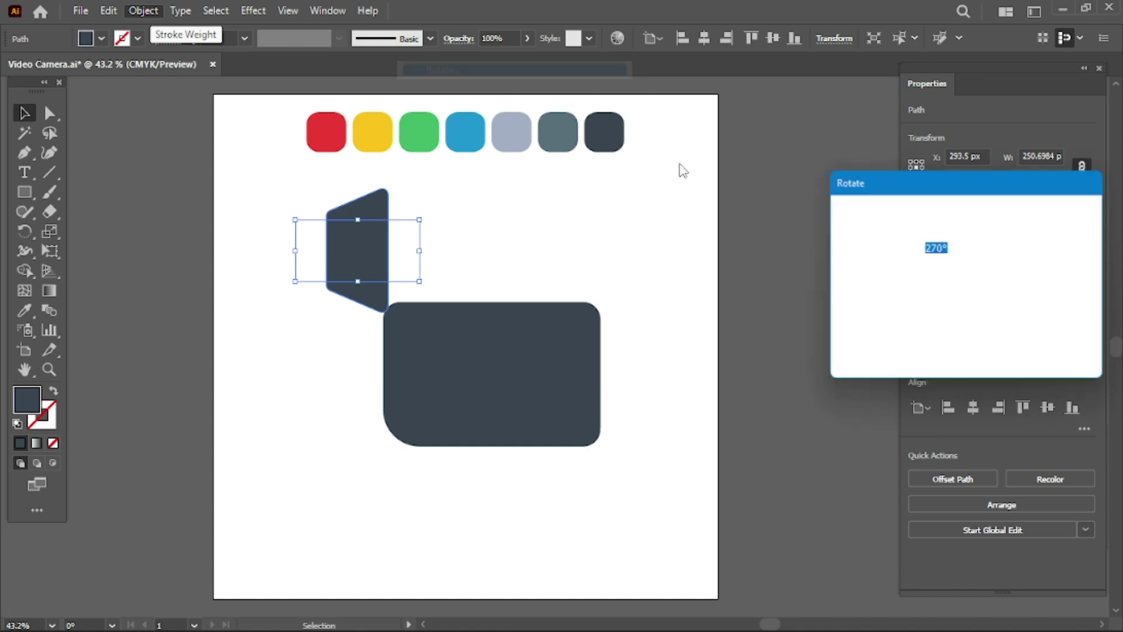
left_click(945, 354)
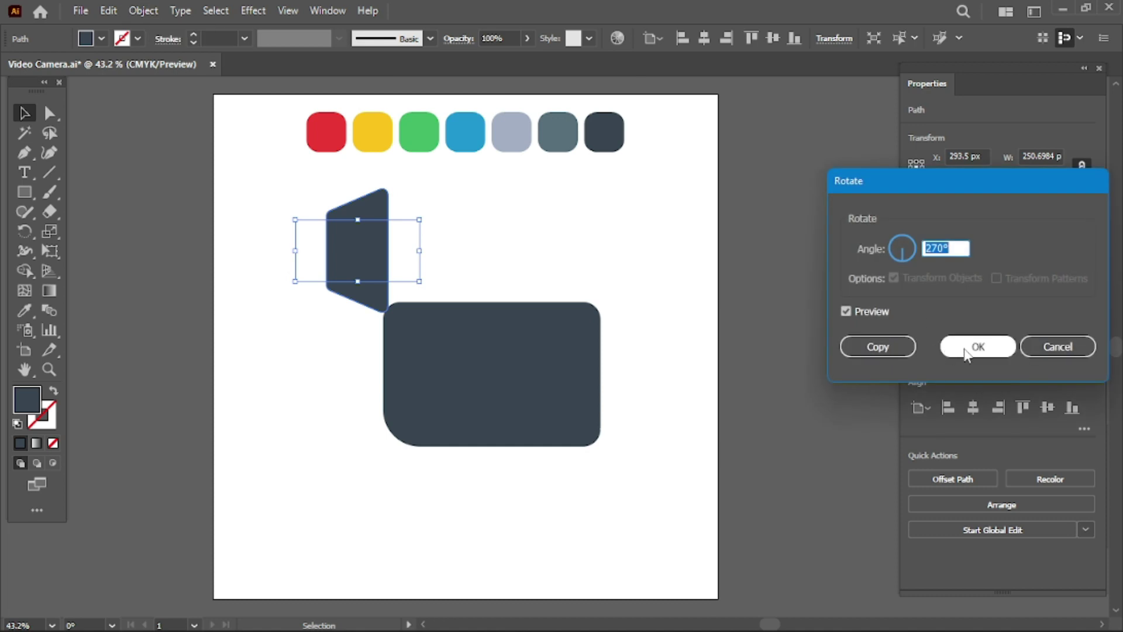
left_click(968, 351)
left_click_drag(359, 269, 663, 370)
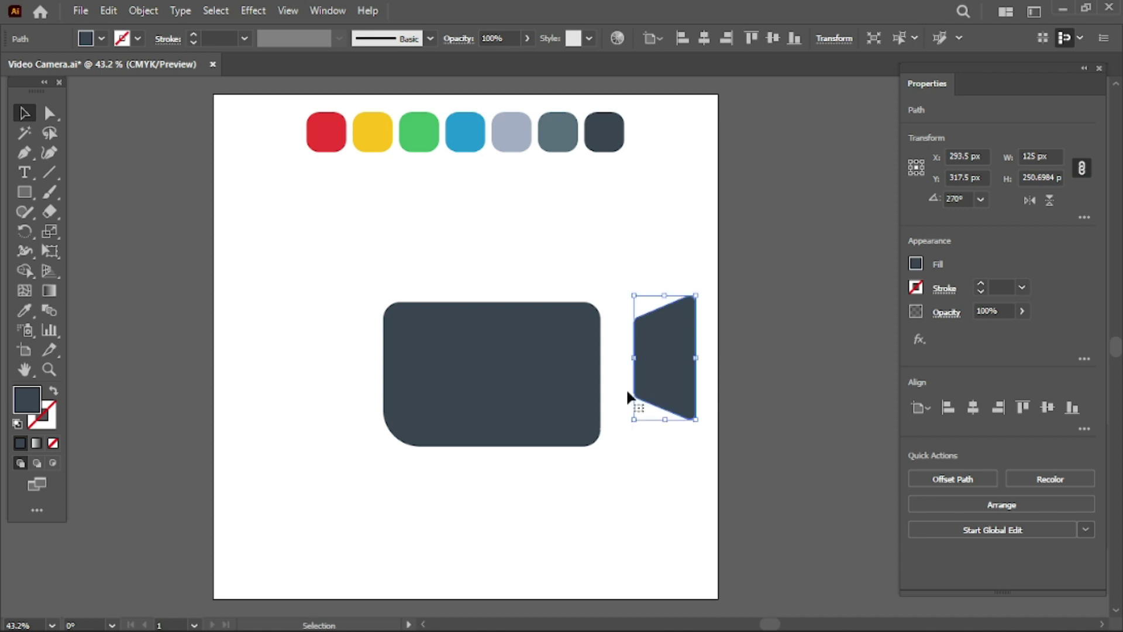
left_click(519, 492)
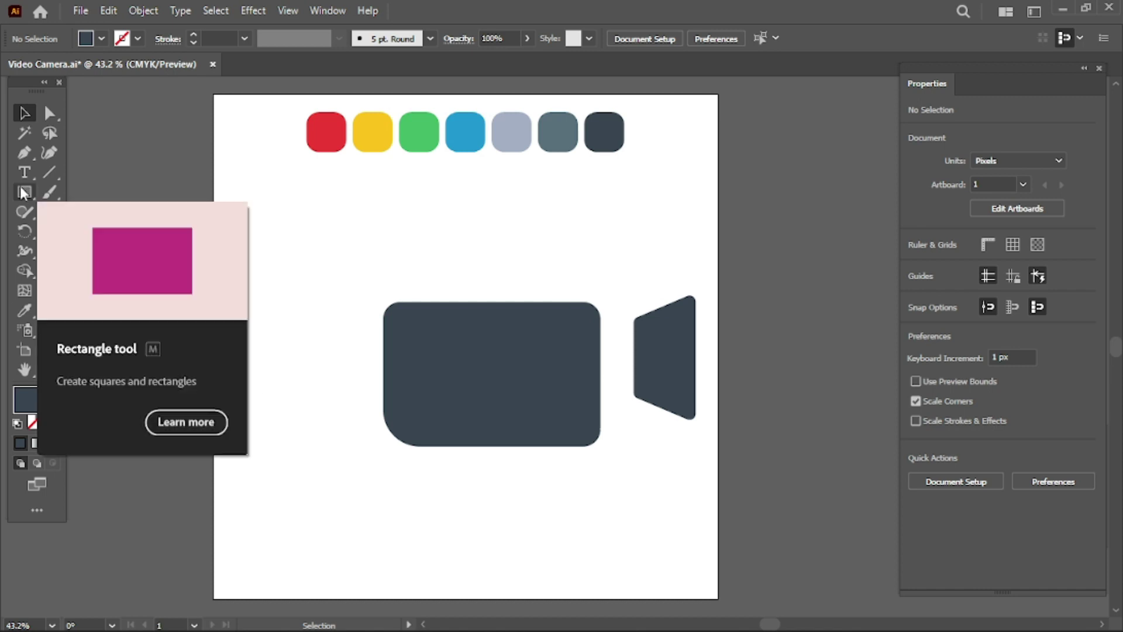
- Draw a narrow 60 × 160 px connector between body and lens, filled light grey-blue
key("m")
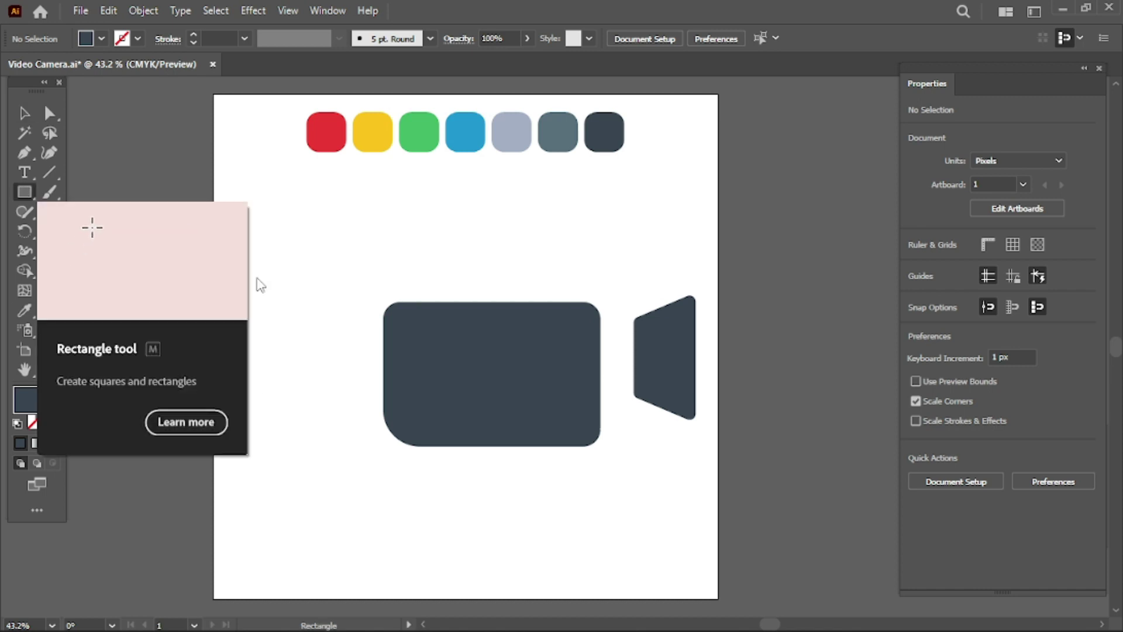
left_click_drag(604, 319, 633, 398)
key("v")
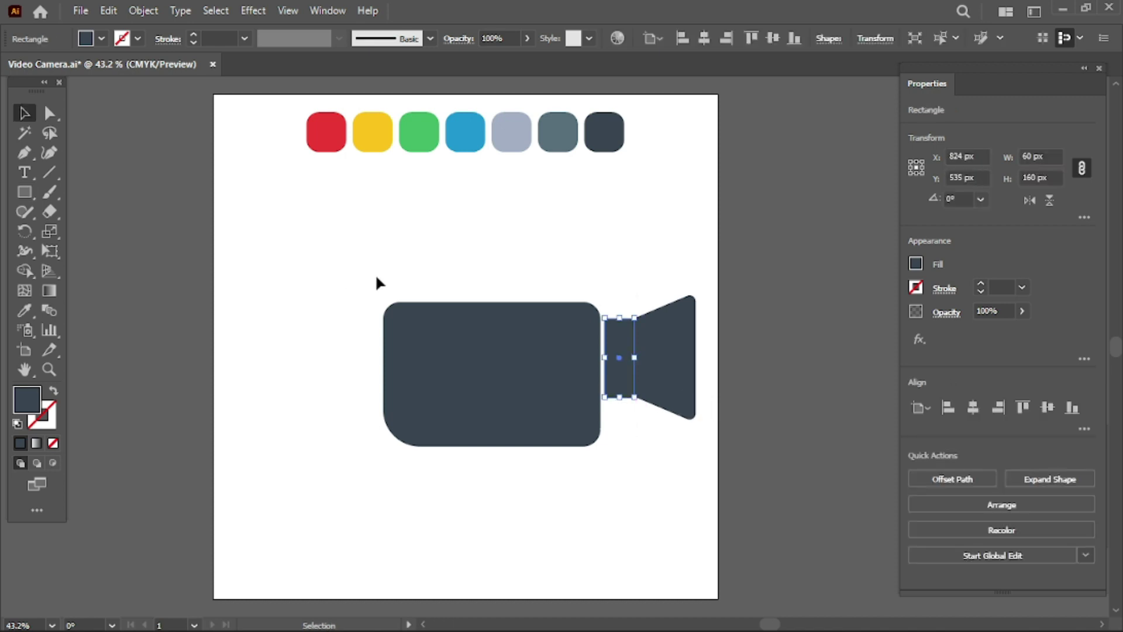
left_click(22, 310)
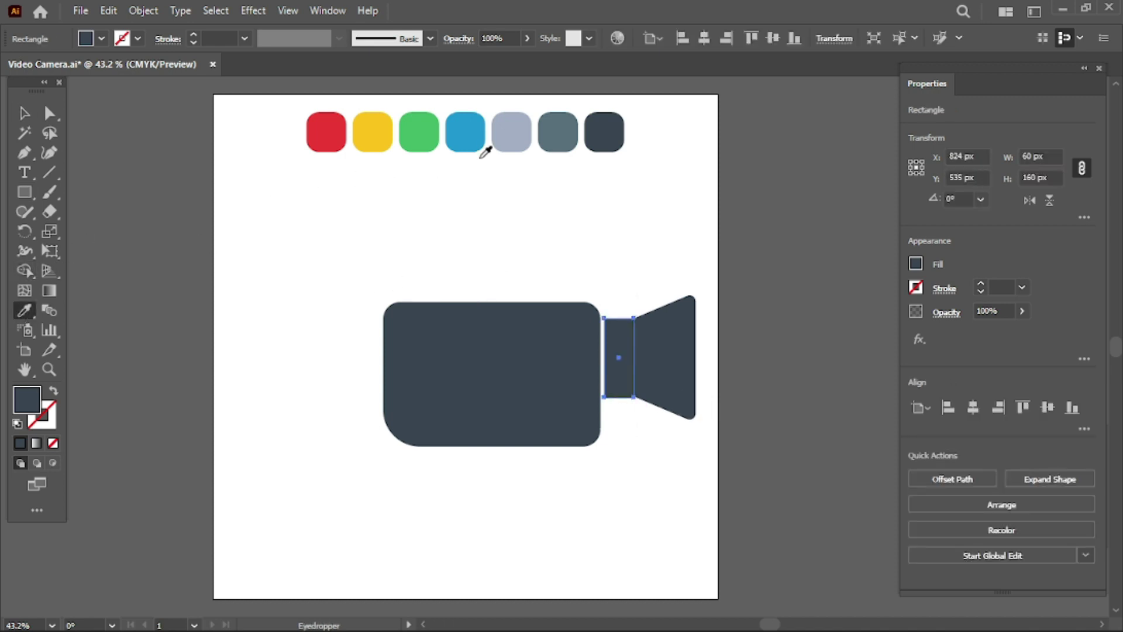
left_click(510, 129)
left_click(29, 114)
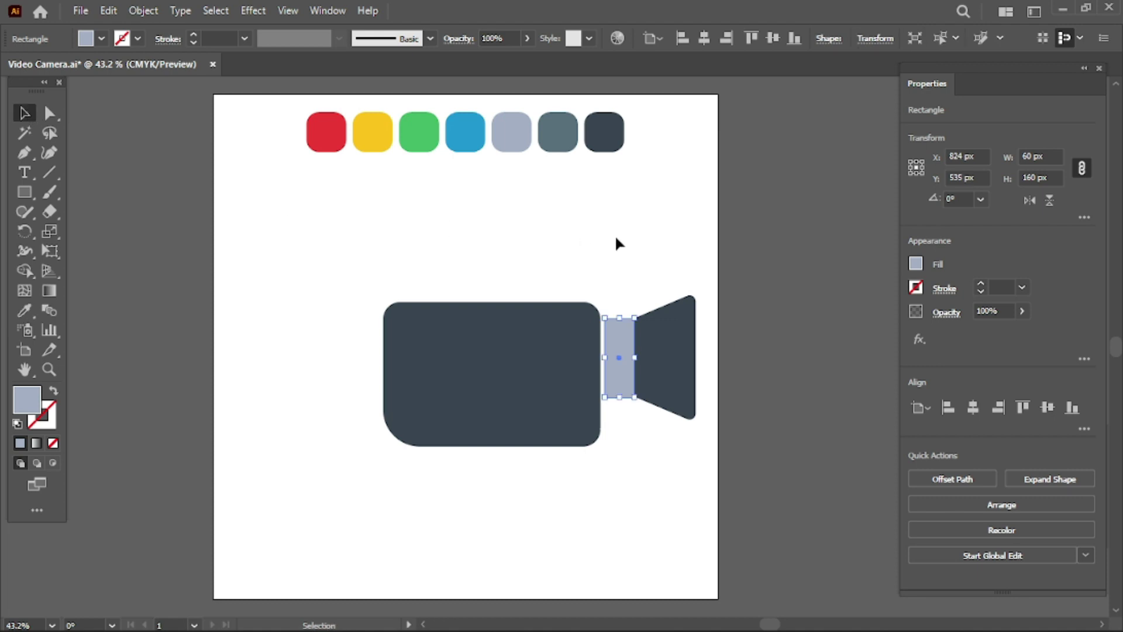
left_click(618, 235)
- Change the lens trapezoid's stacking order so the connector tucks behind it
left_click(667, 380)
right_click(663, 374)
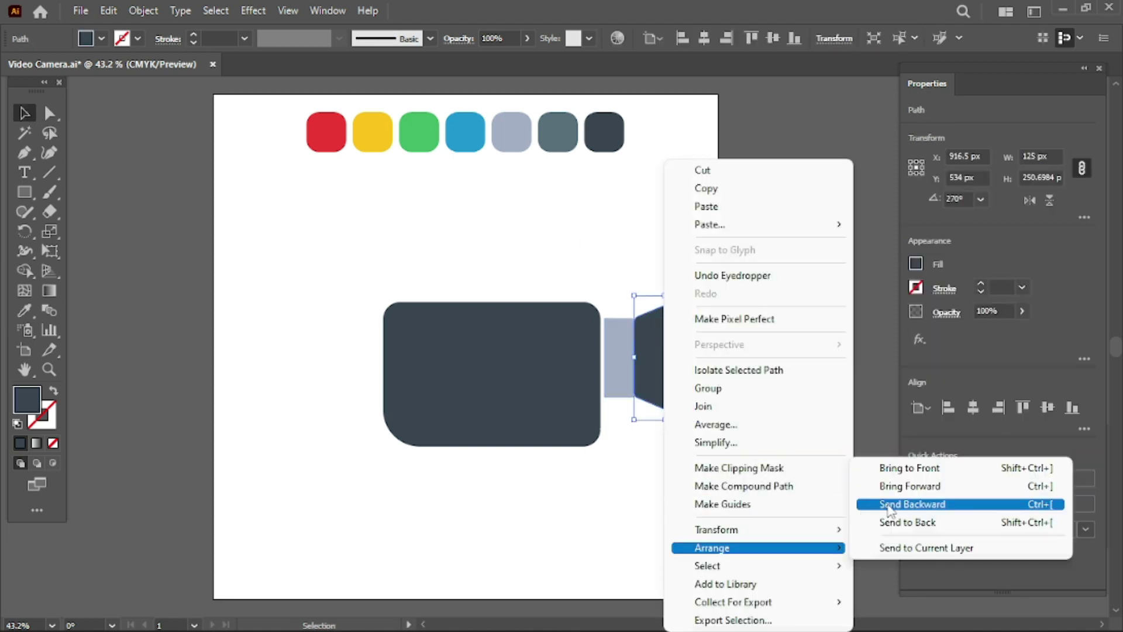
left_click(936, 467)
left_click(693, 492)
- Nudge the grey connector right so it sits snugly against the lens cone
left_click(619, 373)
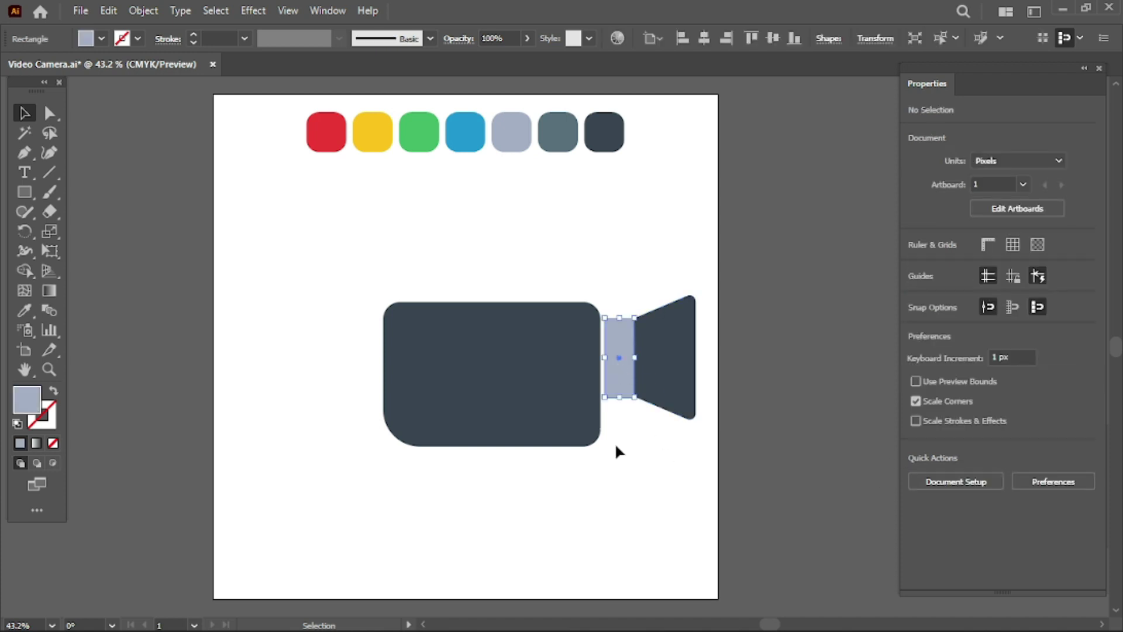
key("Right")
key("Right")
key("Right")
key("Right")
key("Right")
key("Right")
key("Right")
key("Right")
key("Right")
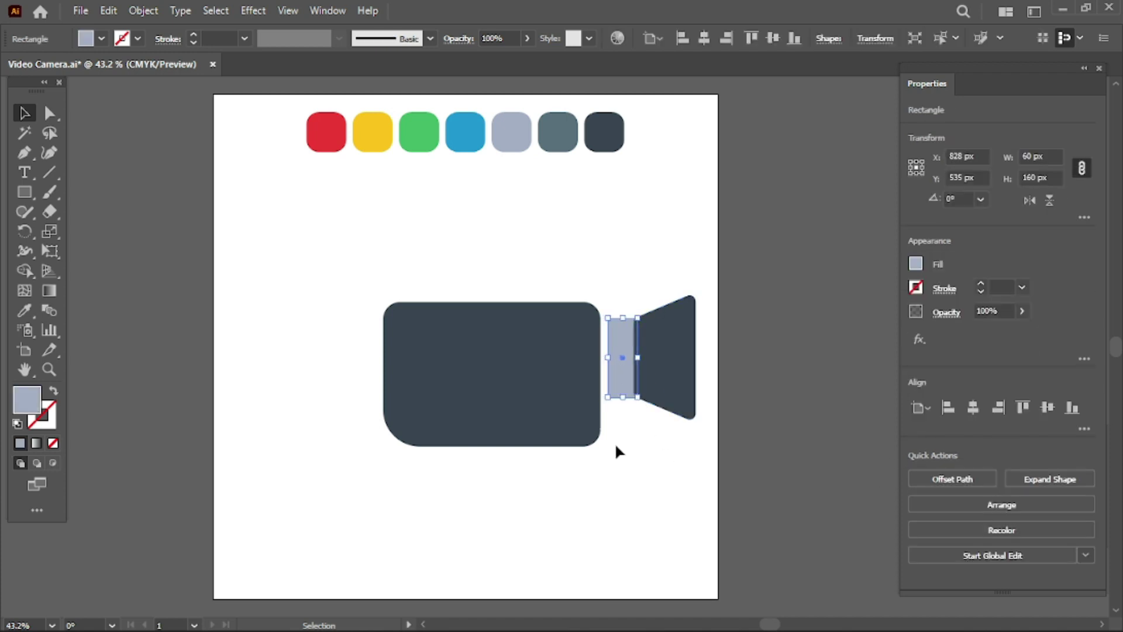
left_click(625, 447)
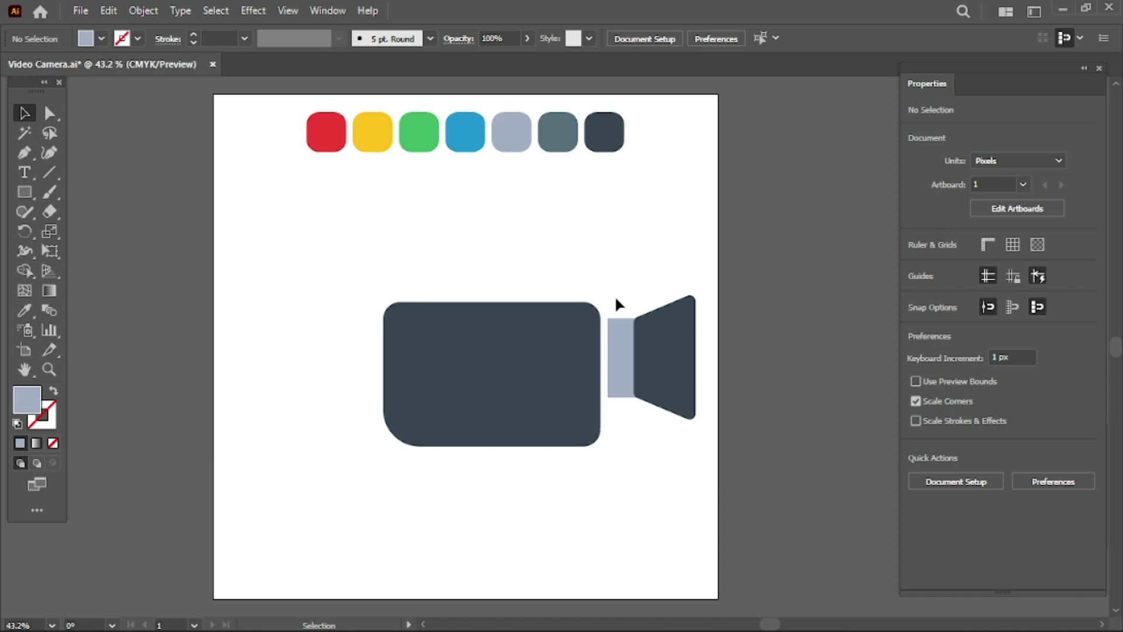
left_click_drag(690, 441, 691, 445)
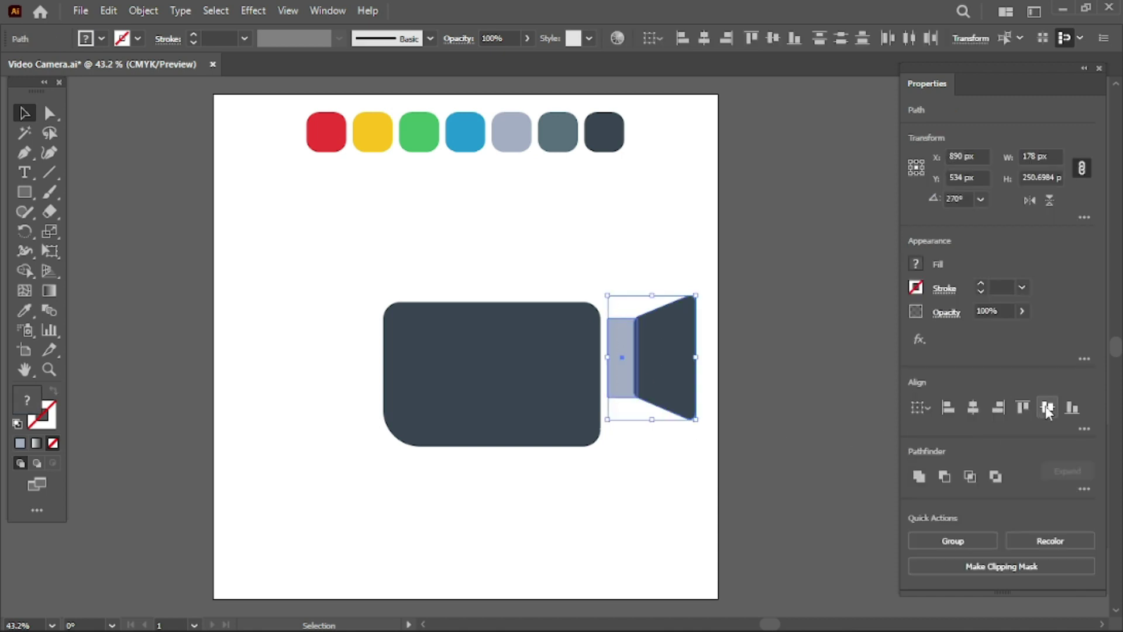
left_click(621, 526)
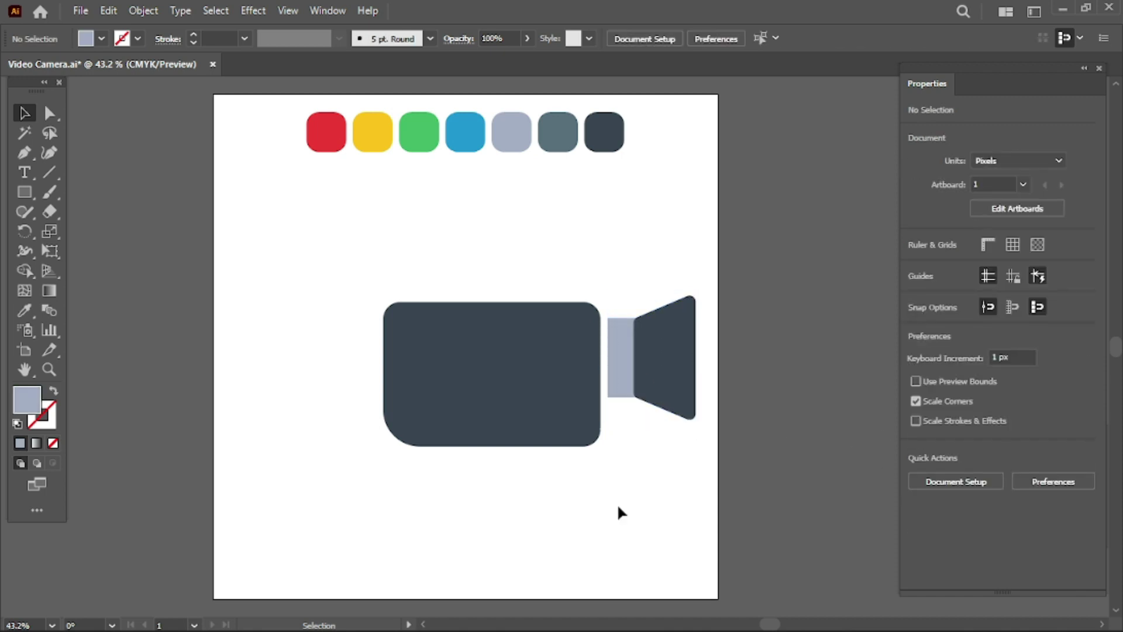
left_click(618, 368)
- Stretch the grey connector left to the body edge and select it with the lens cone
left_click_drag(609, 358, 606, 359)
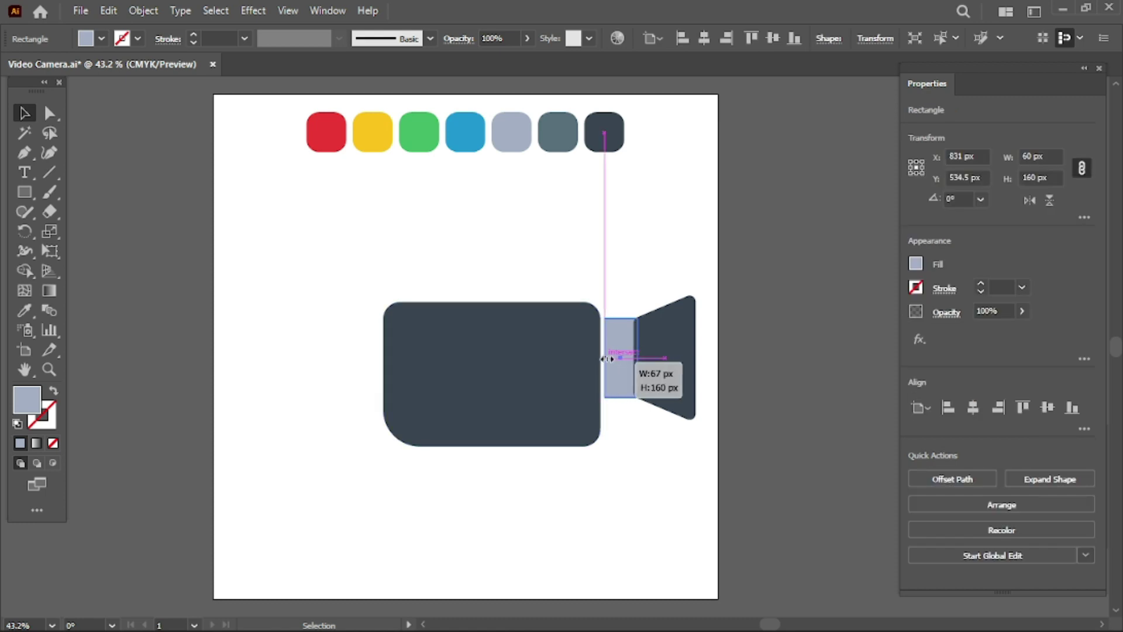
left_click(654, 451)
mouse_move(622, 273)
left_mouse_down()
mouse_move(671, 401)
mouse_move(661, 377)
left_mouse_up()
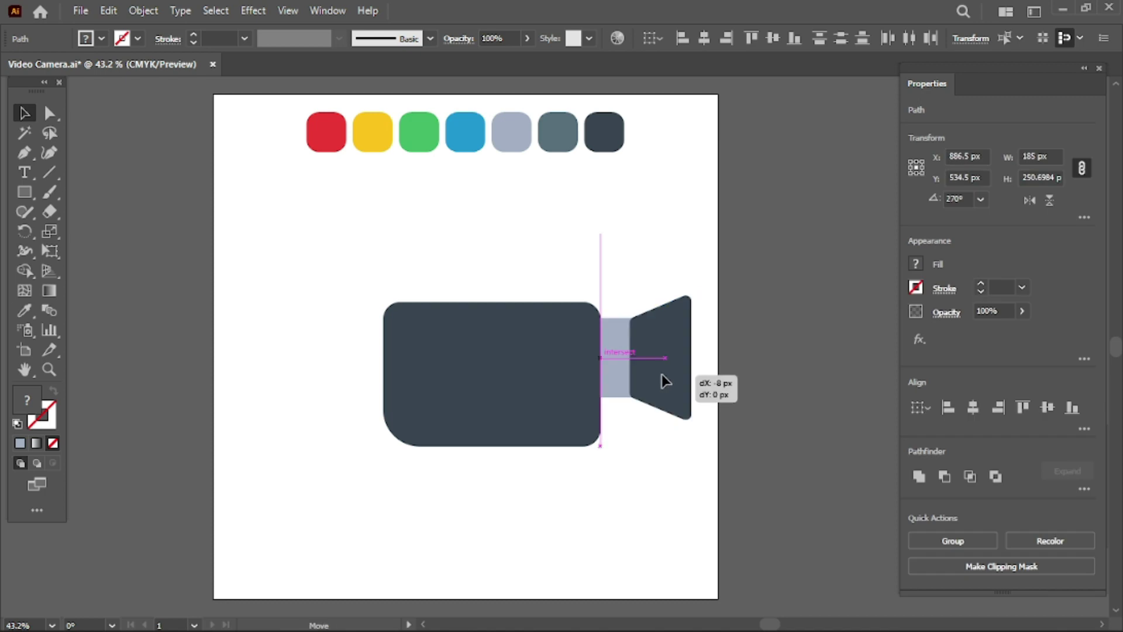
left_click(636, 484)
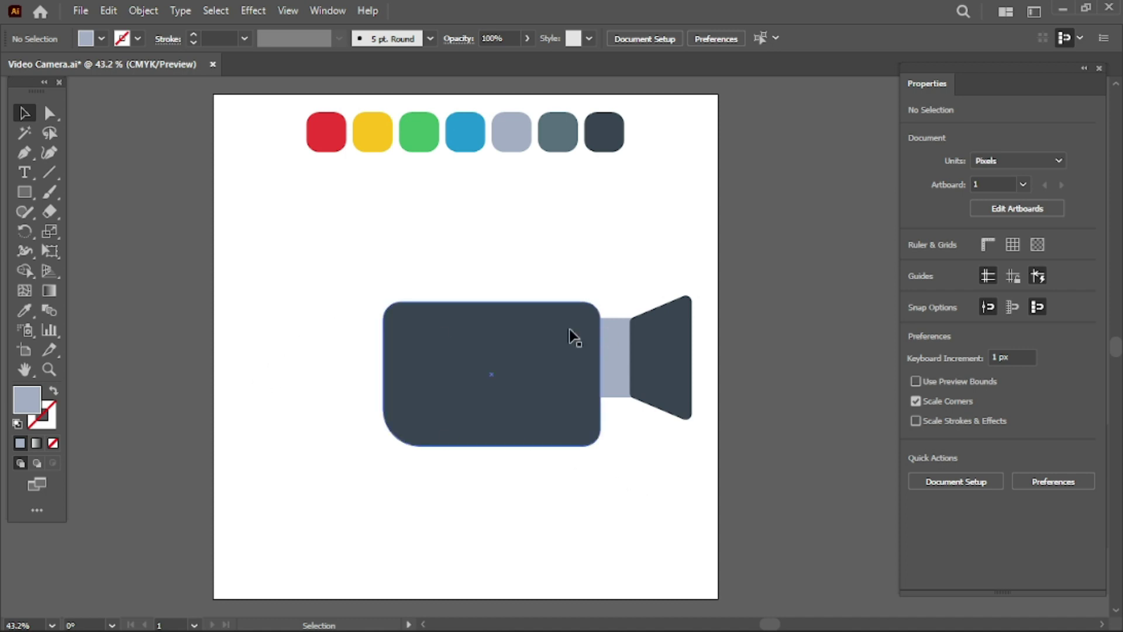
left_click_drag(616, 288, 677, 414)
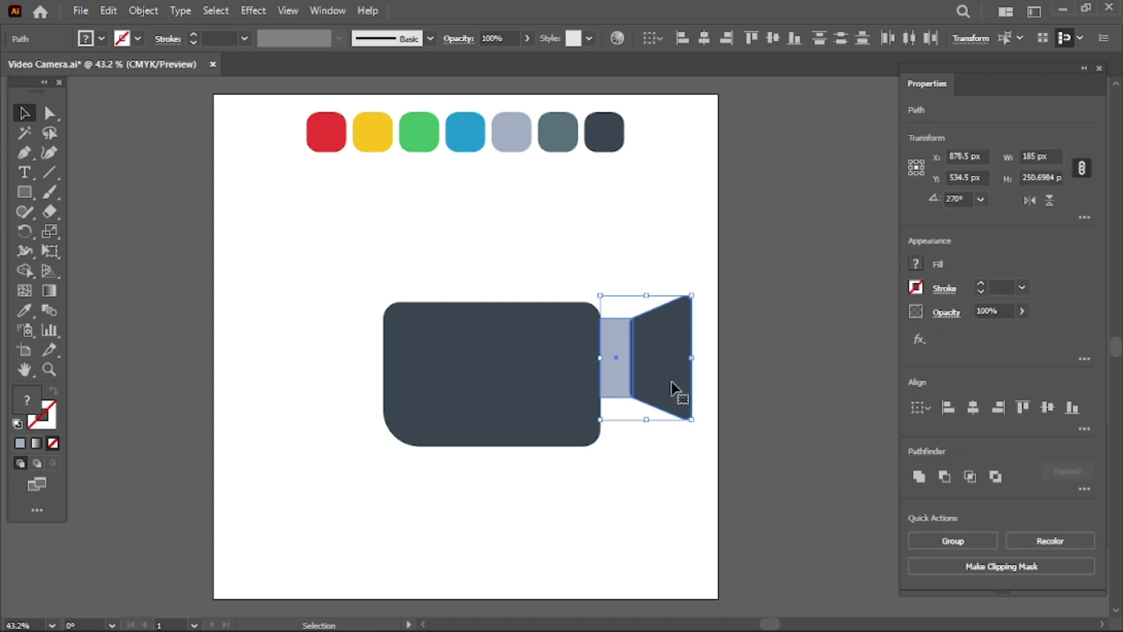
- Group the lens connector and cone, and drag a copy to the upper left
right_click(671, 386)
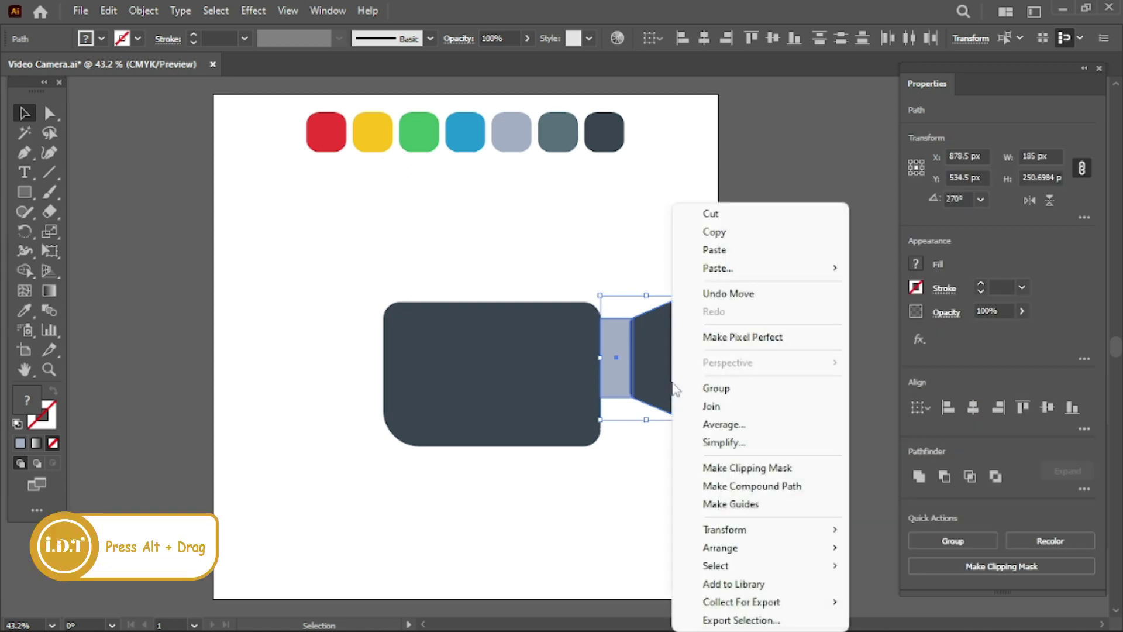
left_click(716, 387)
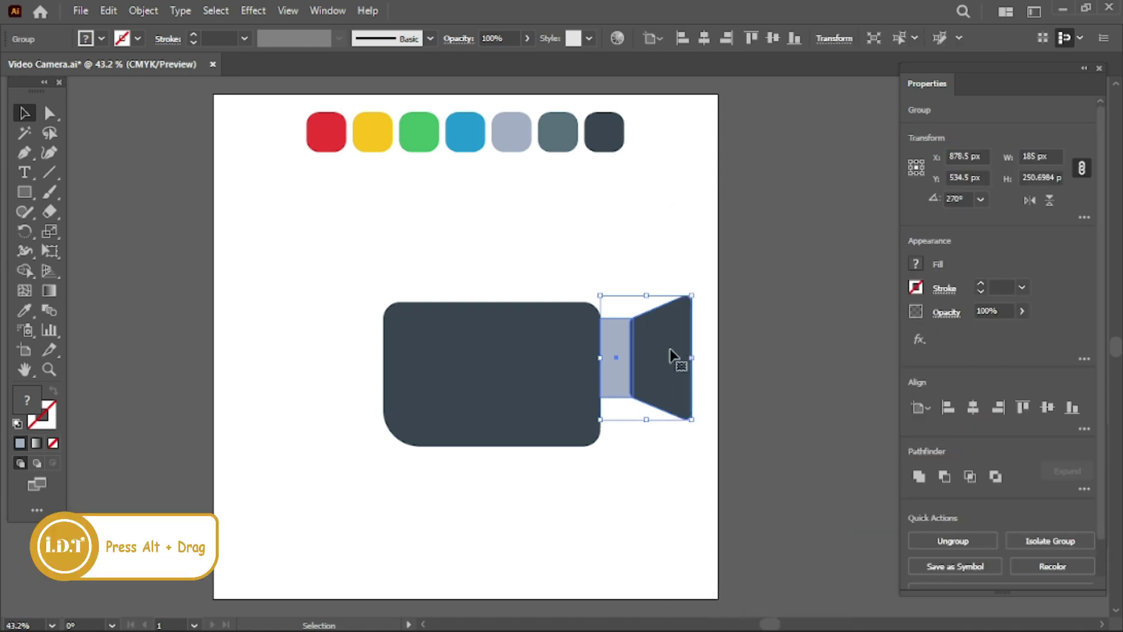
left_click_drag(672, 355, 339, 258)
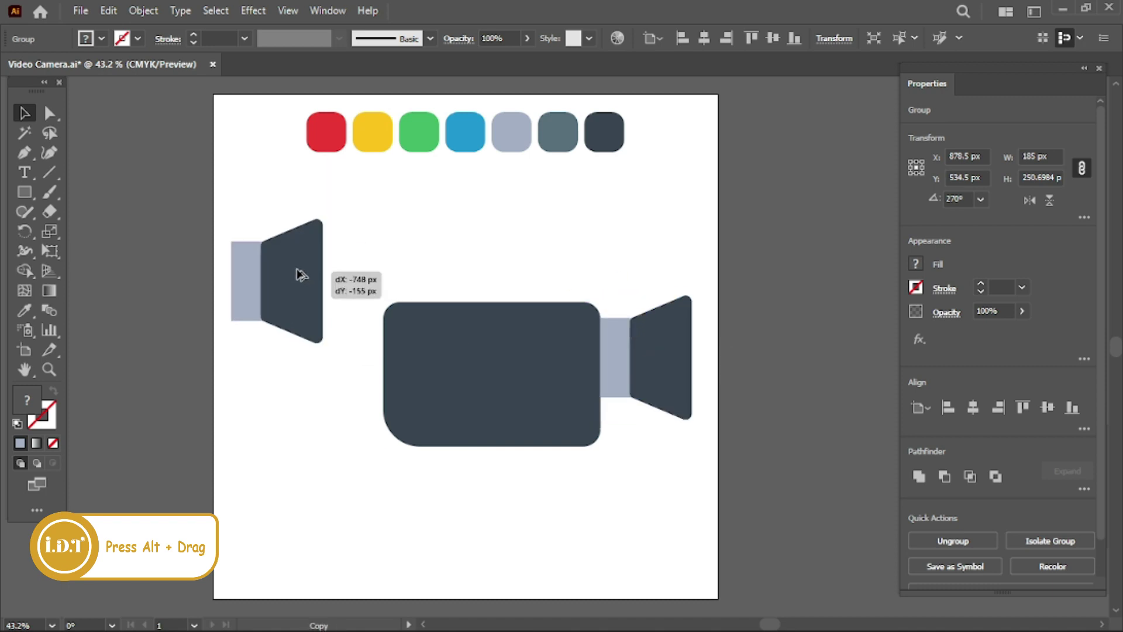
- Reflect the lens copy, shrink it to about 75 × 91 px, and attach it to the body's left side
left_click(145, 13)
mouse_move(281, 26)
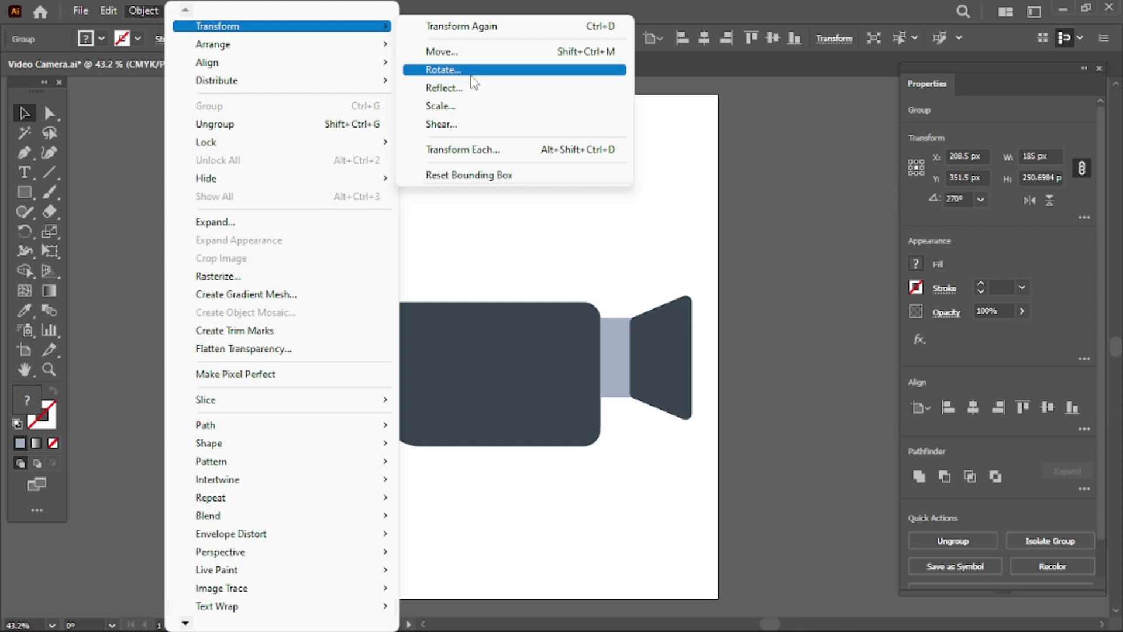
left_click(468, 88)
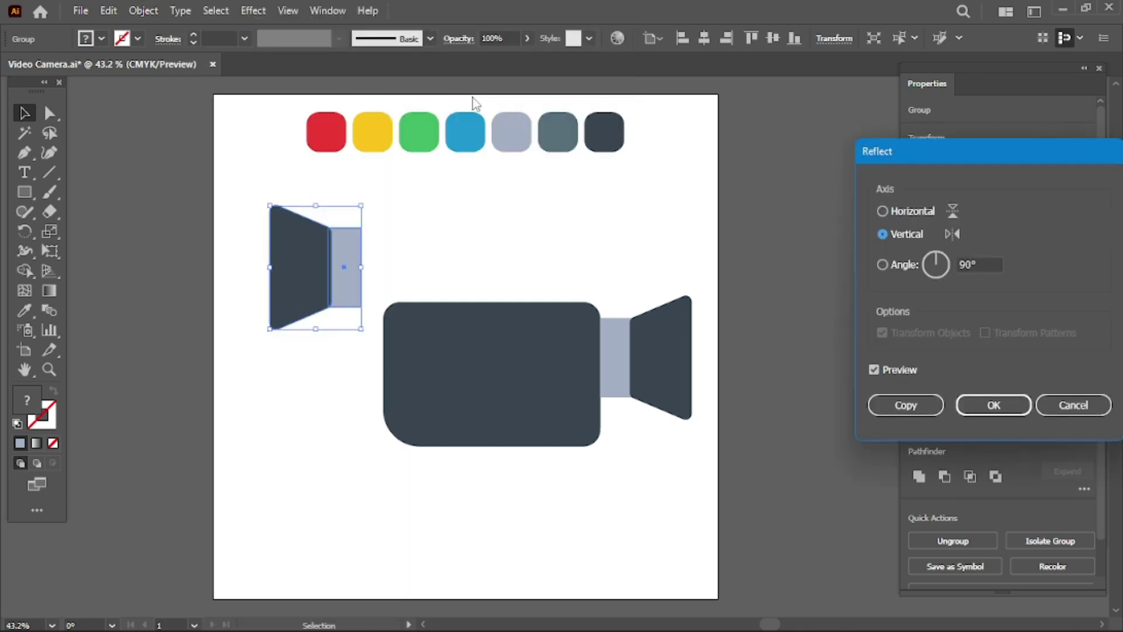
left_click(992, 408)
left_click_drag(361, 328, 309, 248)
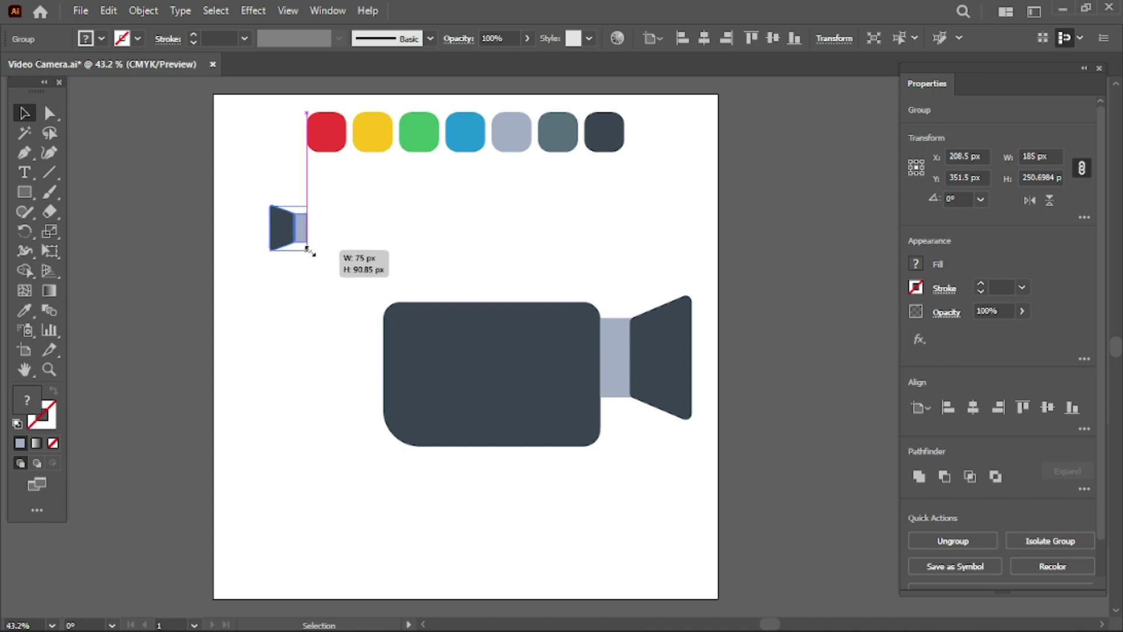
left_click(321, 318)
mouse_move(281, 212)
left_mouse_down()
mouse_move(289, 306)
mouse_move(354, 328)
left_mouse_up()
left_click(415, 229)
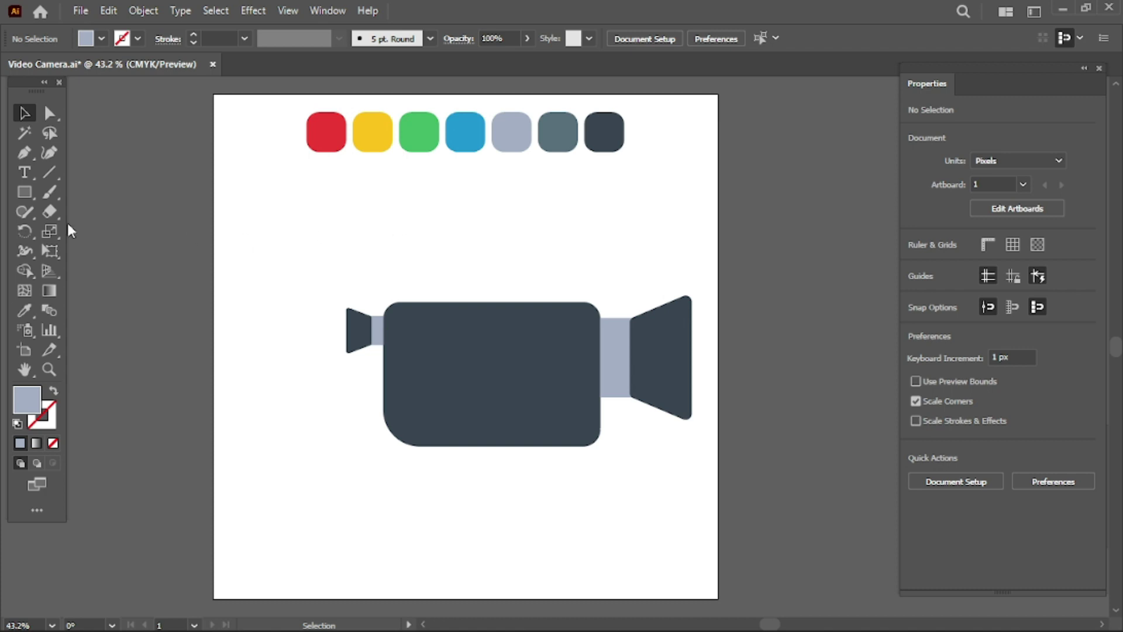
- Draw a 227 × 49 px rounded bar above the camera body and fill it with the red swatch
left_click(30, 190)
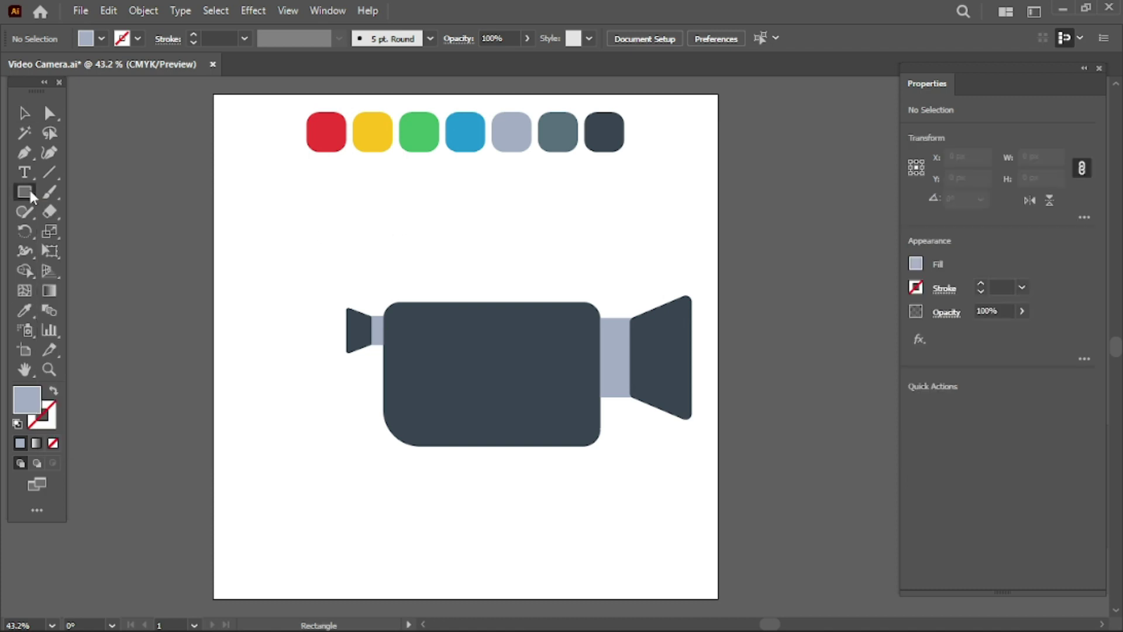
left_click(117, 211)
left_click_drag(472, 211, 614, 245)
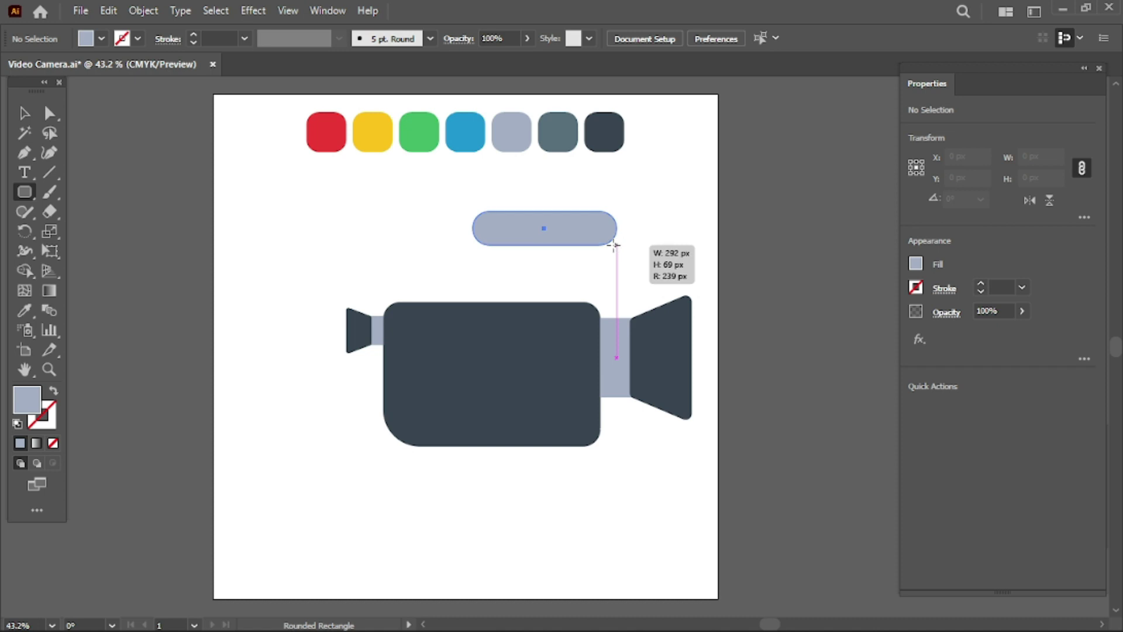
left_click_drag(614, 245, 585, 231)
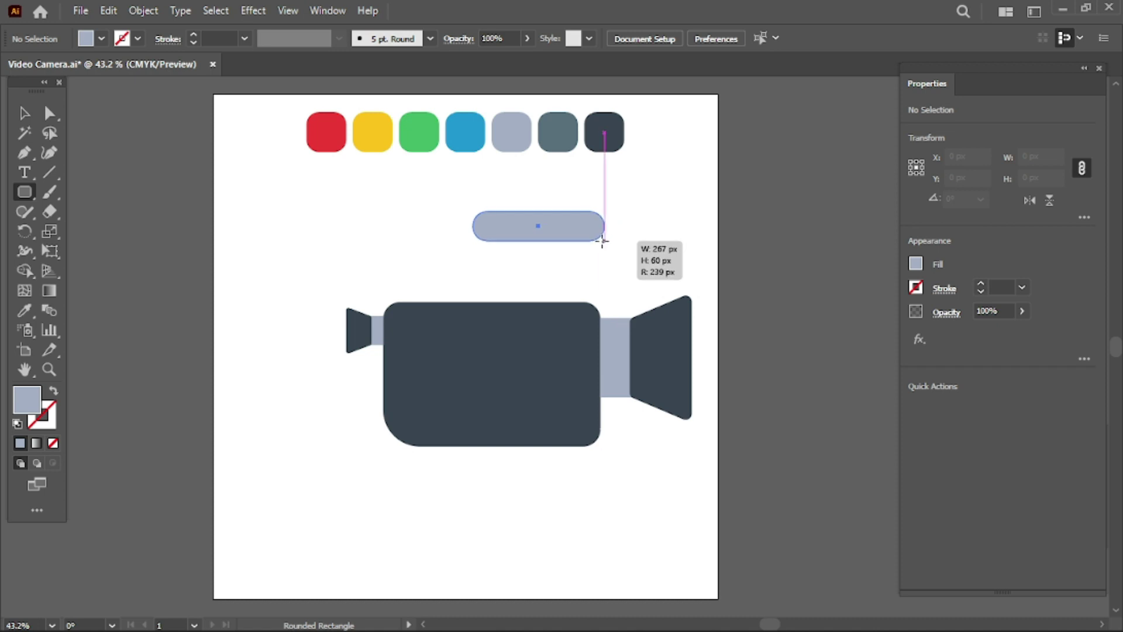
left_click_drag(584, 233, 583, 235)
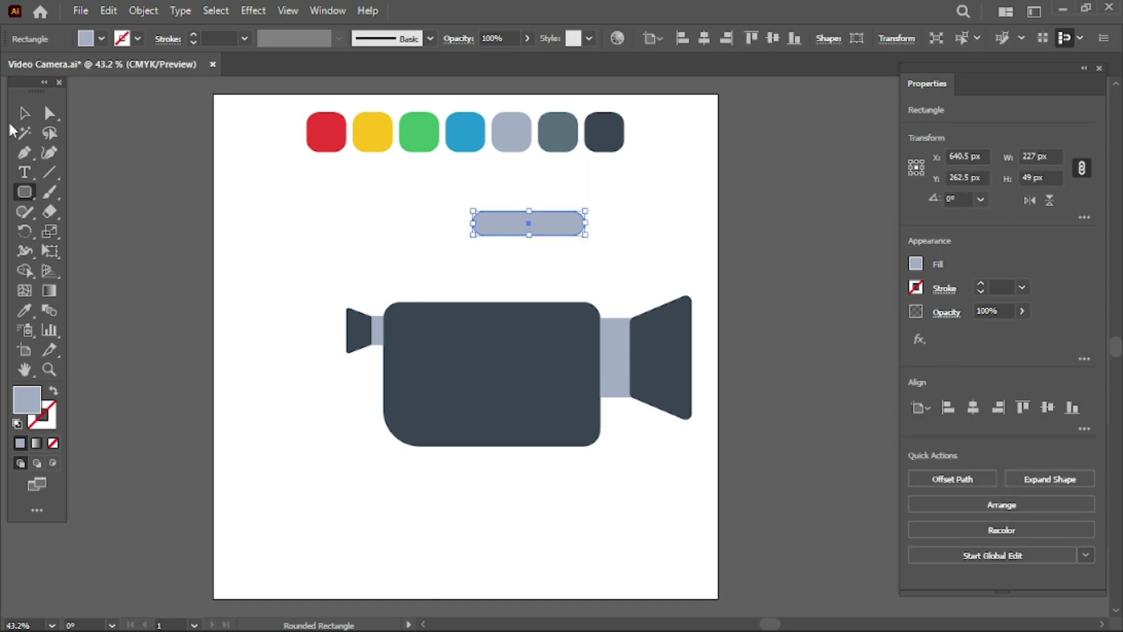
left_click(24, 113)
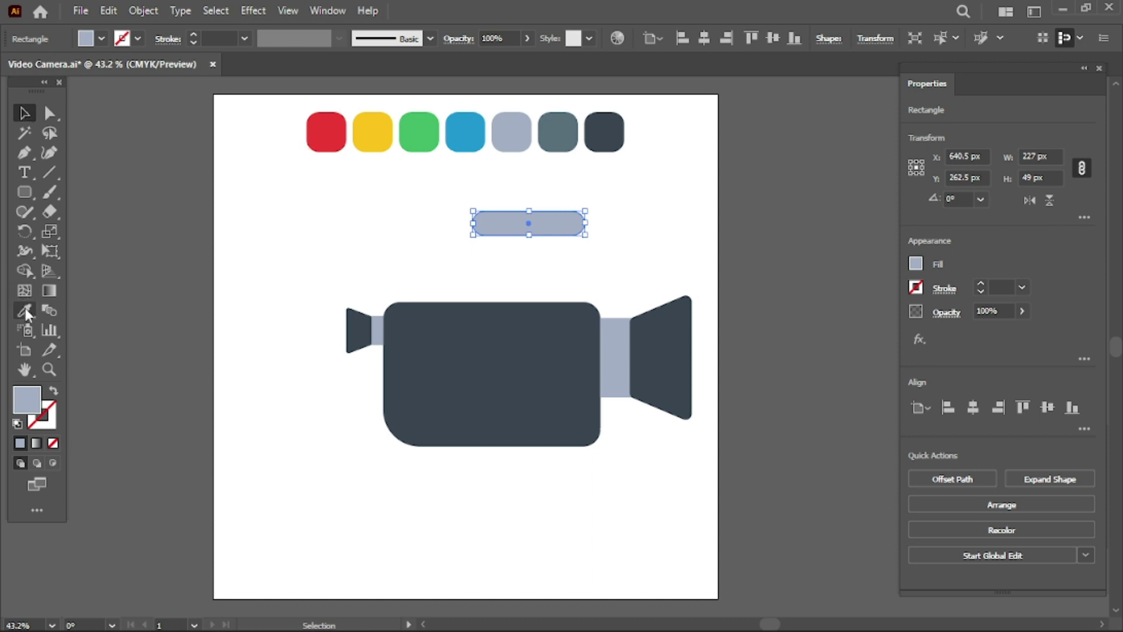
left_click(26, 310)
left_click(333, 126)
left_click(25, 113)
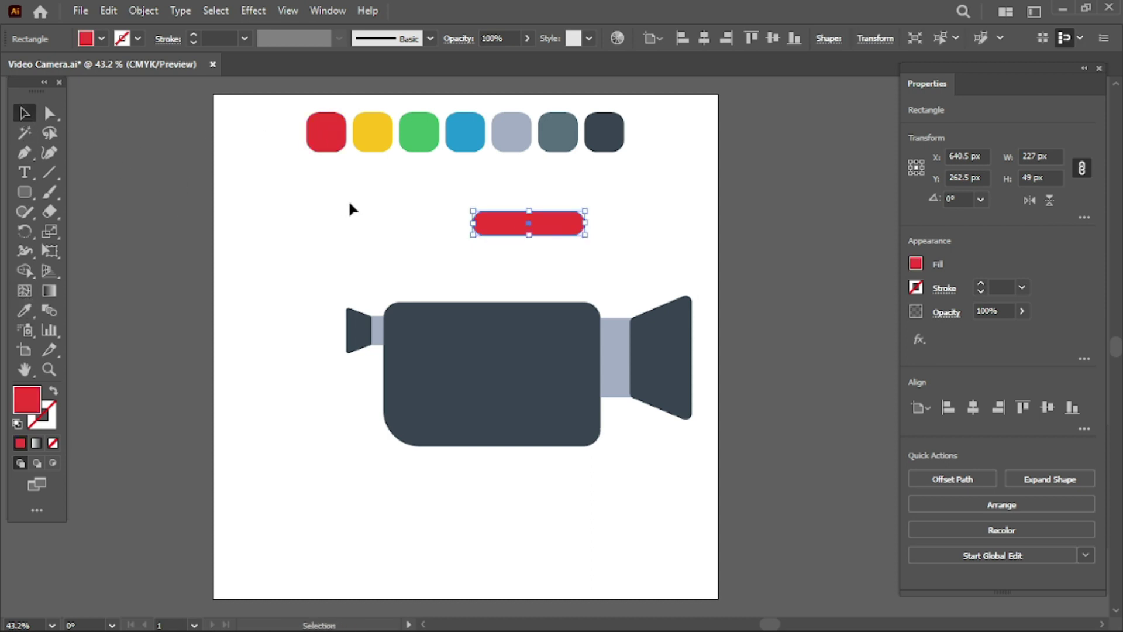
left_click(350, 209)
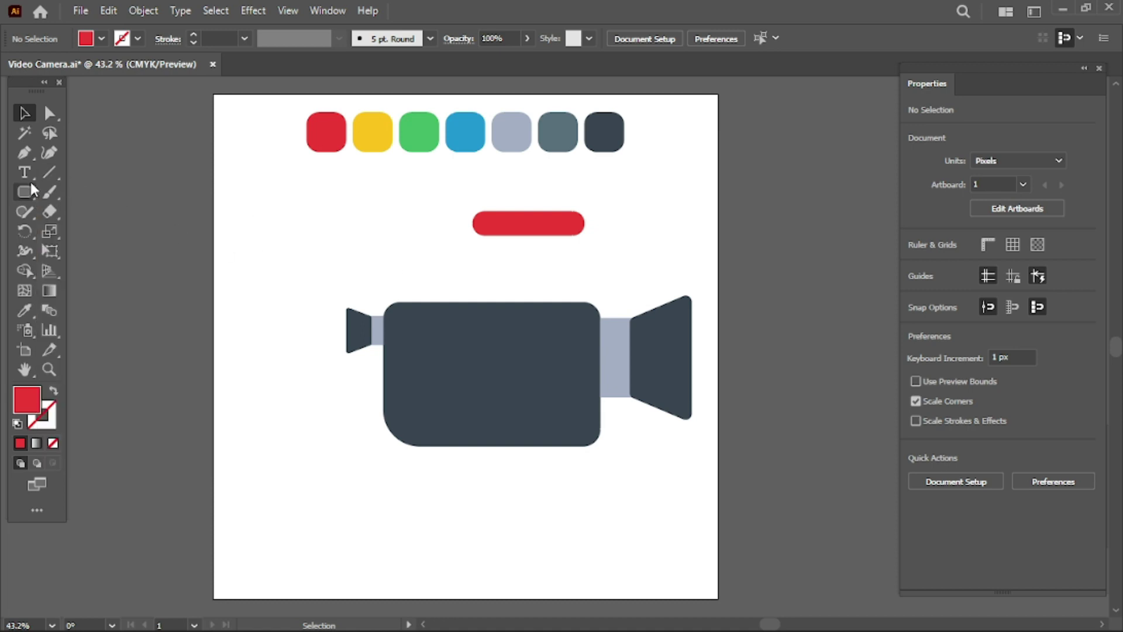
- Draw a bent Pen path from the red bar's left end down toward the camera body
left_click(48, 173)
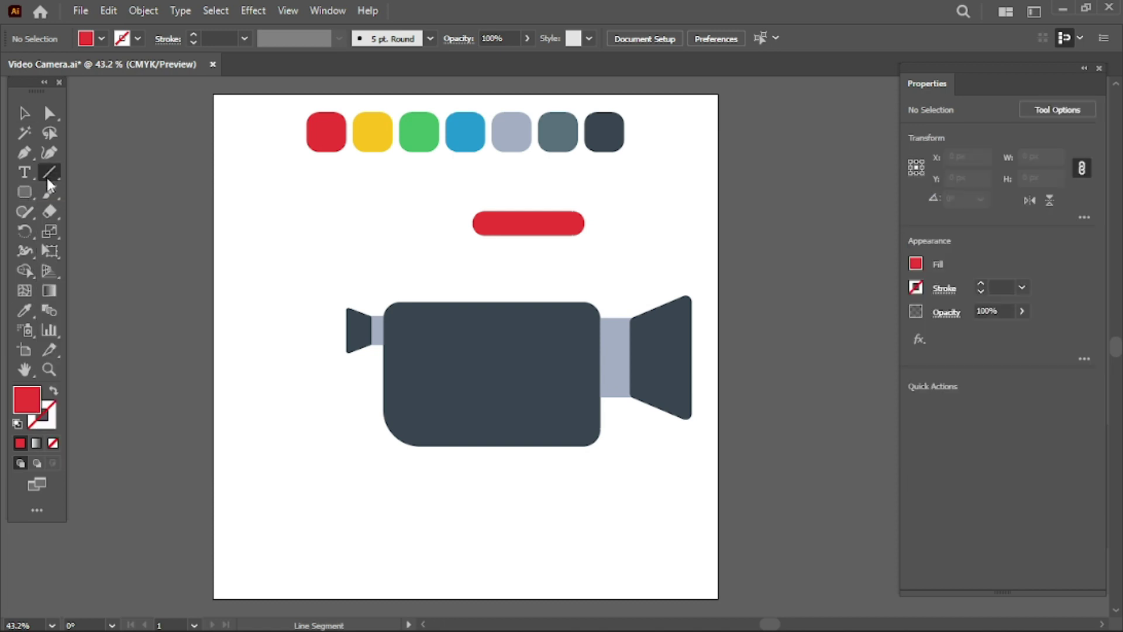
left_click(23, 153)
left_click(477, 223)
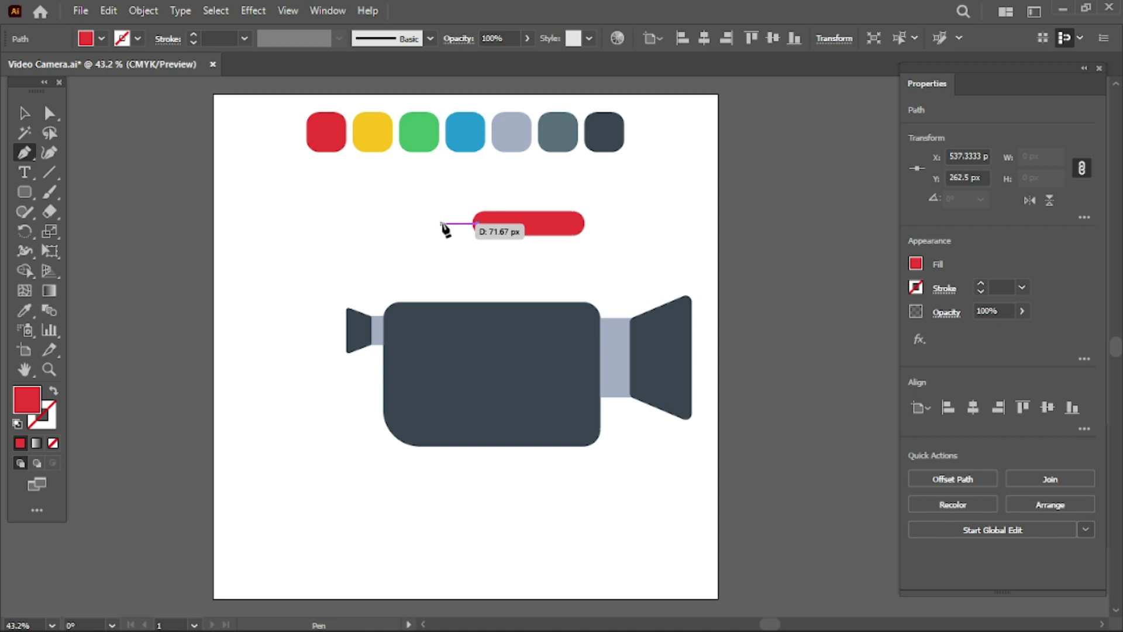
left_click(446, 223)
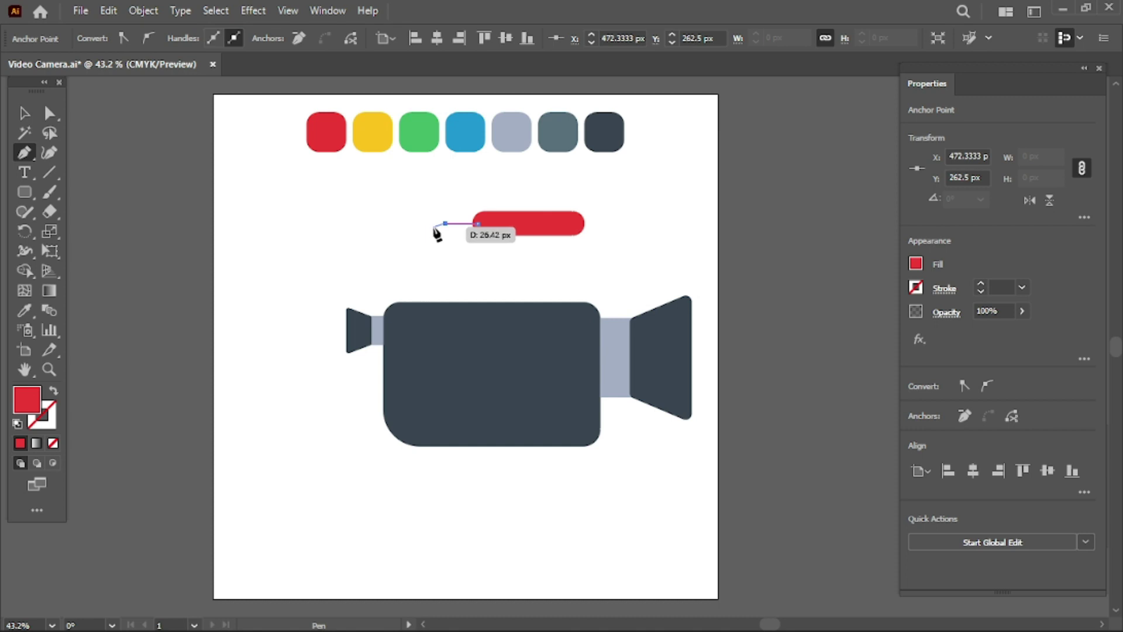
left_click(434, 226)
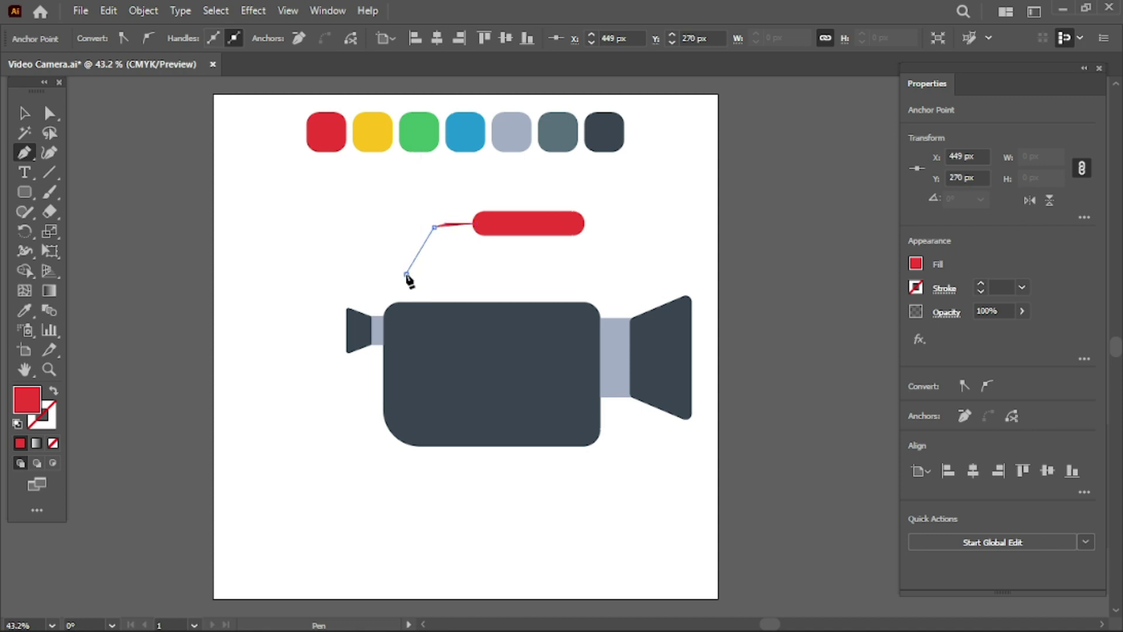
left_click(406, 273)
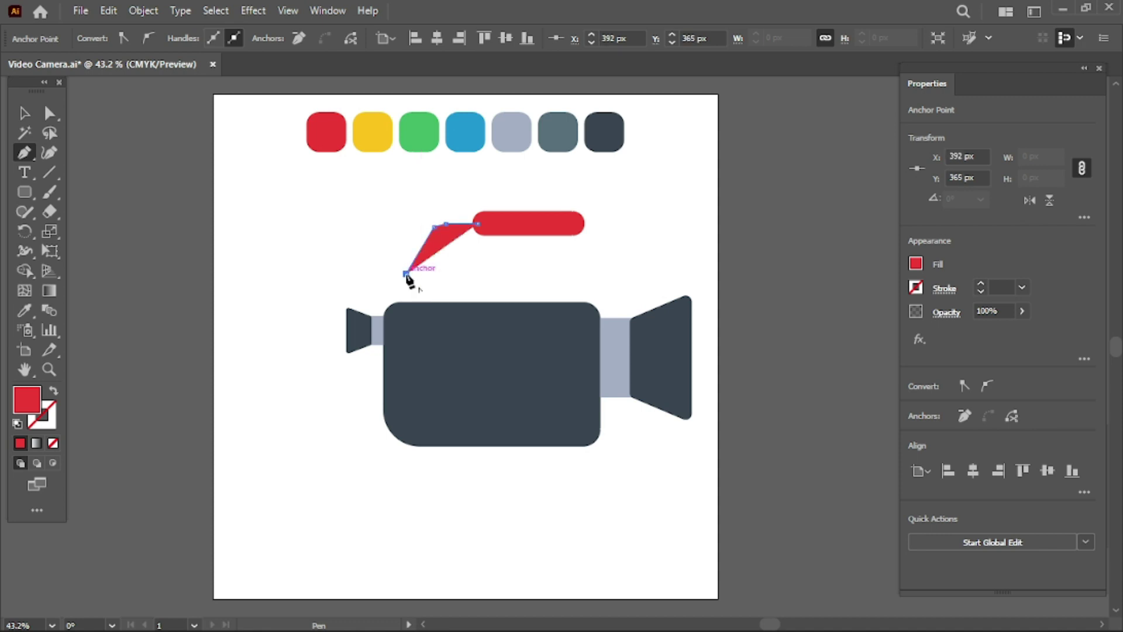
- Give the handle path no fill and a red 20 pt stroke
left_click(54, 442)
left_click(42, 422)
left_click(20, 443)
left_click(1022, 286)
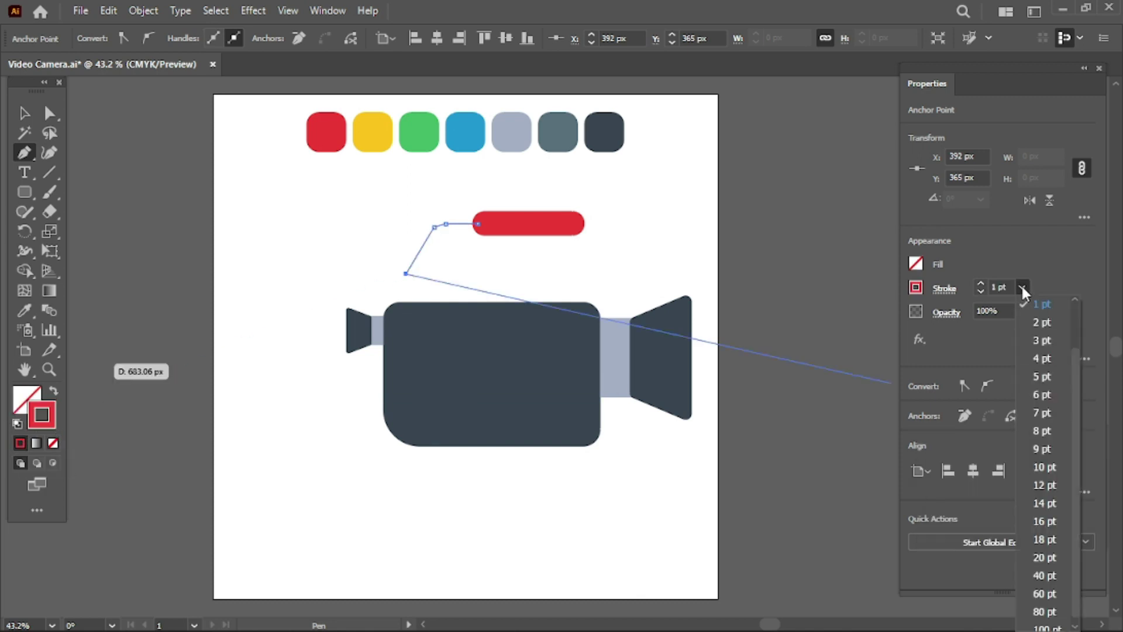
left_click(1045, 558)
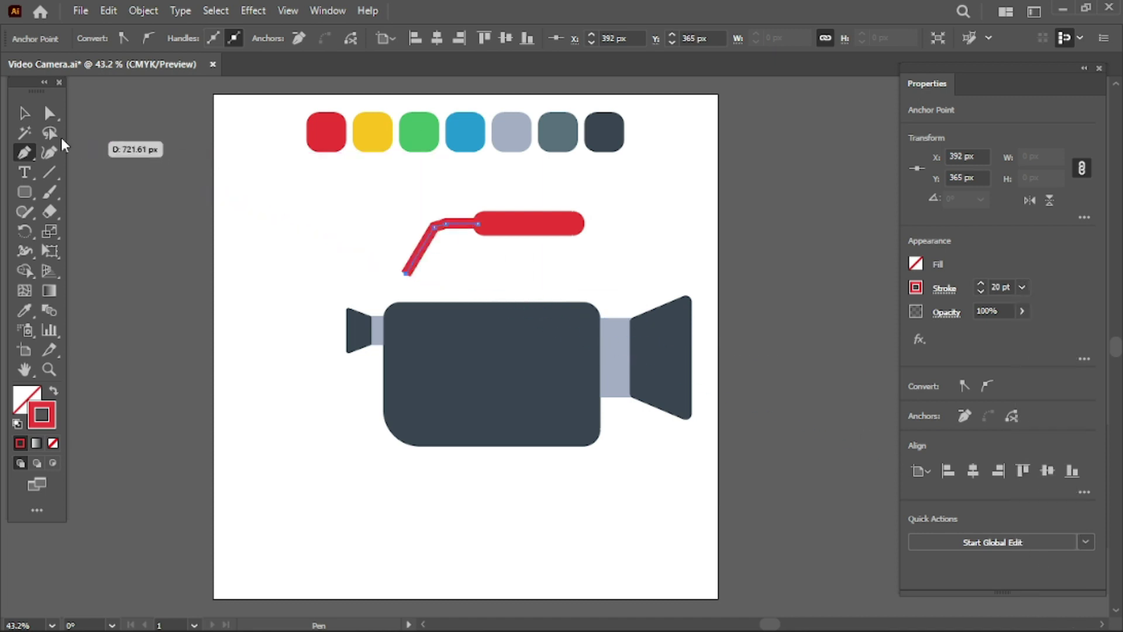
left_click(26, 113)
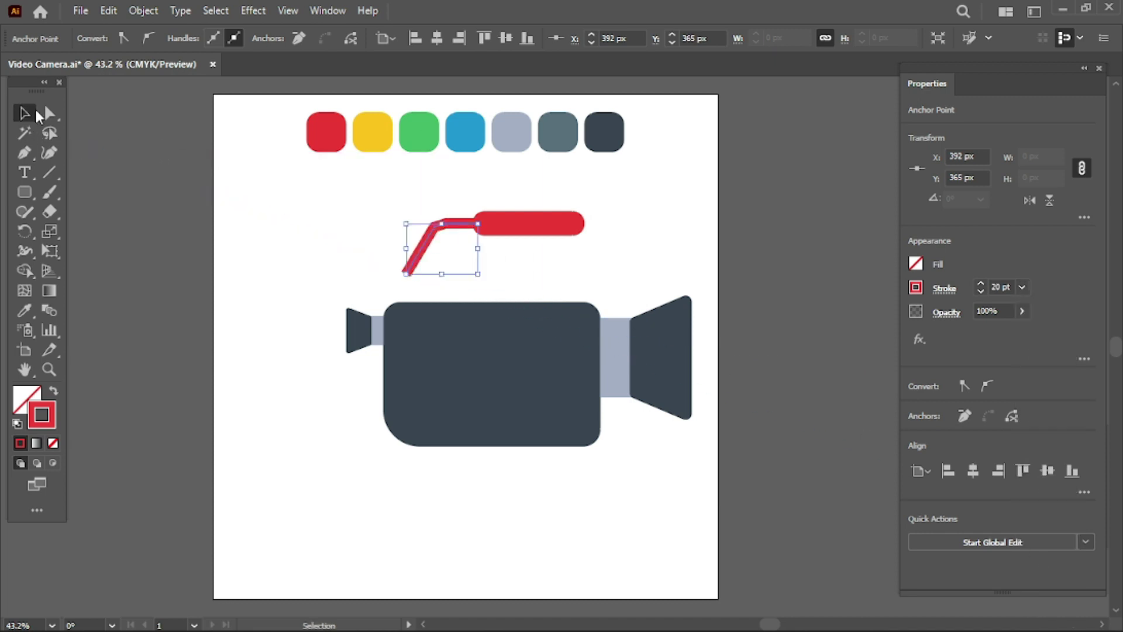
- Set the handle arm's stroke to round caps and round joins
left_click(943, 288)
left_click(856, 332)
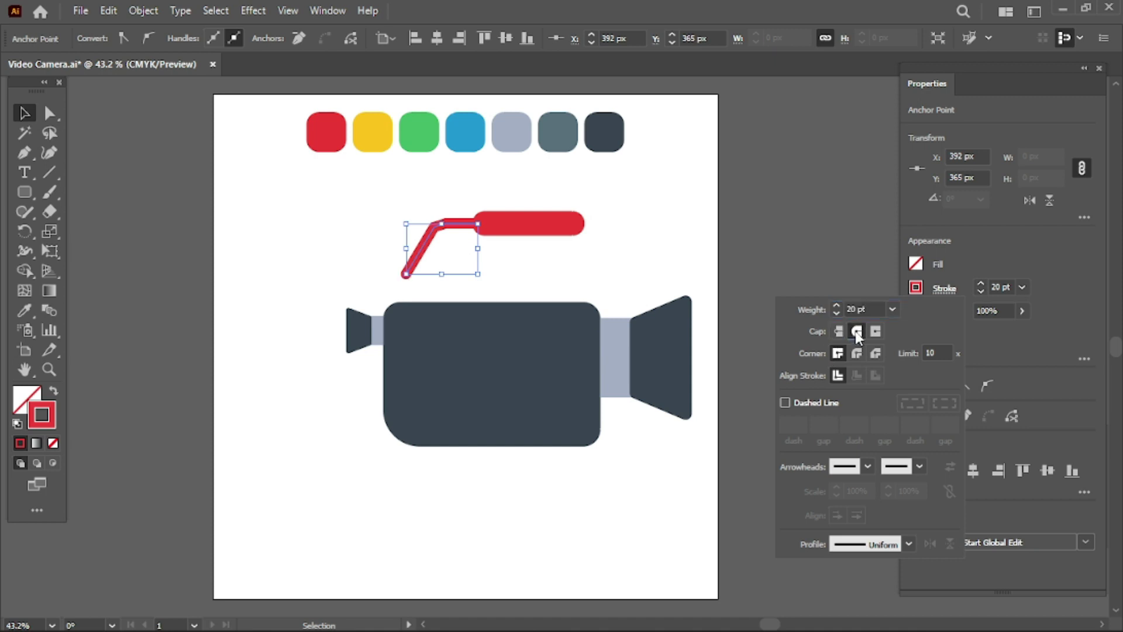
left_click(856, 354)
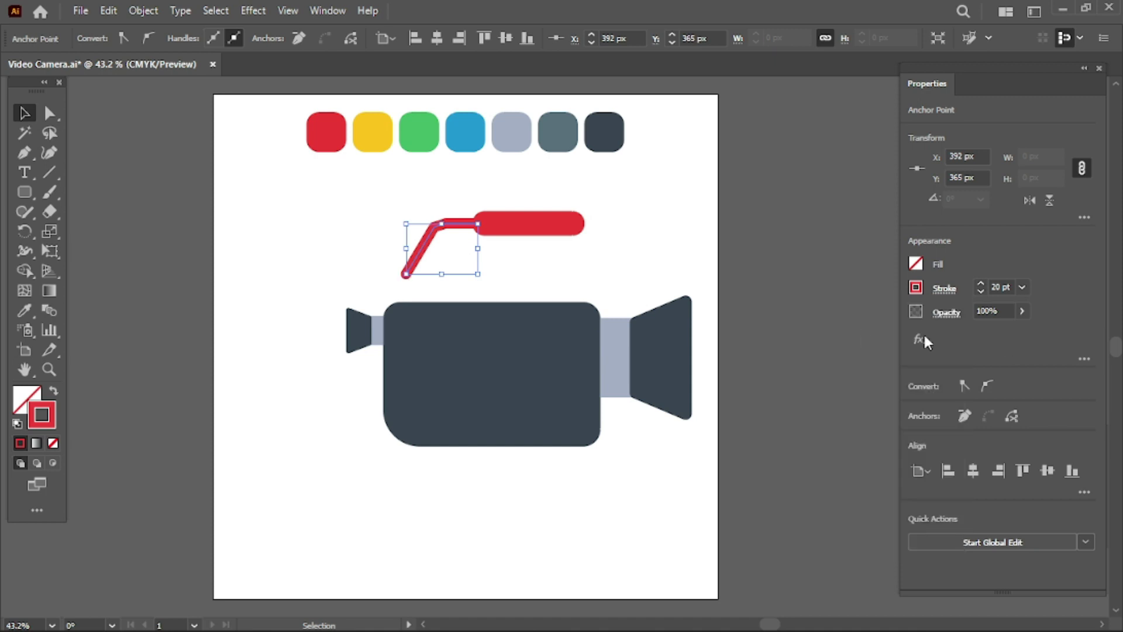
- Apply a Round Corners effect with a 16 px radius to the arm's bend
left_click(145, 11)
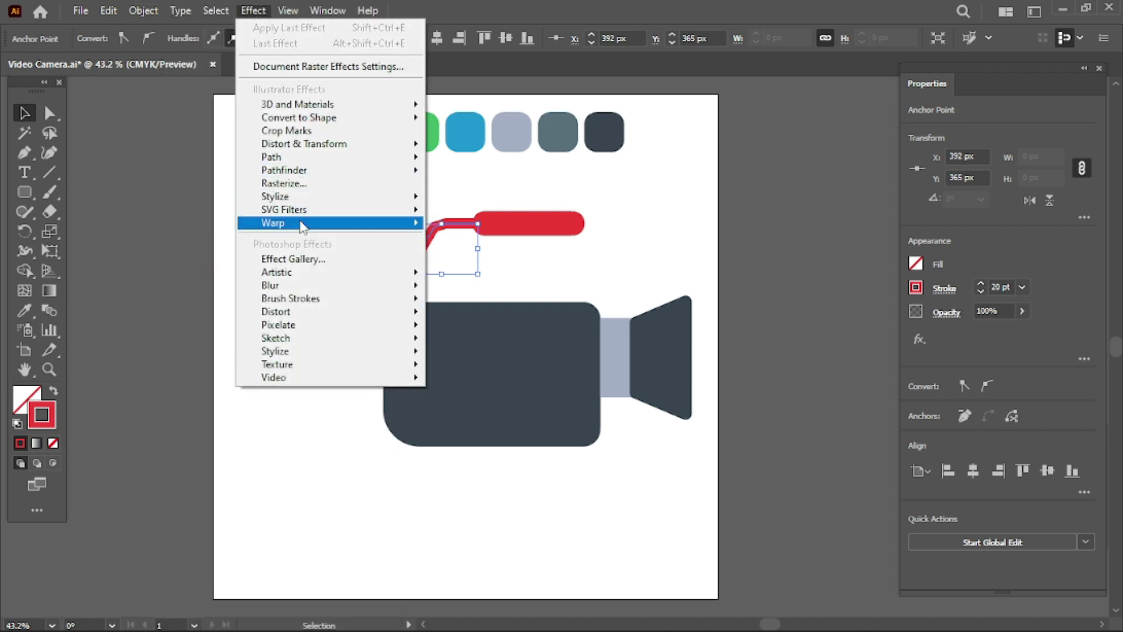
mouse_move(275, 197)
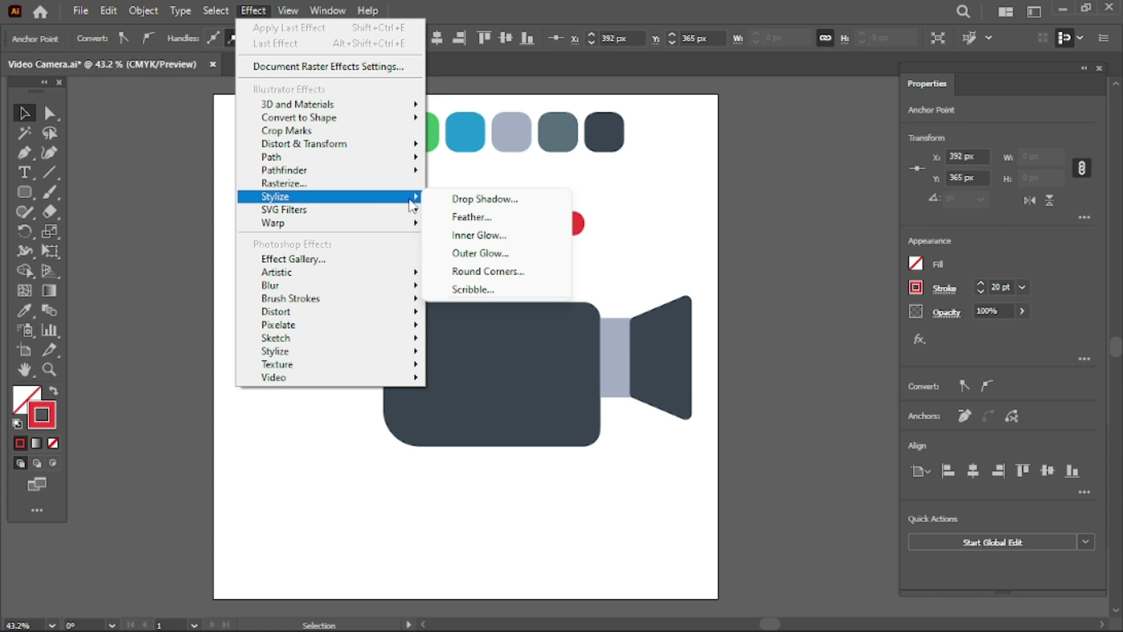
left_click(484, 271)
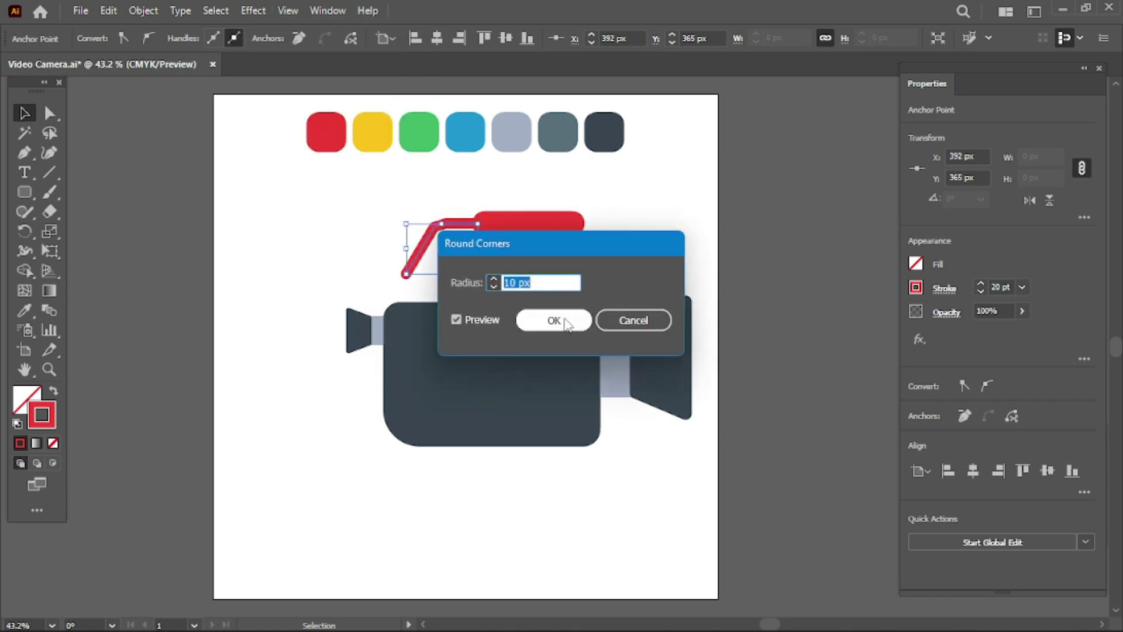
scroll(496, 282, "up", 6)
scroll(496, 282, "up", 1)
left_click(456, 319)
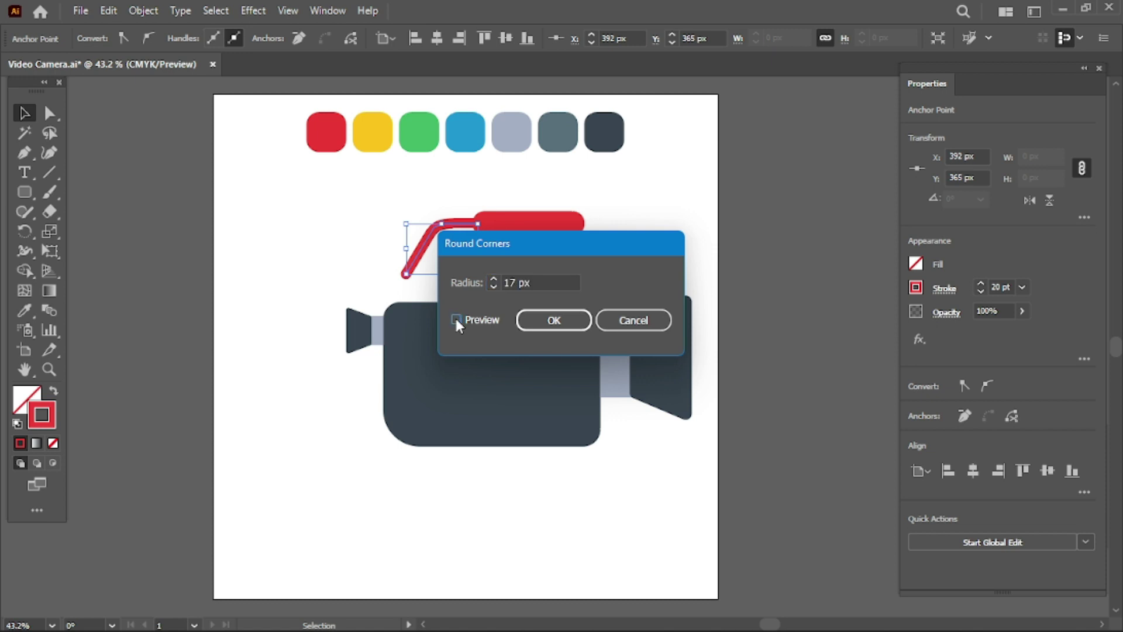
left_click(495, 278)
left_click(495, 279)
scroll(496, 282, "up", 1)
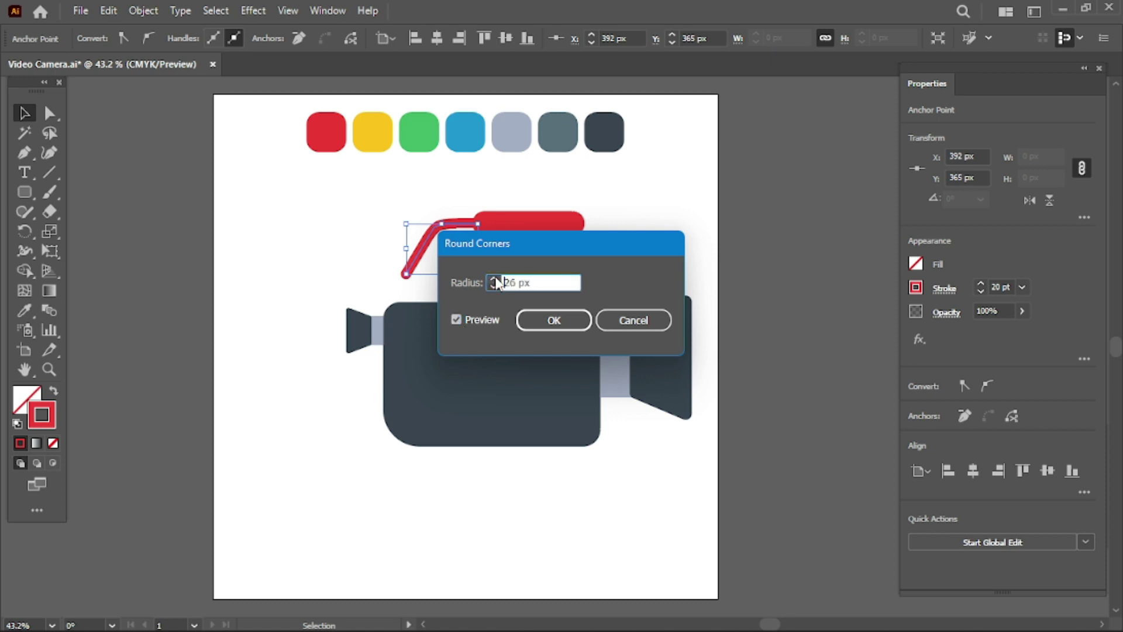
type("27")
left_click(457, 319)
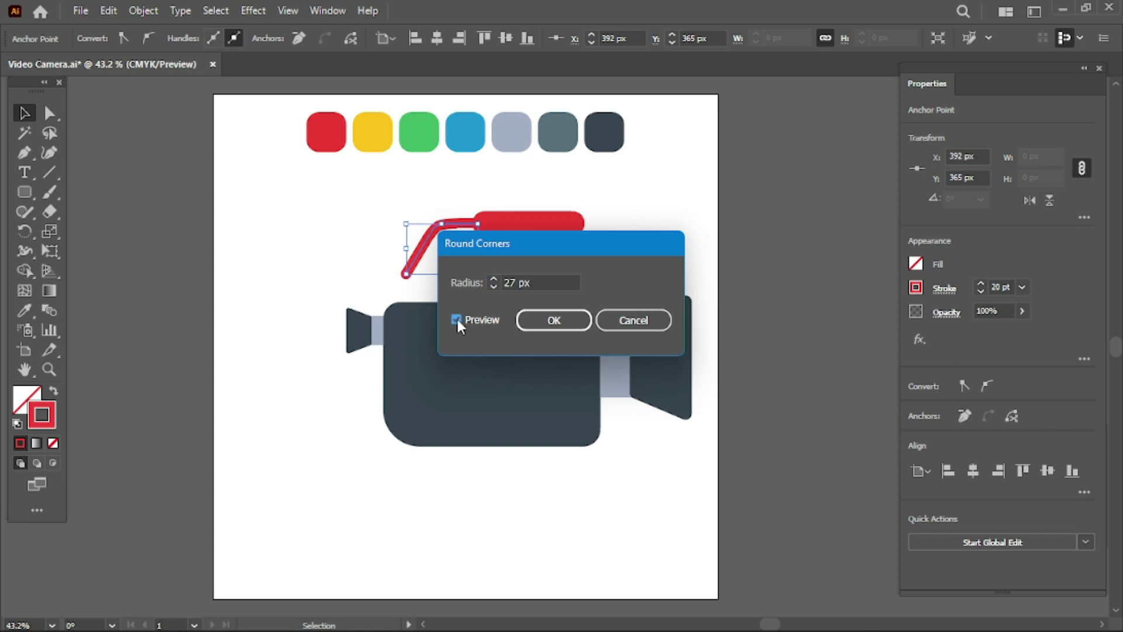
left_click(495, 286)
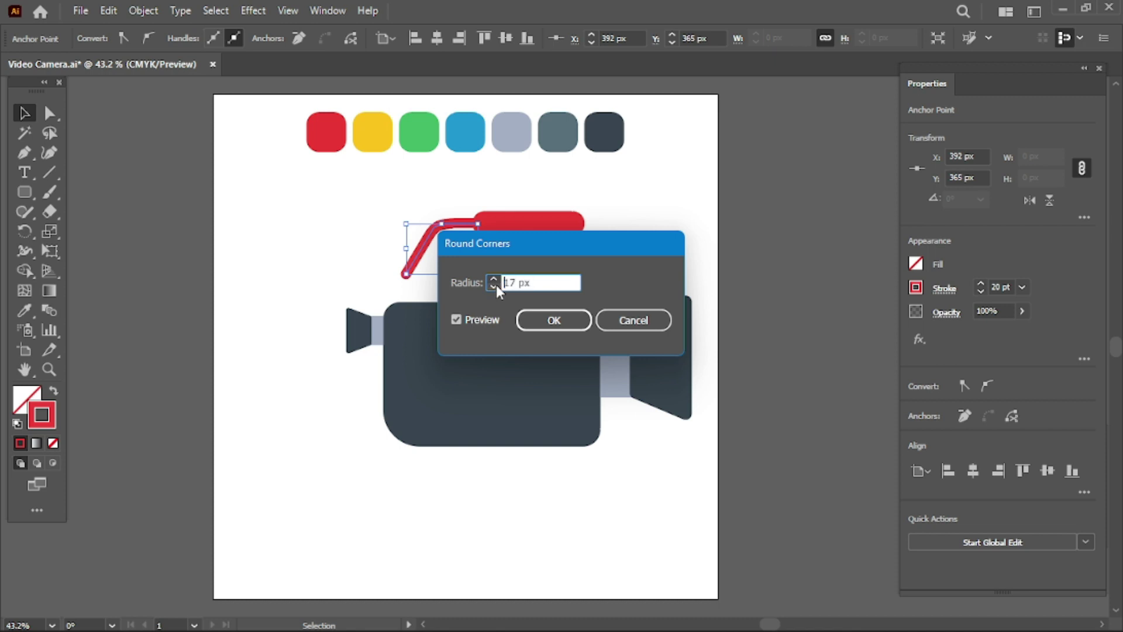
left_click(494, 285)
left_click(554, 320)
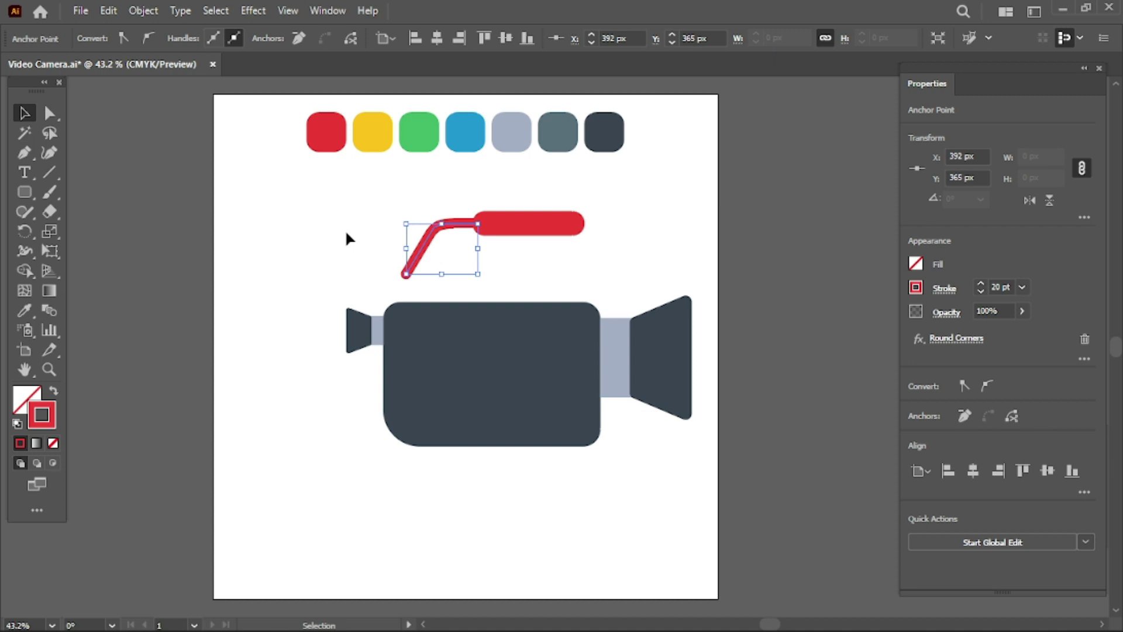
left_click(24, 114)
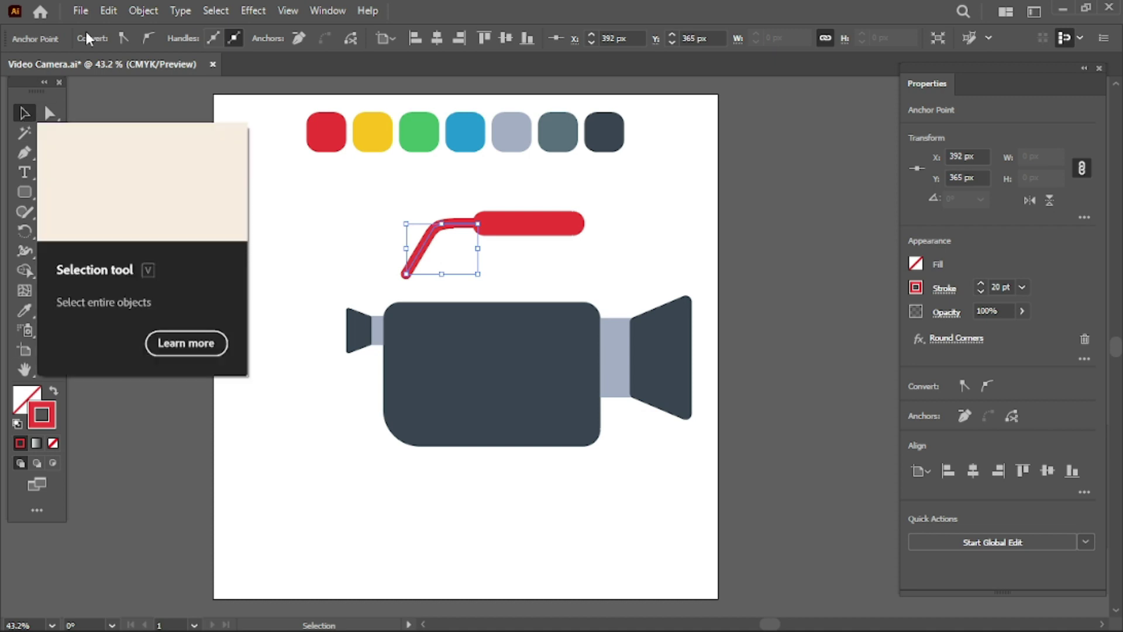
- Nudge the bent red arm right and expand its appearance to bake in the rounded corners
left_click(324, 195)
left_click_drag(430, 244, 455, 233)
left_click(427, 201)
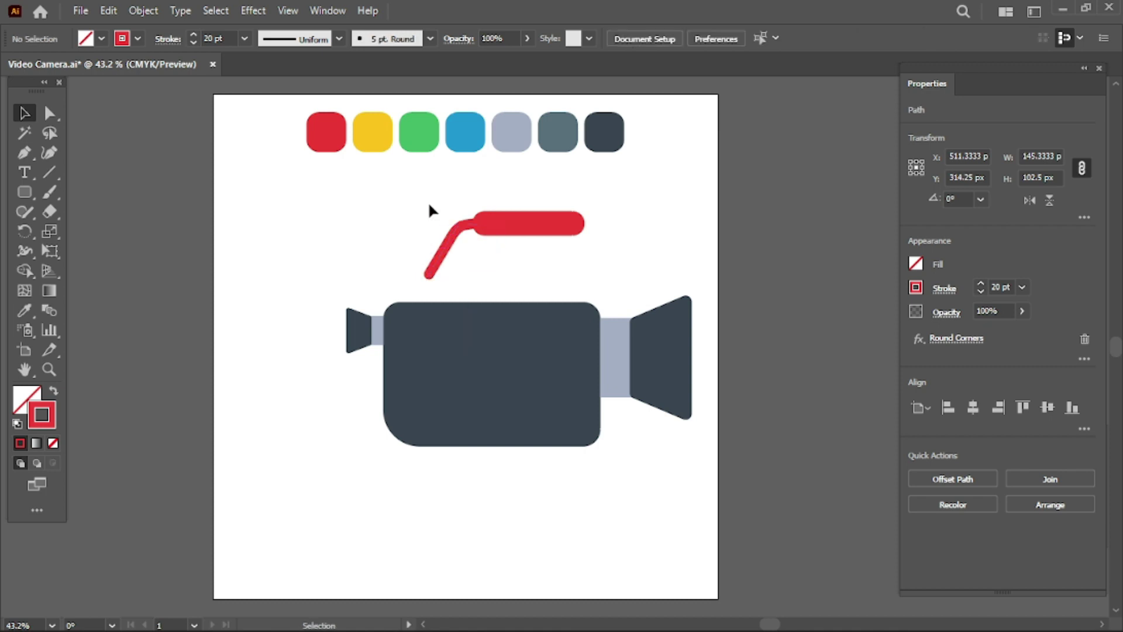
left_click(450, 245)
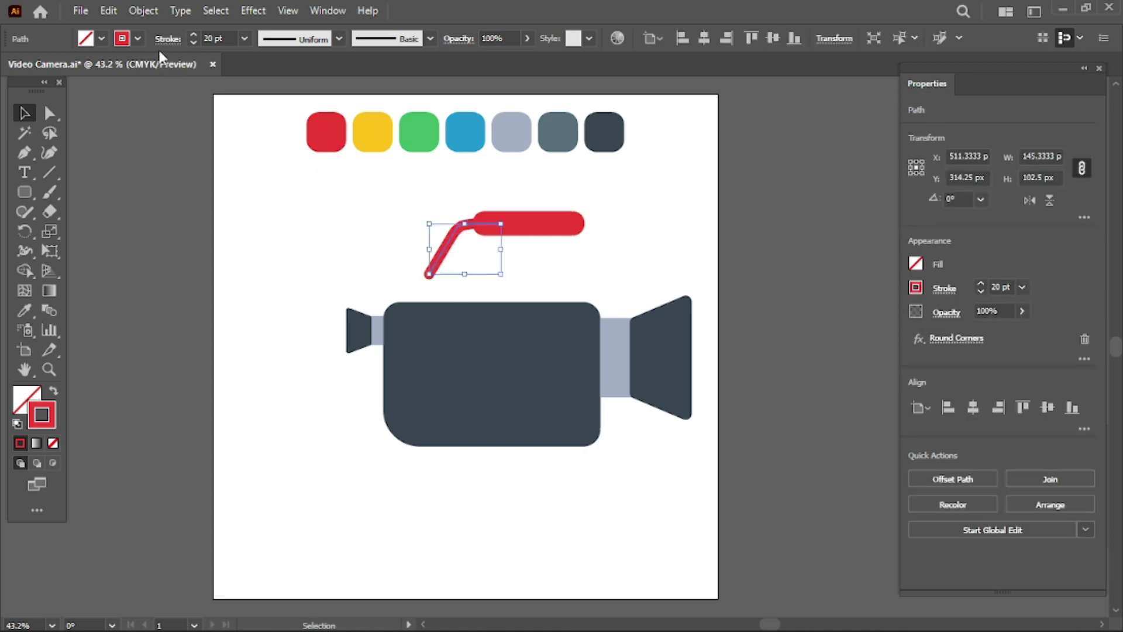
left_click(144, 10)
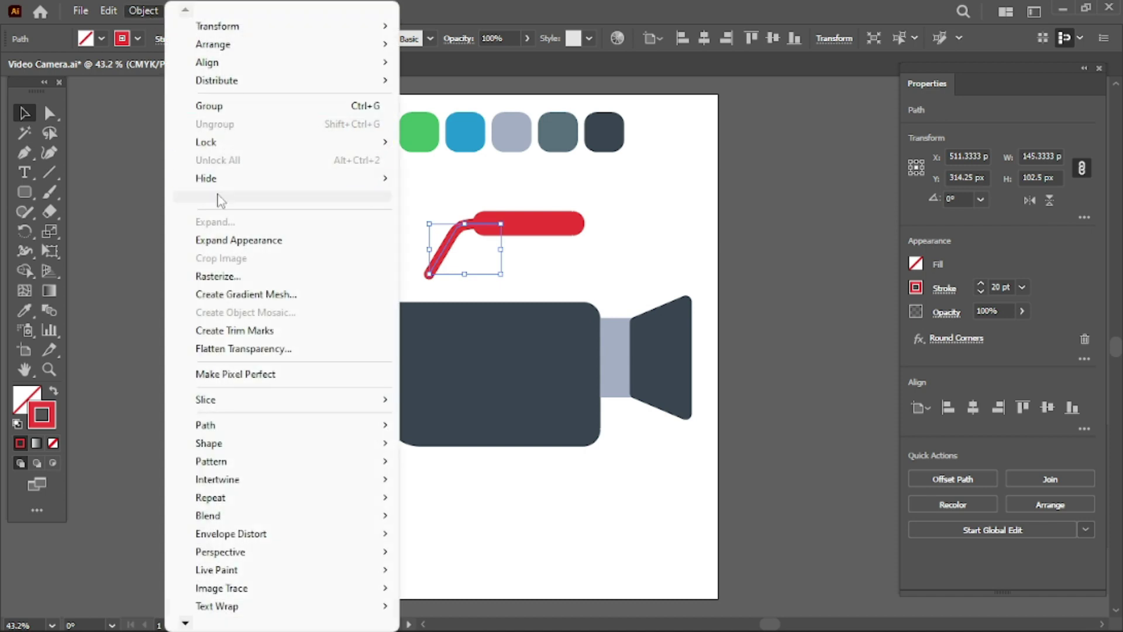
left_click(260, 241)
- Expand the arm's stroke into a filled shape
left_click(372, 238)
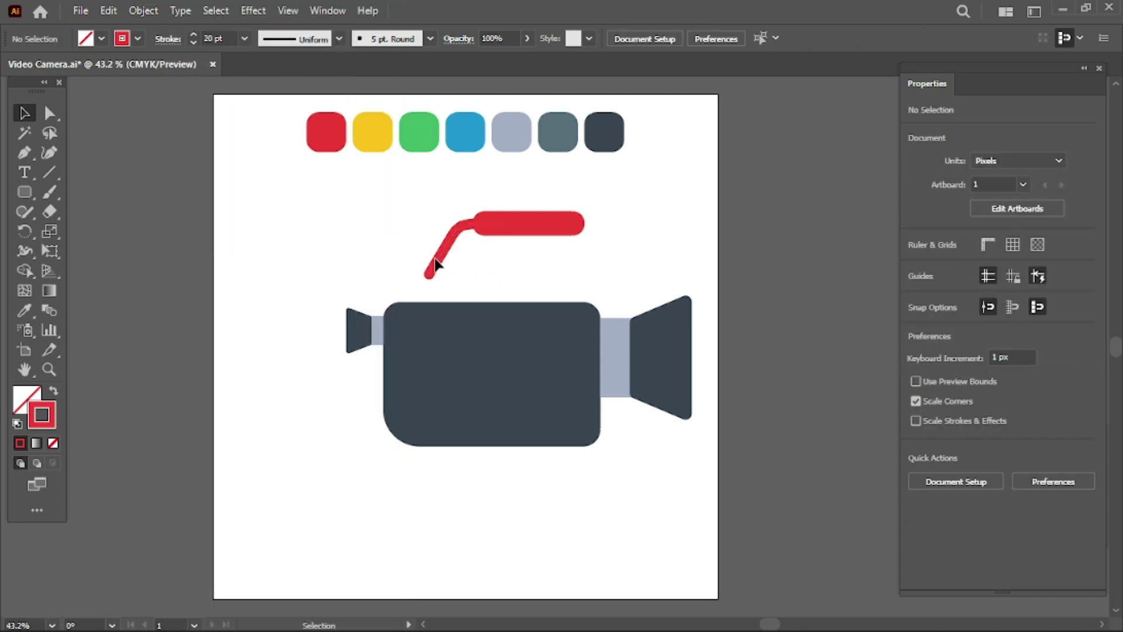
left_click(441, 257)
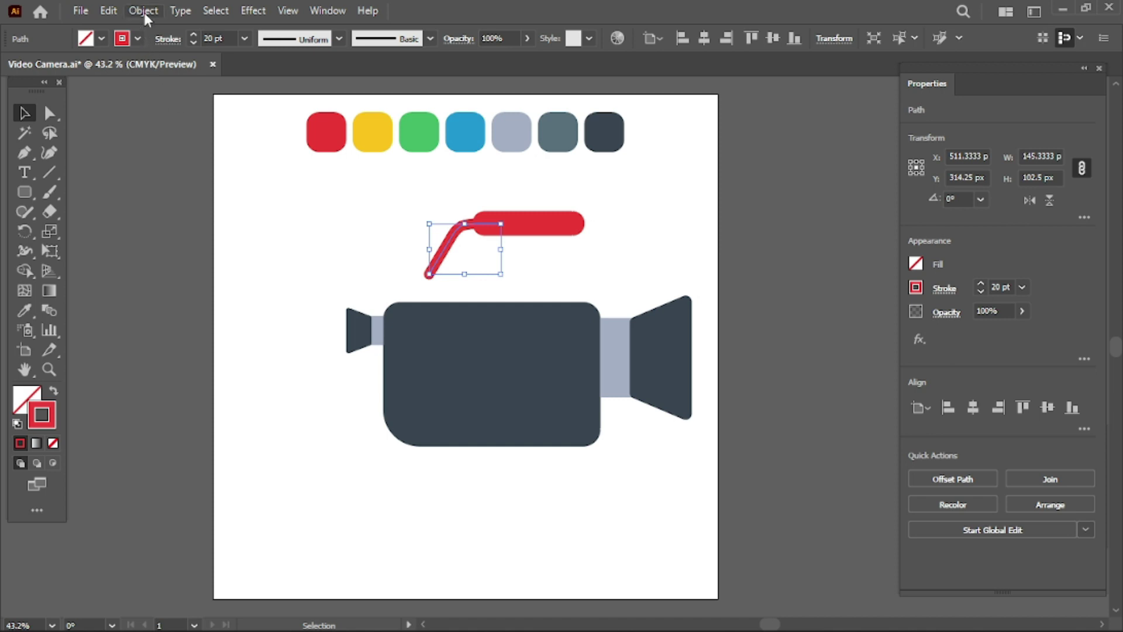
left_click(144, 11)
left_click(199, 221)
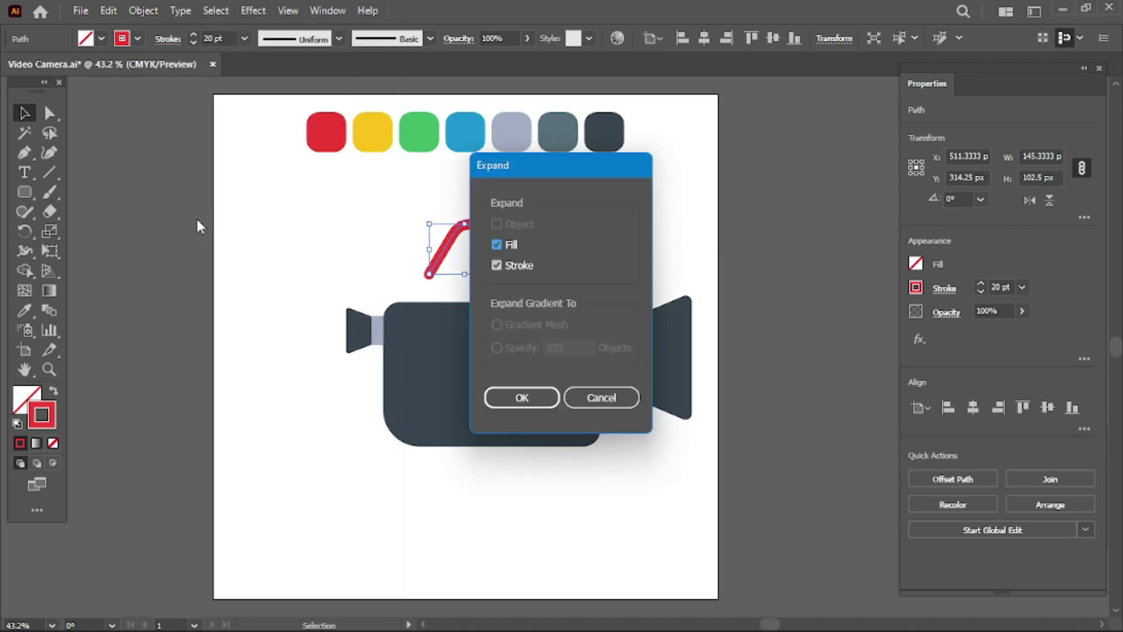
left_click(495, 386)
- Resize the arm from its lower-left corner, then expand its stroke into a fill again
left_click(366, 226)
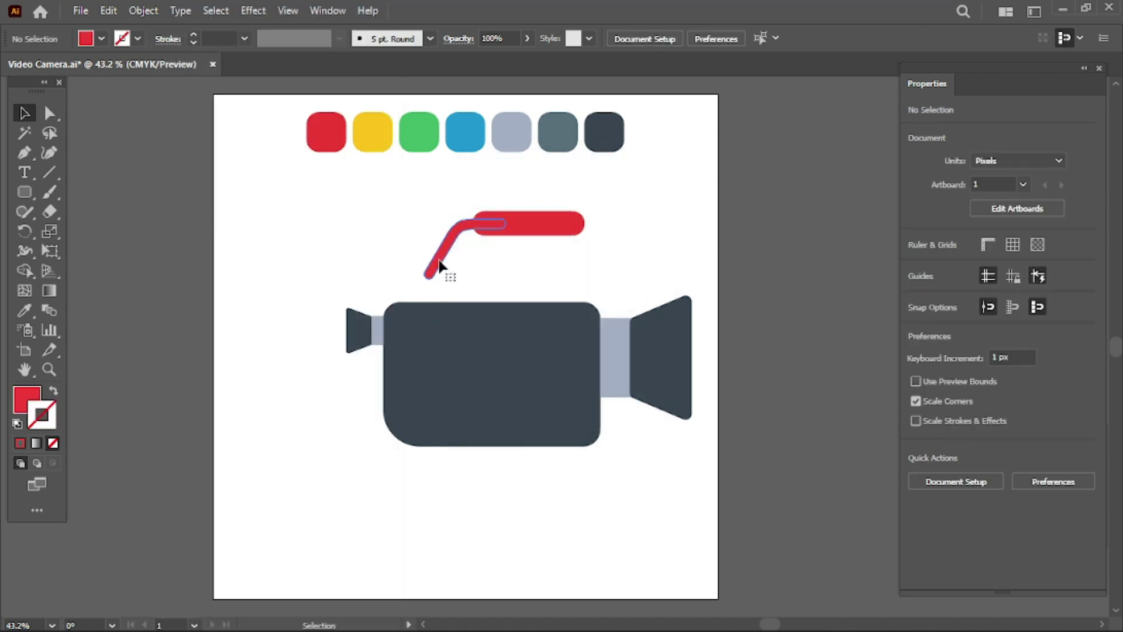
left_click(439, 267)
left_click_drag(422, 281, 439, 270)
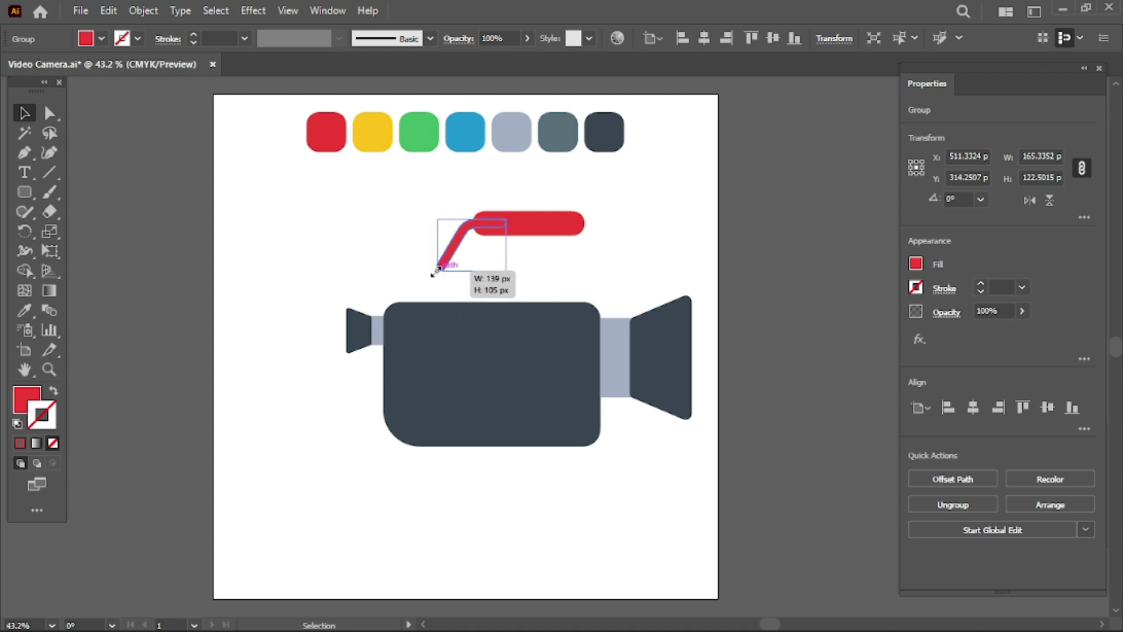
left_click_drag(439, 269, 423, 270)
left_click(561, 275)
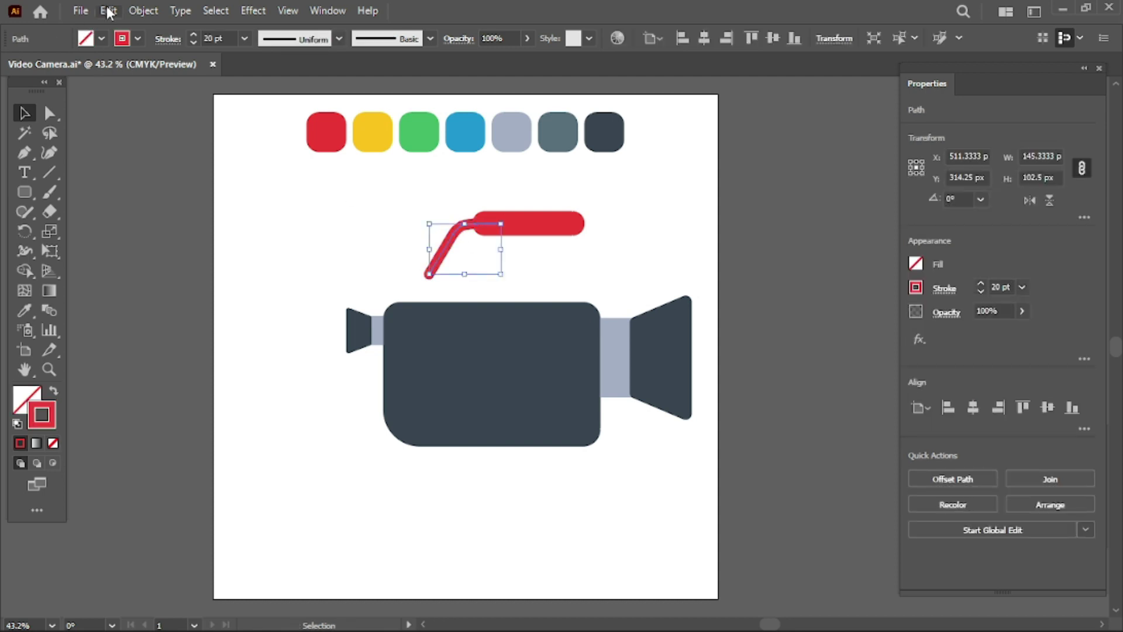
left_click(144, 10)
left_click(205, 223)
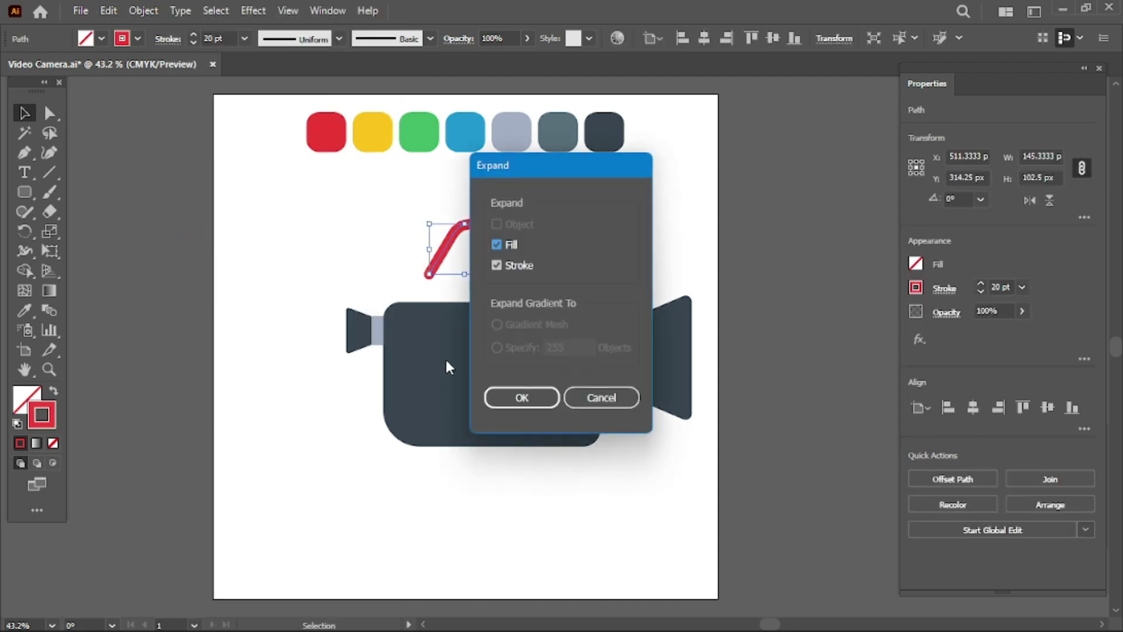
left_click(516, 396)
- Group the red arm and red bar into one handle
left_click(373, 235)
mouse_move(399, 206)
left_mouse_down()
mouse_move(497, 233)
mouse_move(525, 287)
mouse_move(591, 280)
left_mouse_up()
right_click(495, 225)
left_click(537, 433)
- Set the handle group on the camera body and ungroup it
left_click(563, 193)
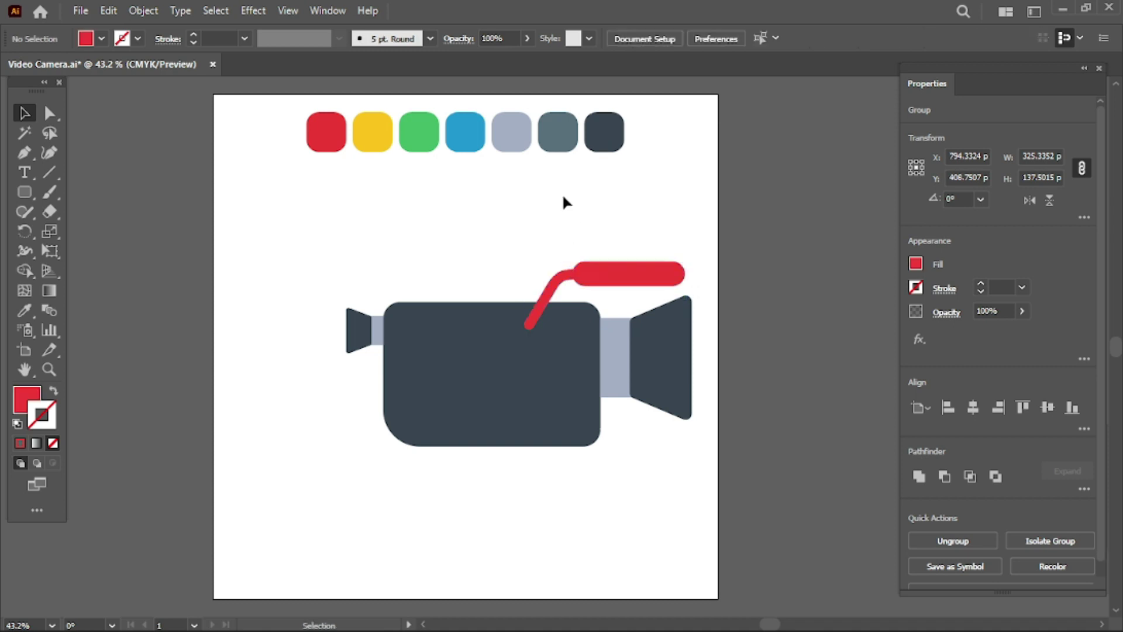
left_click(651, 280)
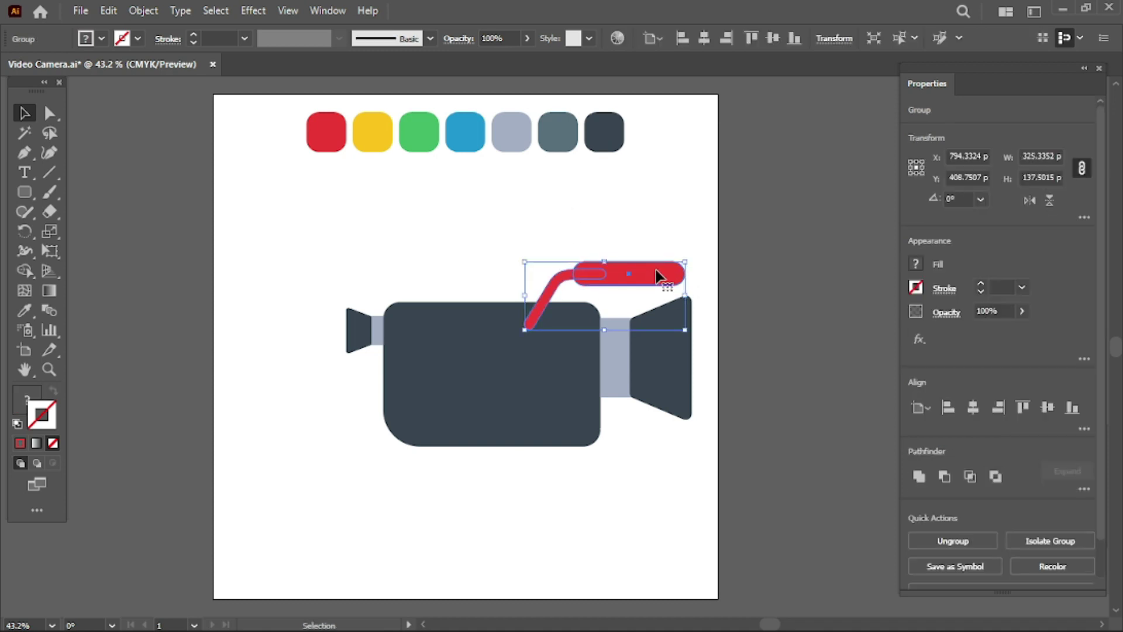
left_click(602, 186)
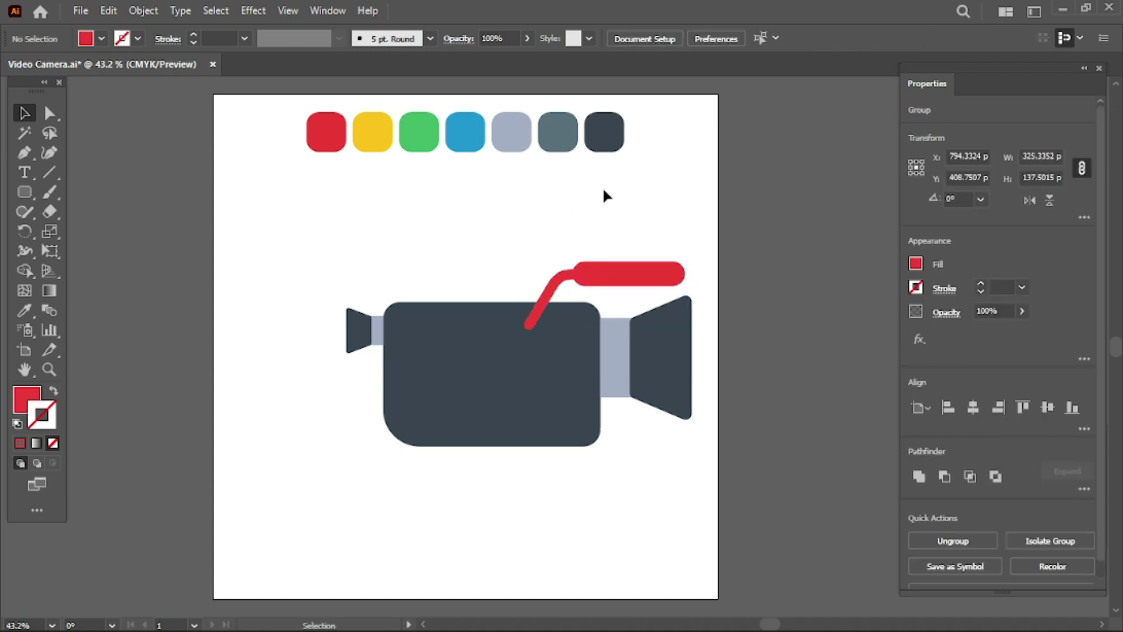
left_click(643, 282)
right_click(647, 291)
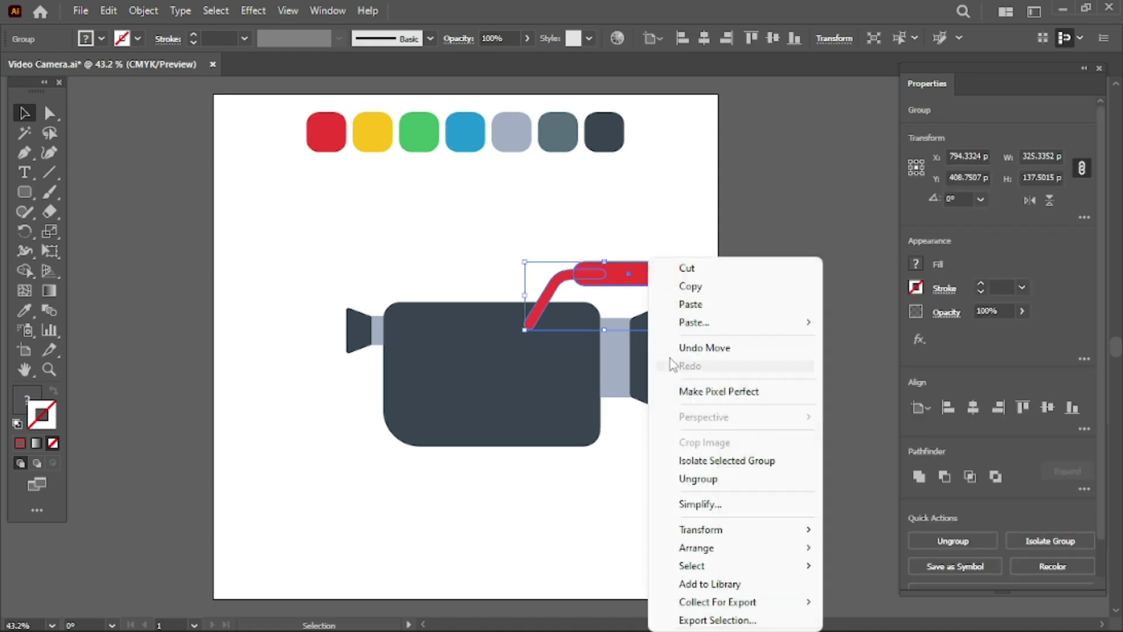
left_click(696, 478)
- Send the bent arm behind the camera body
left_click(523, 204)
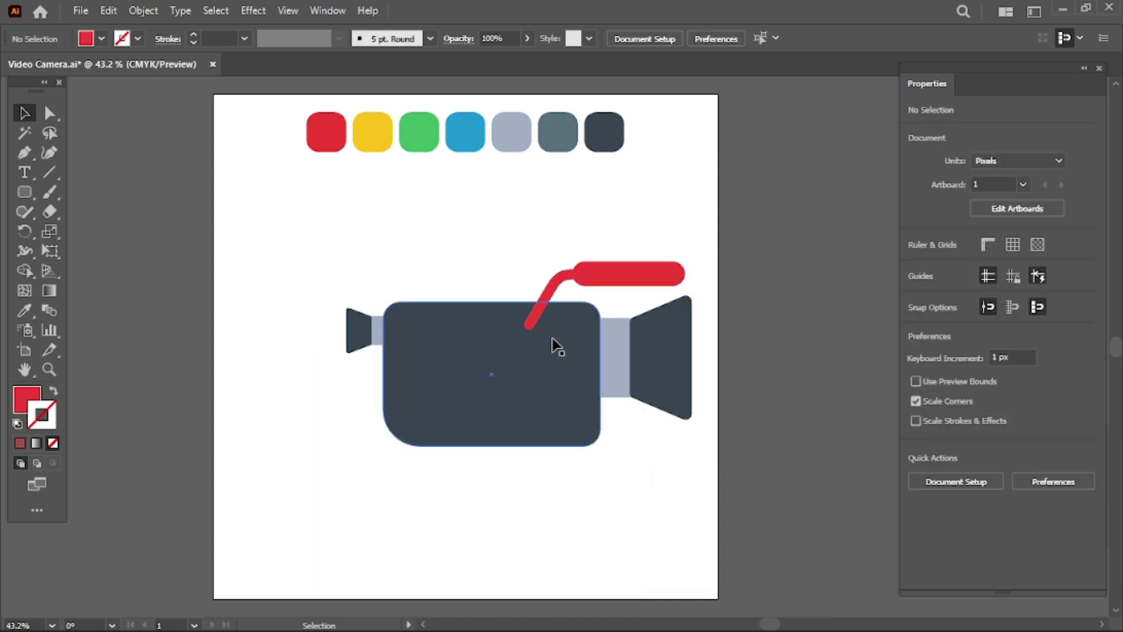
left_click(550, 299)
right_click(549, 300)
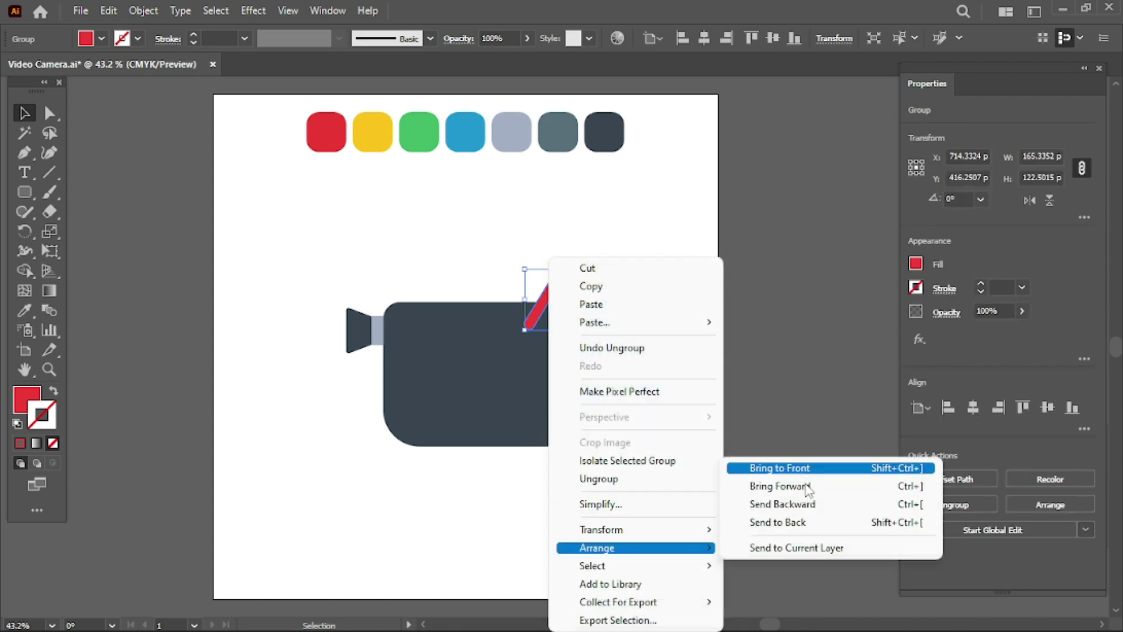
mouse_move(597, 547)
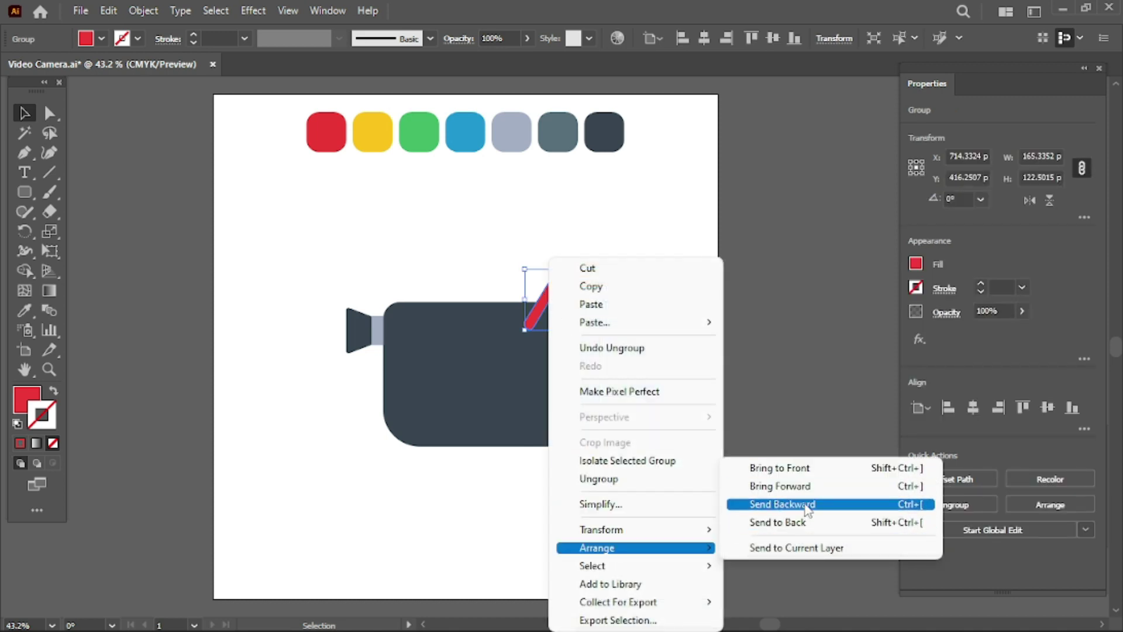
left_click(806, 506)
right_click(560, 304)
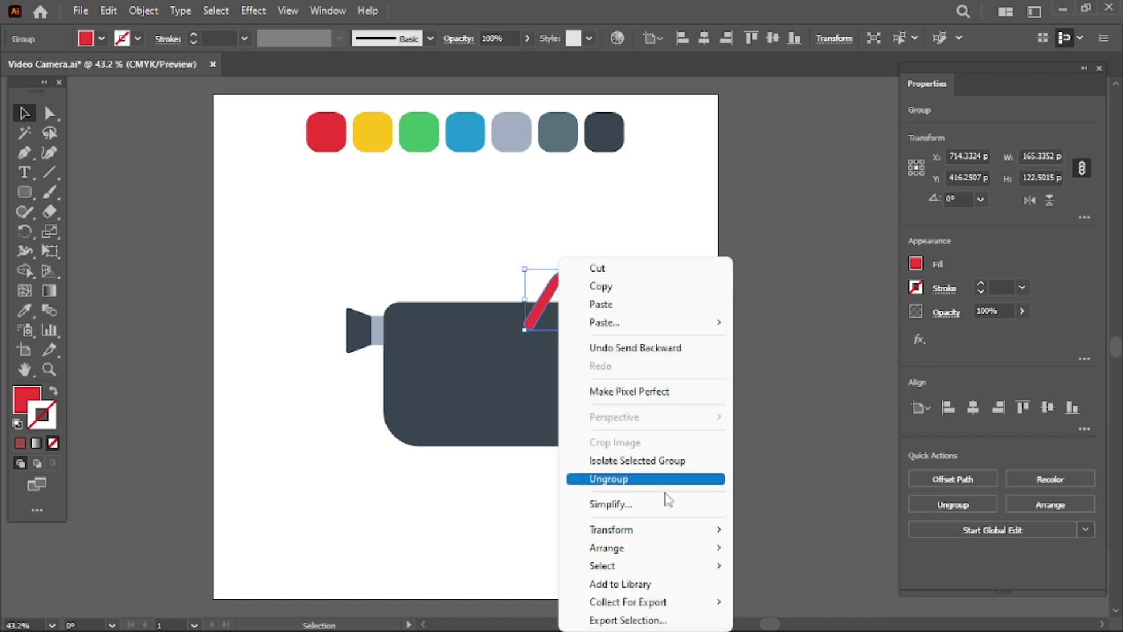
left_click(775, 520)
- Eyedropper the palette's light grey onto the arm
left_click(528, 262)
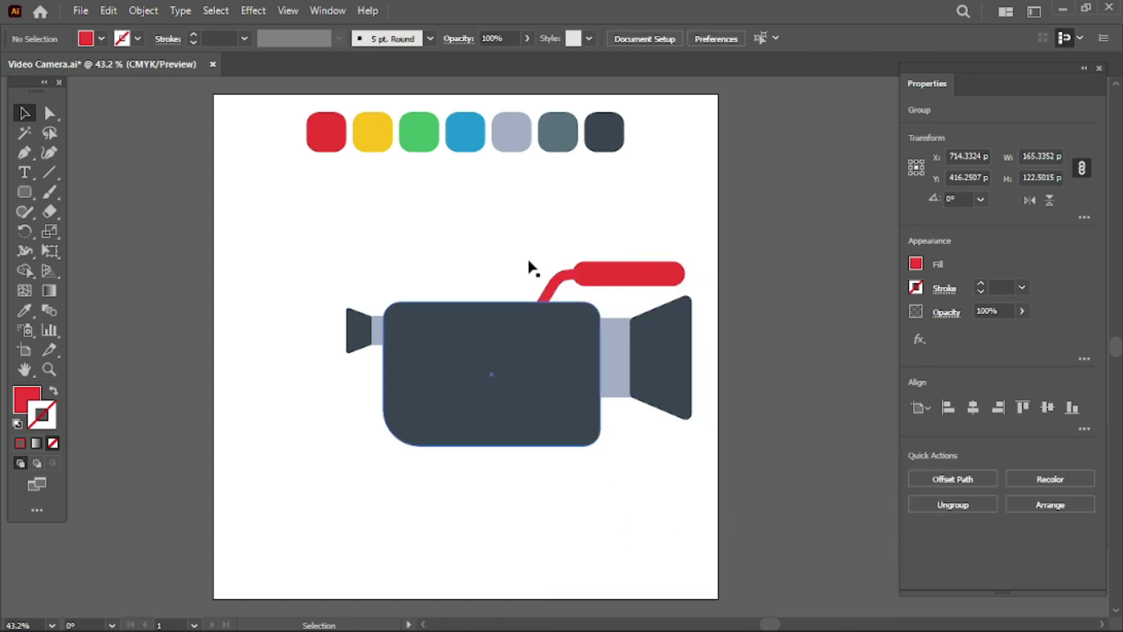
left_click(556, 285)
left_click(24, 310)
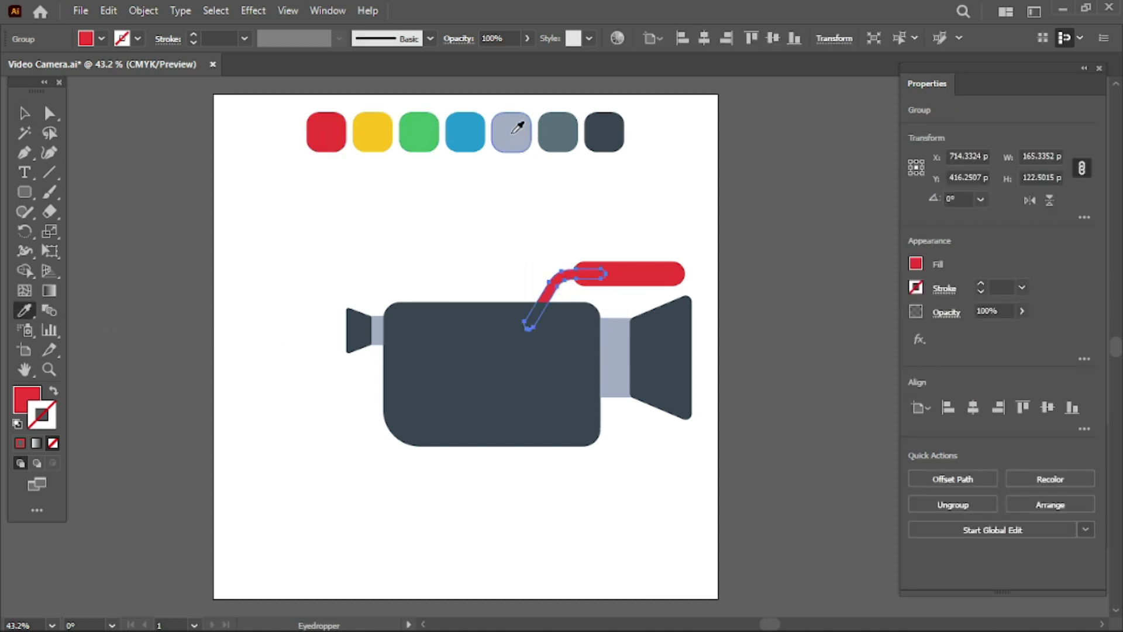
left_click(517, 127)
left_click(25, 113)
- Shift the whole camera about 125 px left and shorten the lens group from its top
left_click(412, 234)
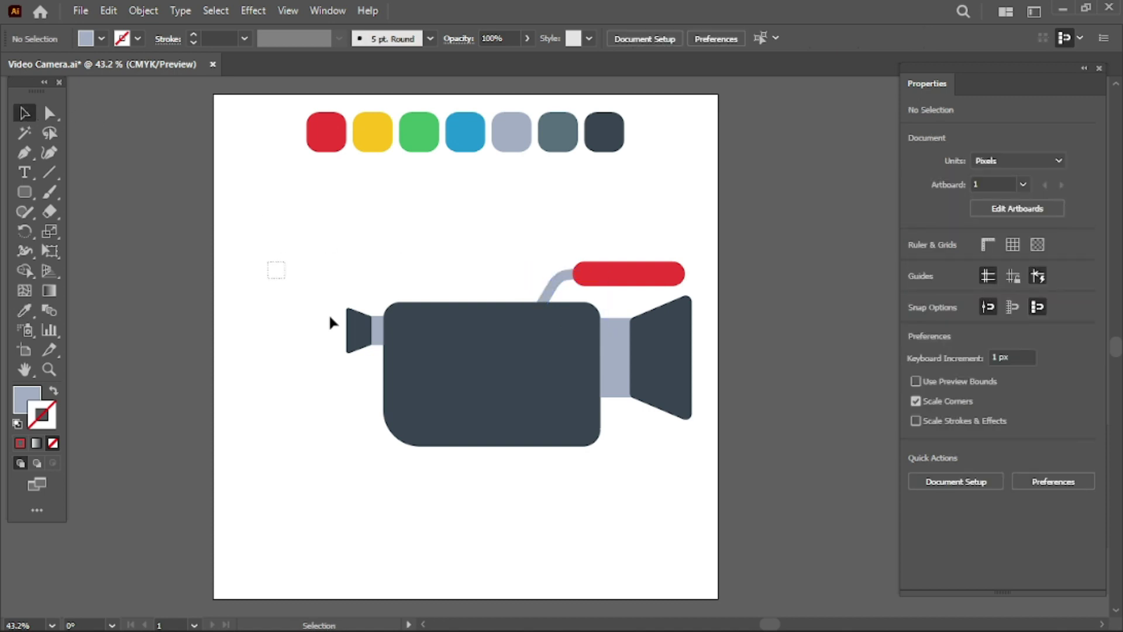
left_click_drag(331, 321, 712, 432)
left_click_drag(573, 336, 500, 335)
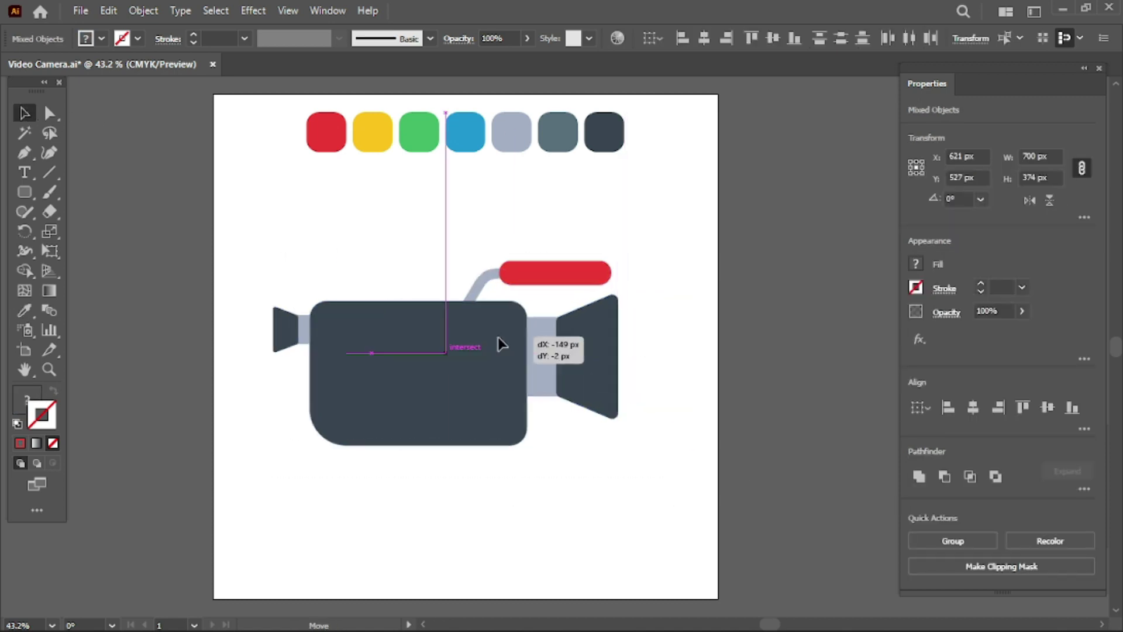
left_click(636, 225)
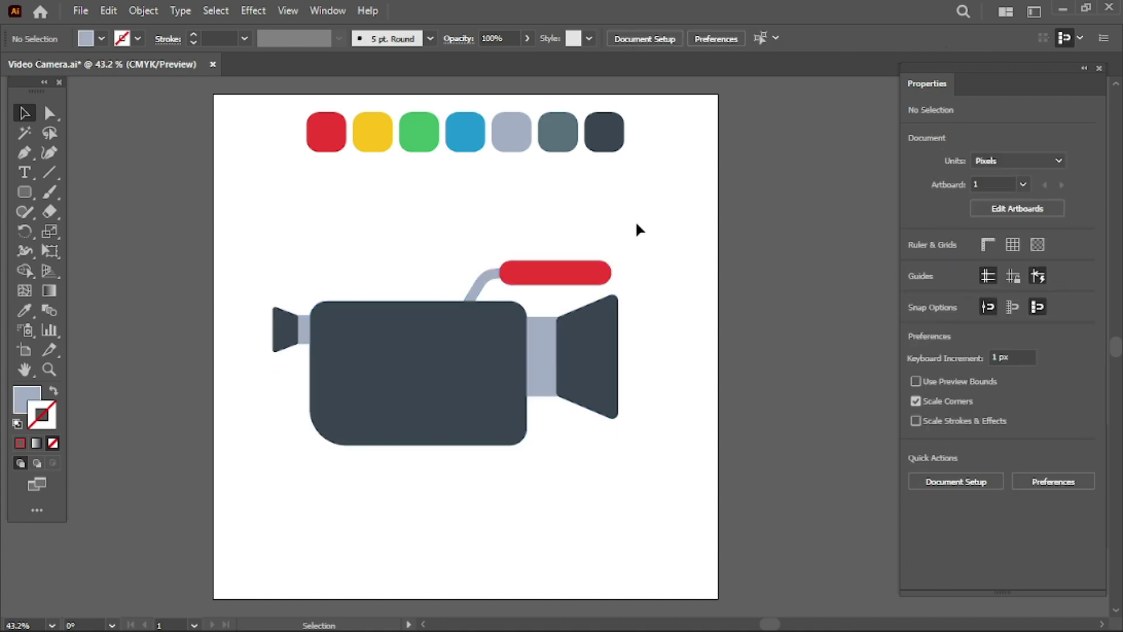
left_click(600, 363)
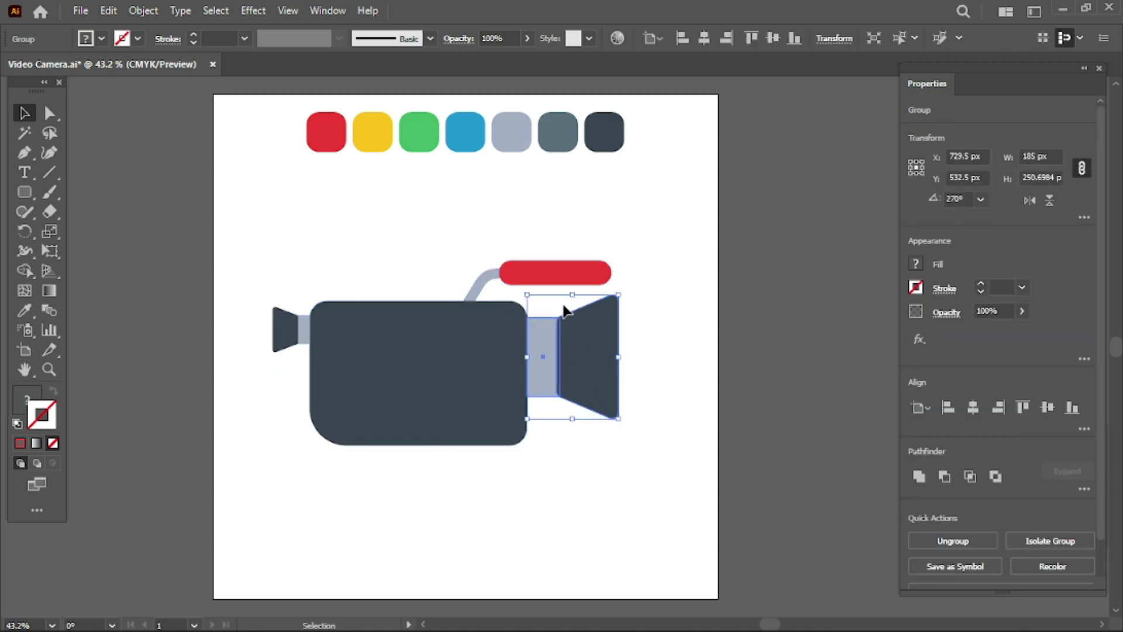
left_click_drag(572, 294, 570, 329)
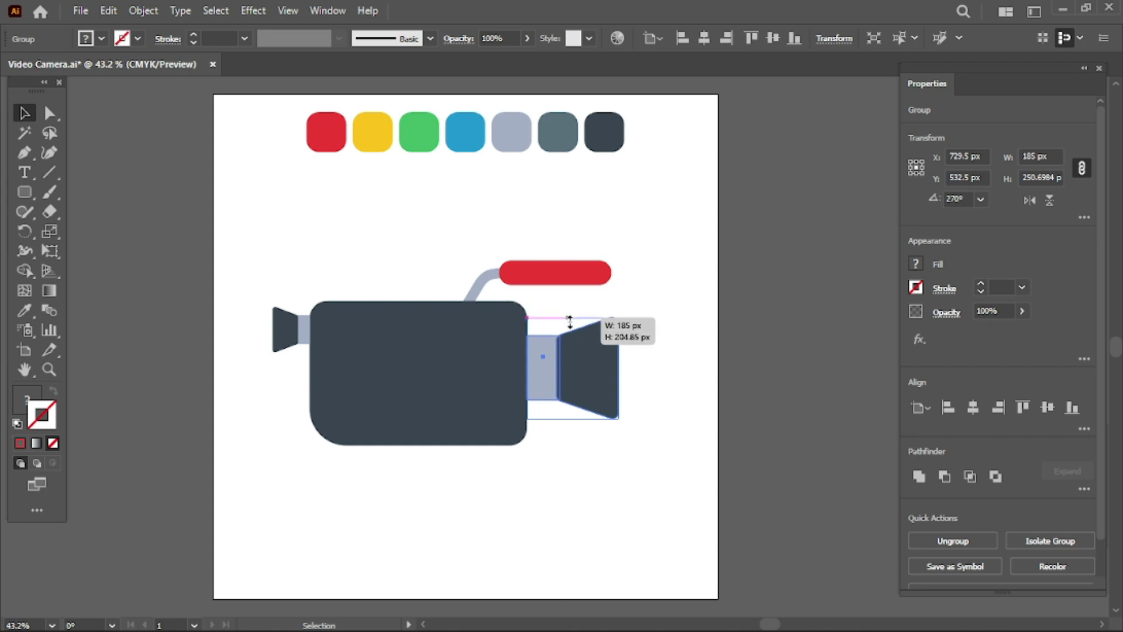
left_click(654, 295)
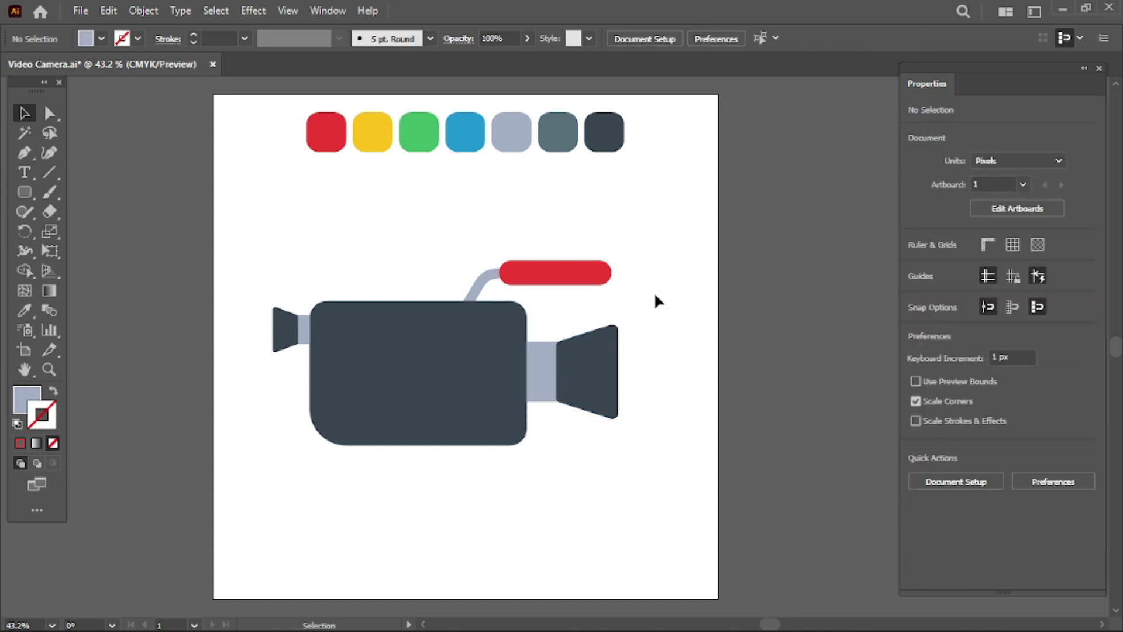
- Lengthen the red bar on the arm to 241 × 49 px
left_click(589, 284)
left_click(599, 351)
left_click(591, 279)
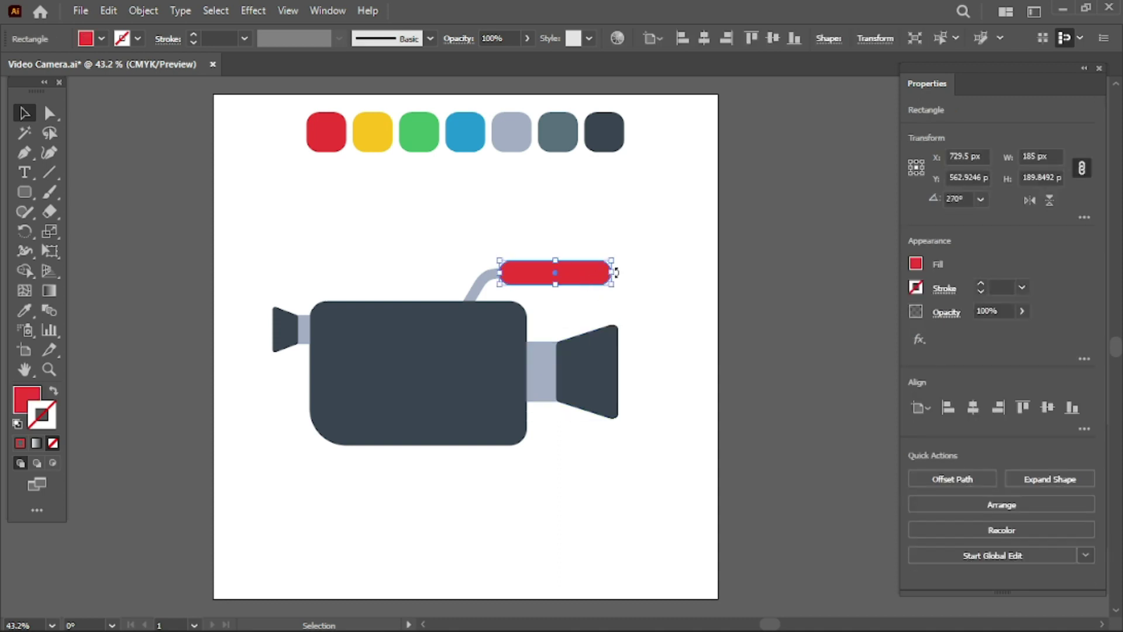
left_click_drag(611, 272, 617, 273)
left_click(678, 342)
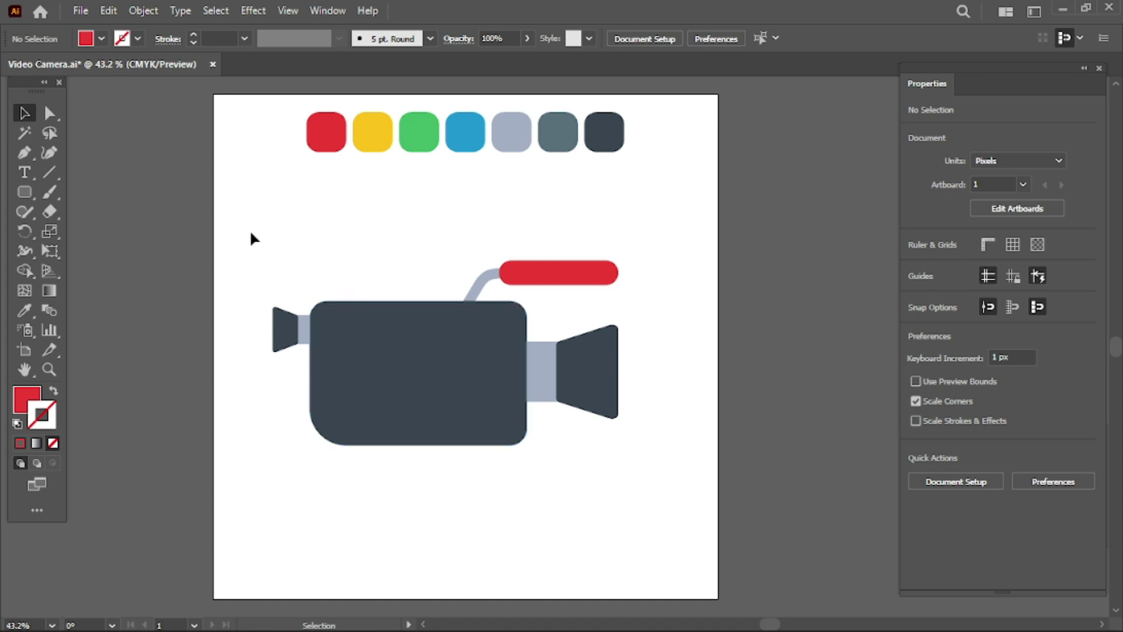
- Draw a rounded bar above the camera body and stretch it to 264 × 73 px
left_click(23, 192)
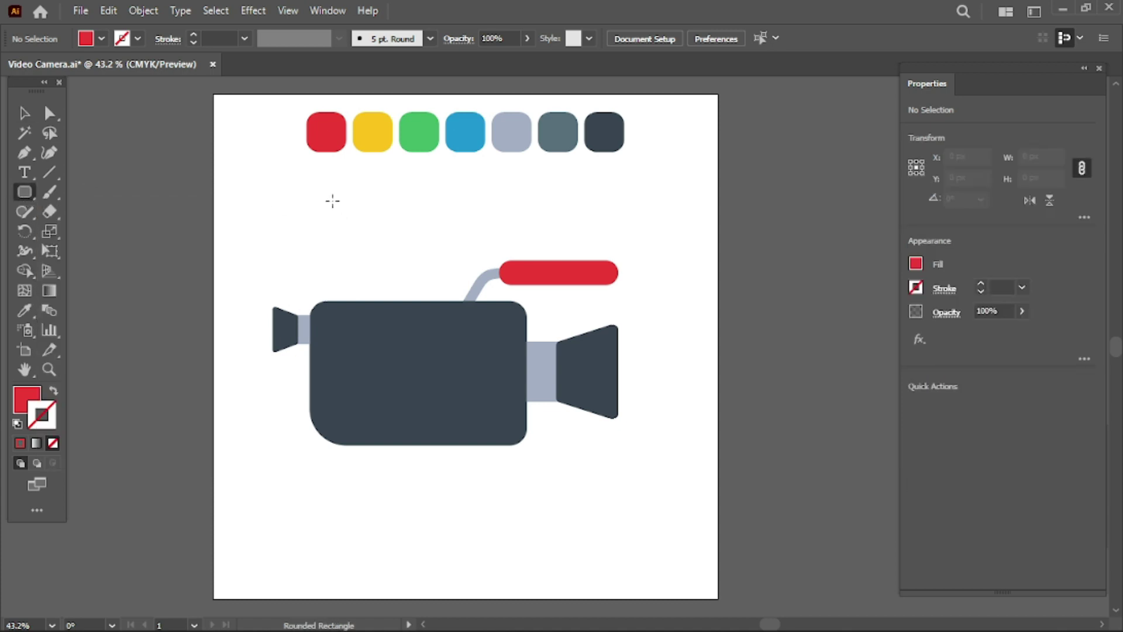
left_click_drag(321, 198, 451, 225)
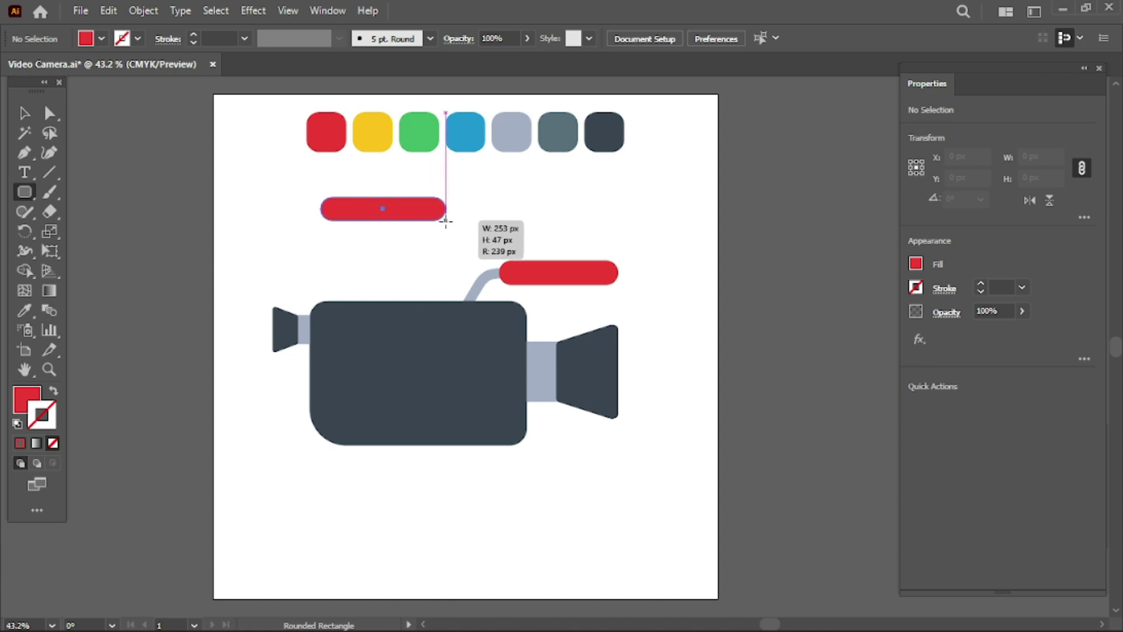
left_click_drag(30, 186, 80, 188)
left_click(303, 250)
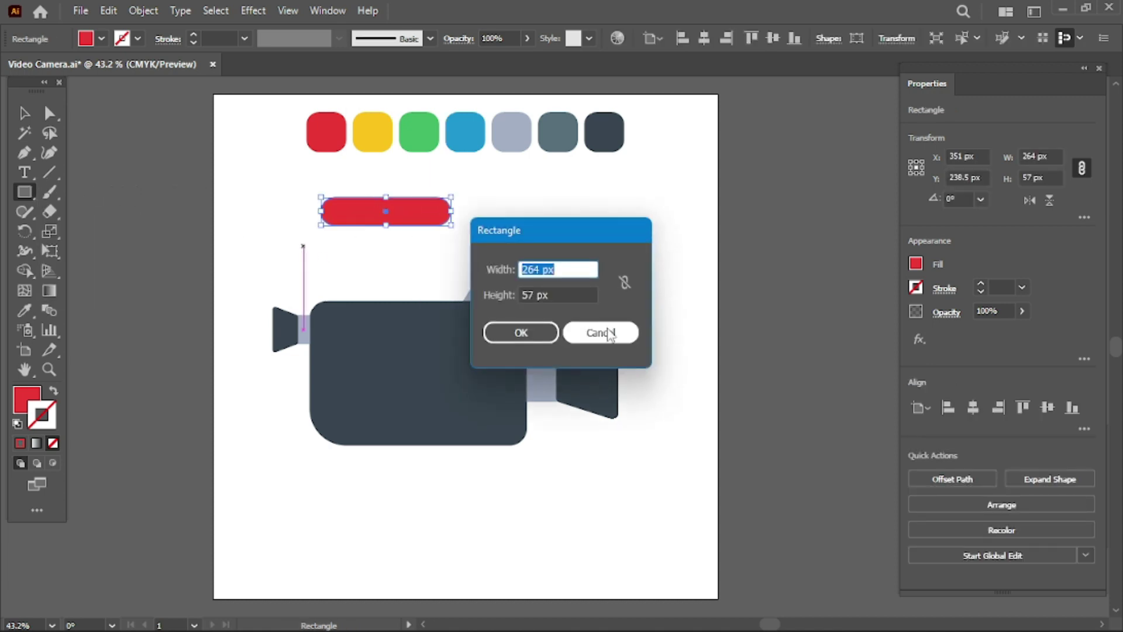
left_click(599, 331)
left_click(29, 117)
left_click(254, 183)
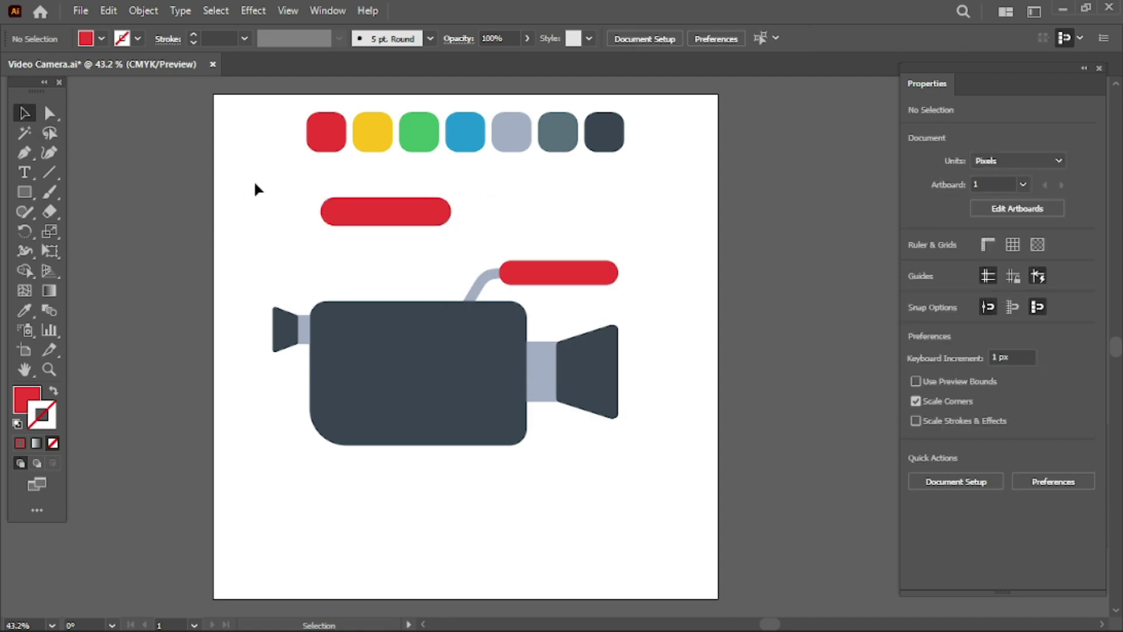
left_click(391, 226)
left_click_drag(390, 226, 390, 234)
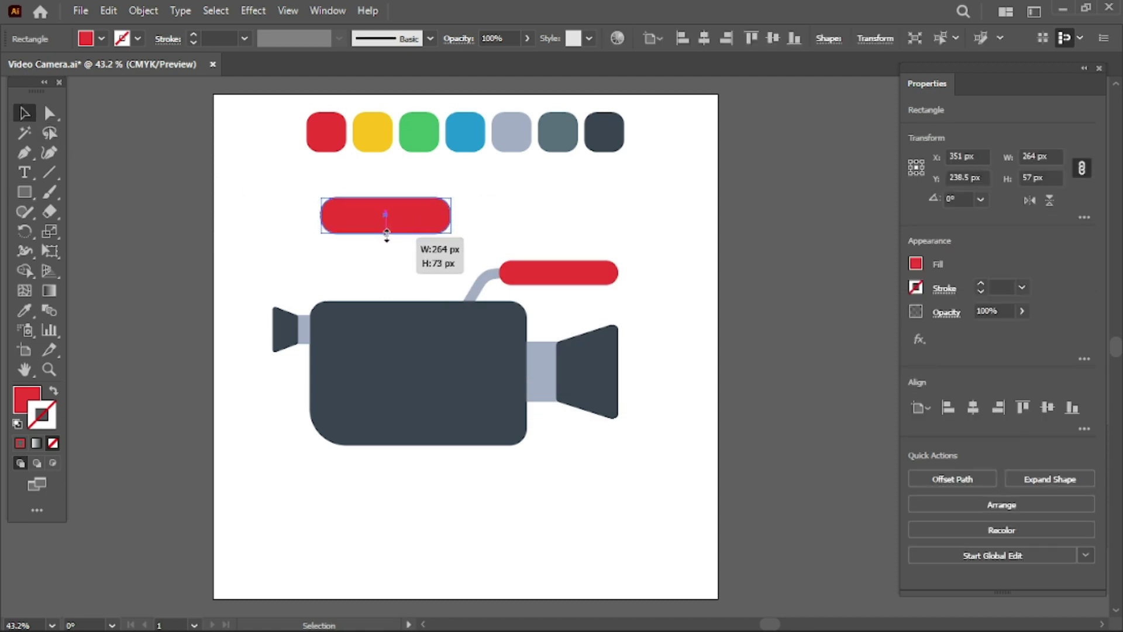
- Fill the rounded bar with the dark slate swatch colour
left_click(23, 310)
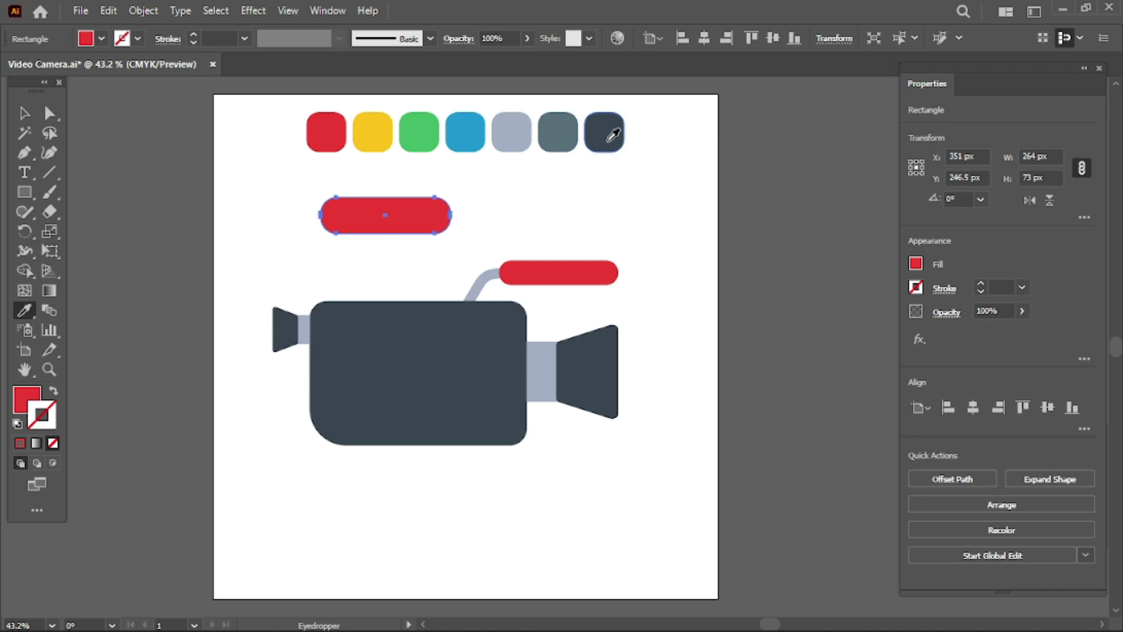
left_click(603, 136)
left_click(24, 112)
left_click(227, 216)
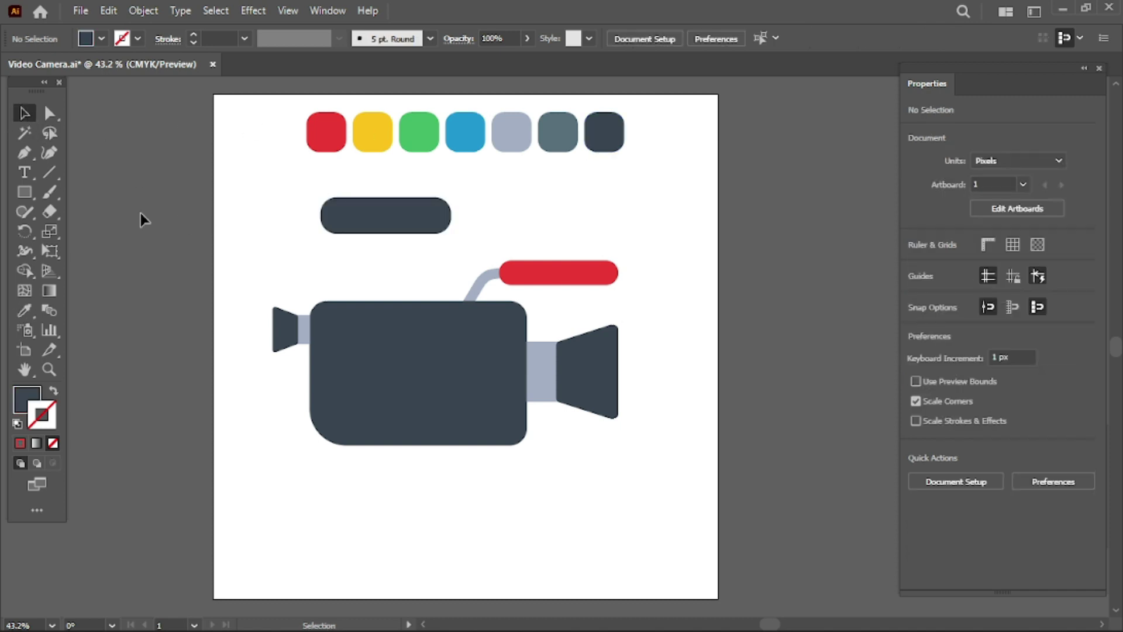
left_click(28, 193)
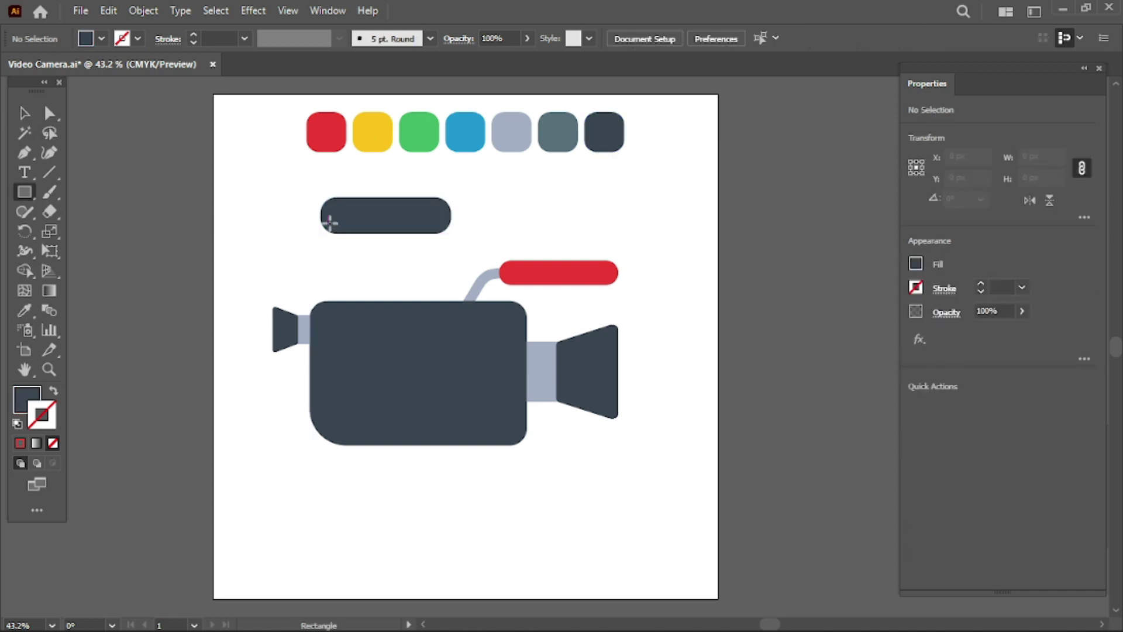
- Draw a 39 × 53 px leg under the bar's left end and copy it to the right end
left_click_drag(322, 226, 347, 255)
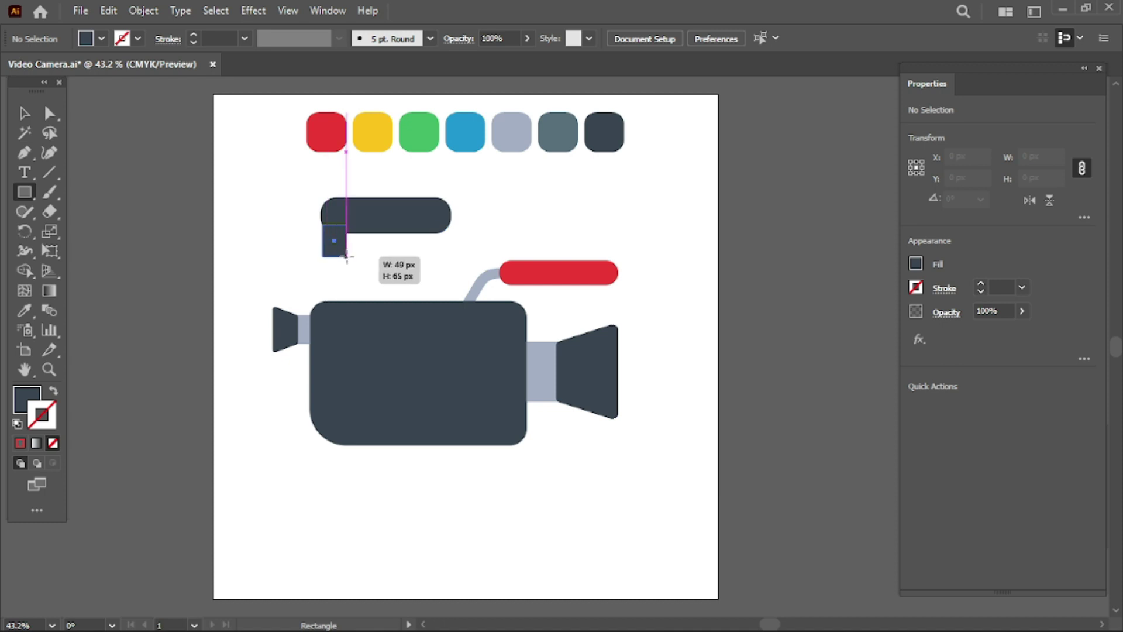
left_click_drag(346, 255, 341, 251)
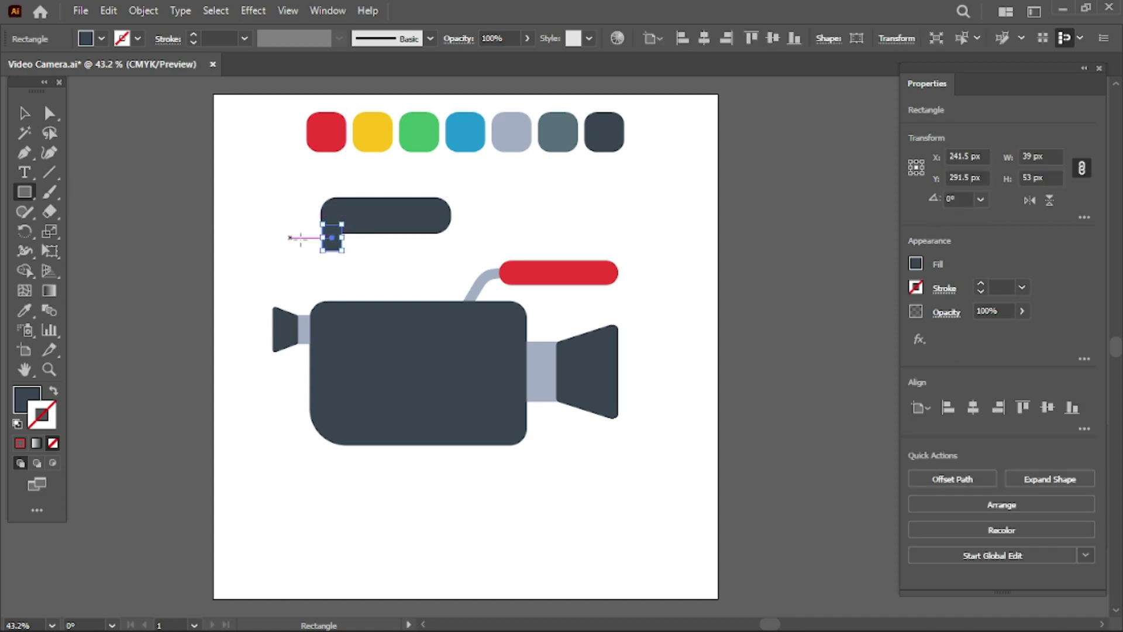
left_click(24, 114)
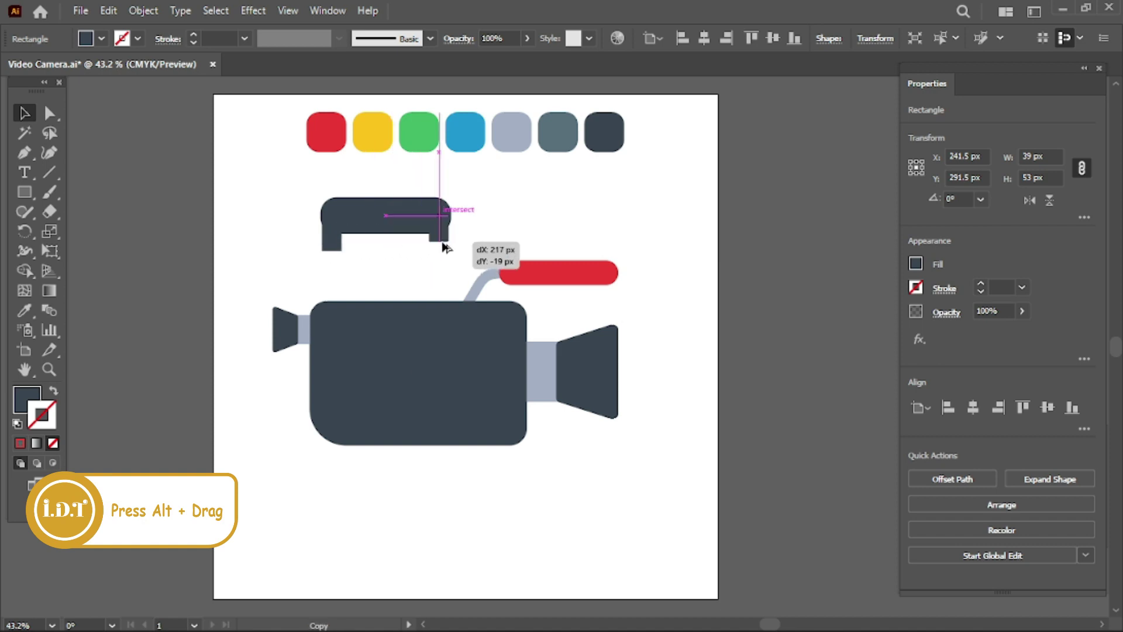
left_click_drag(420, 251, 445, 243)
left_click(408, 269)
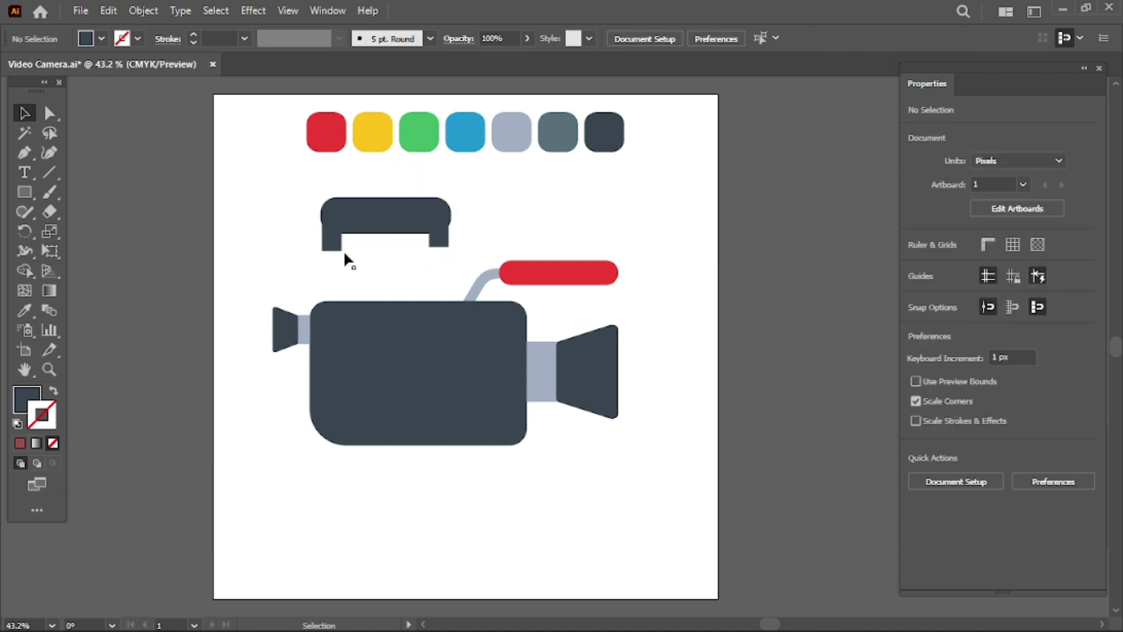
left_click_drag(339, 248, 334, 240)
- Group the two legs and nudge them up and right into place
left_click(349, 258)
left_click(440, 241, "shift")
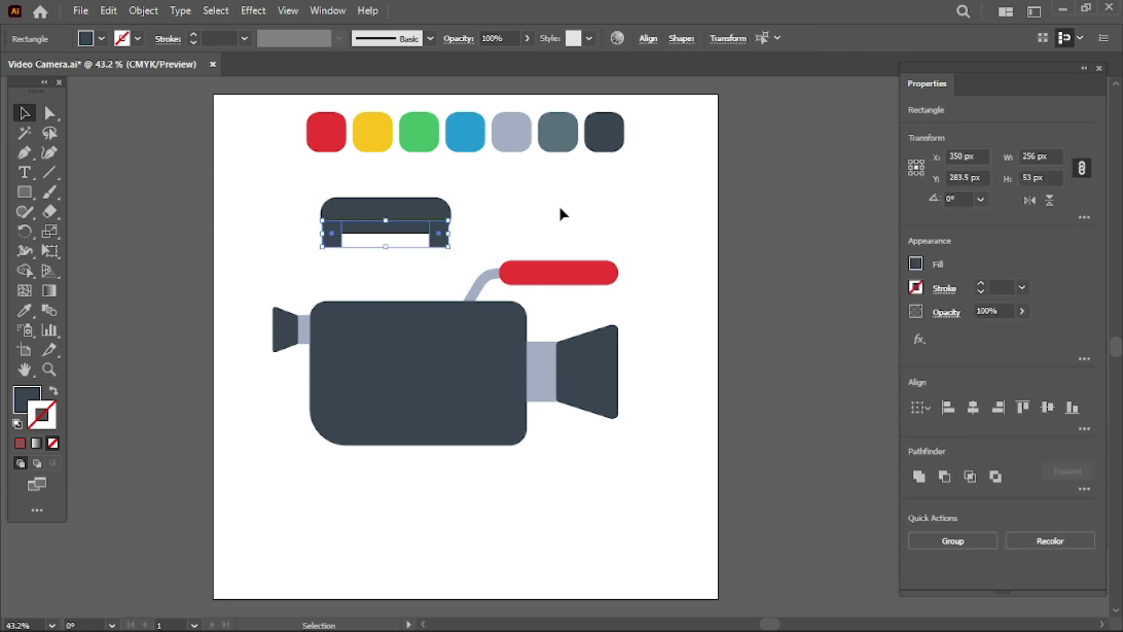
right_click(437, 249)
left_click(479, 386)
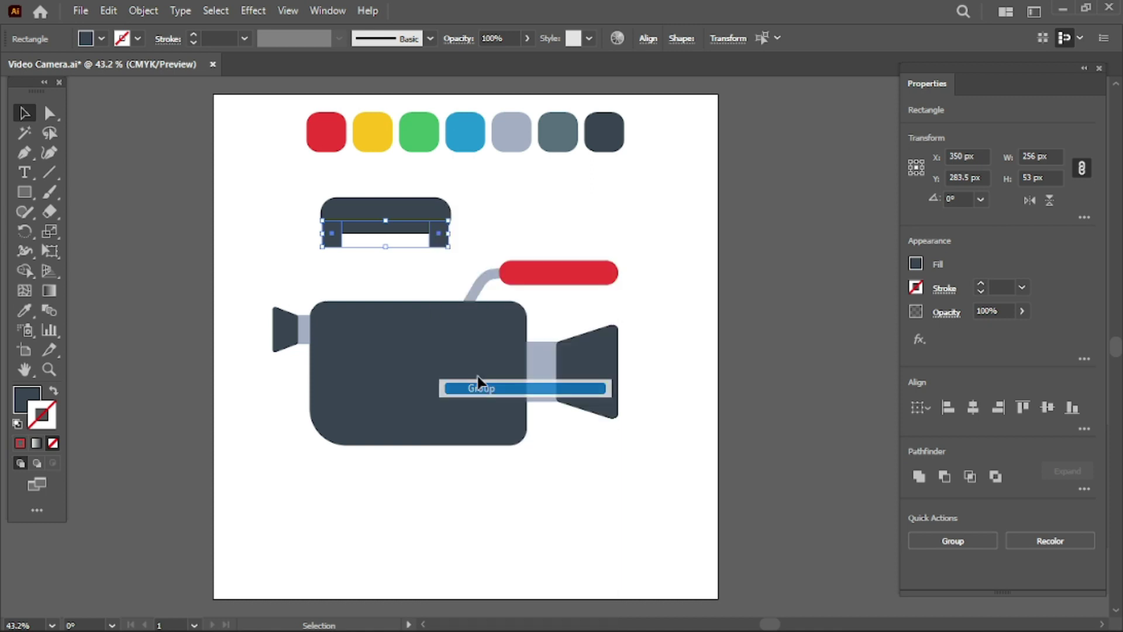
key("Up")
key("Up")
key("Up")
key("Up")
key("Up")
key("Up")
key("Up")
key("Right")
- Set the dark bar on the legs and move the whole handle onto the camera body
left_click(521, 240)
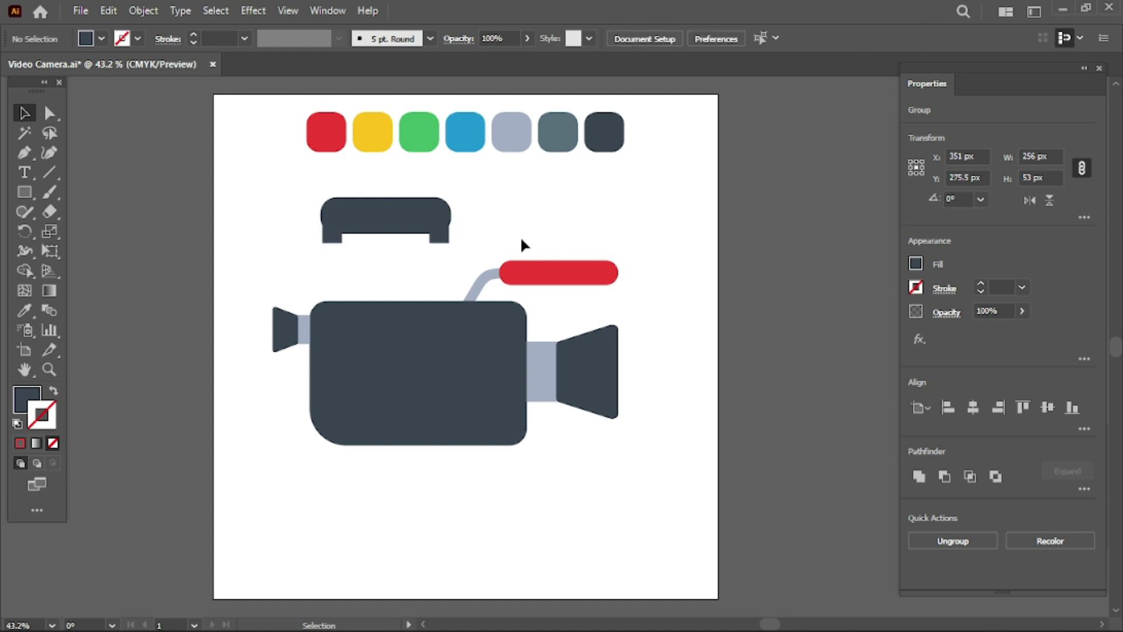
left_click_drag(390, 227, 386, 235)
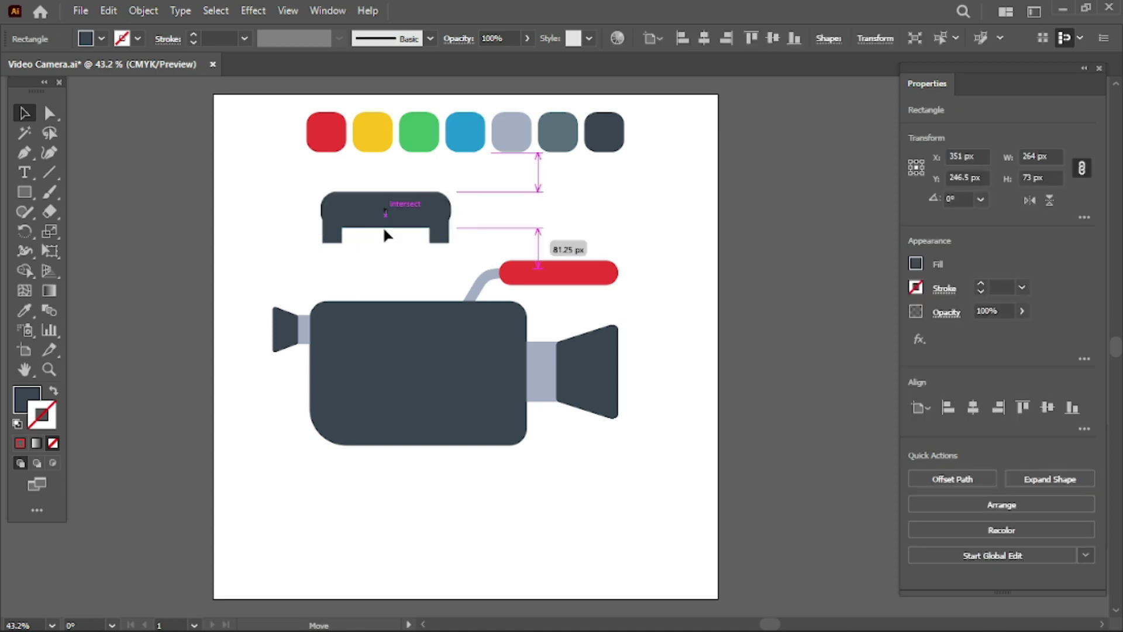
left_click(405, 285)
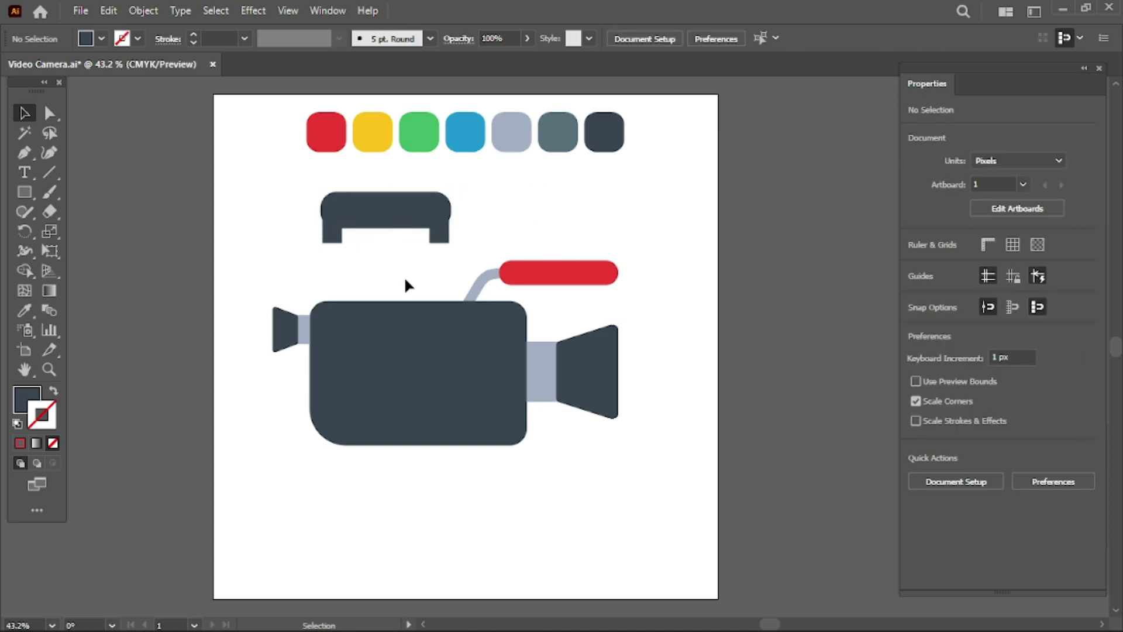
mouse_move(372, 238)
left_mouse_down()
mouse_move(409, 218)
mouse_move(420, 276)
left_mouse_up()
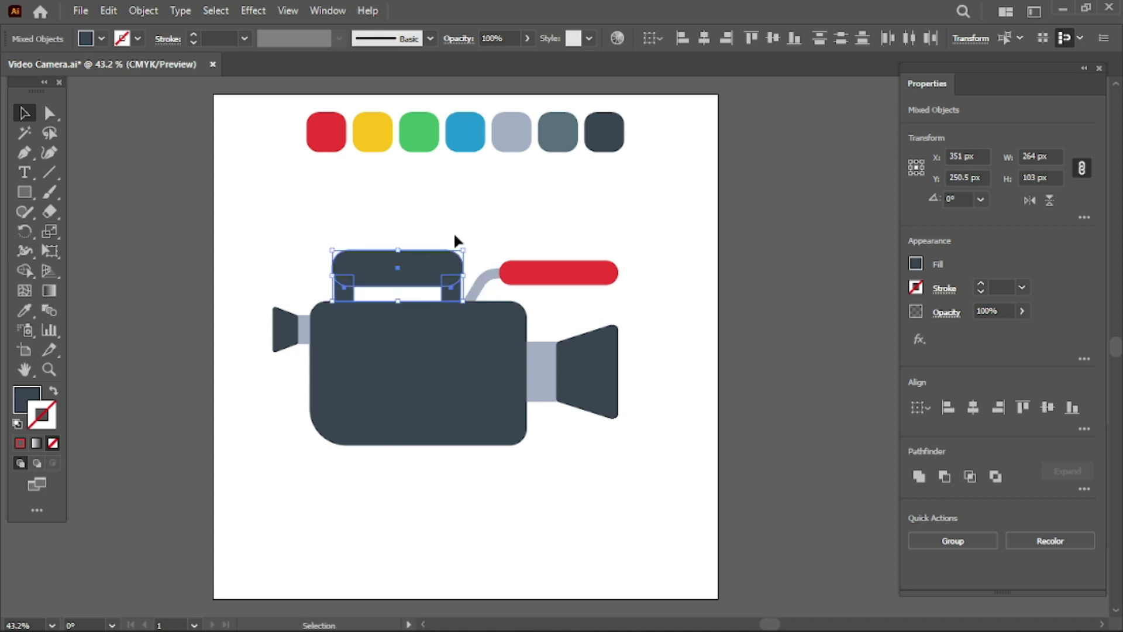
left_click(465, 216)
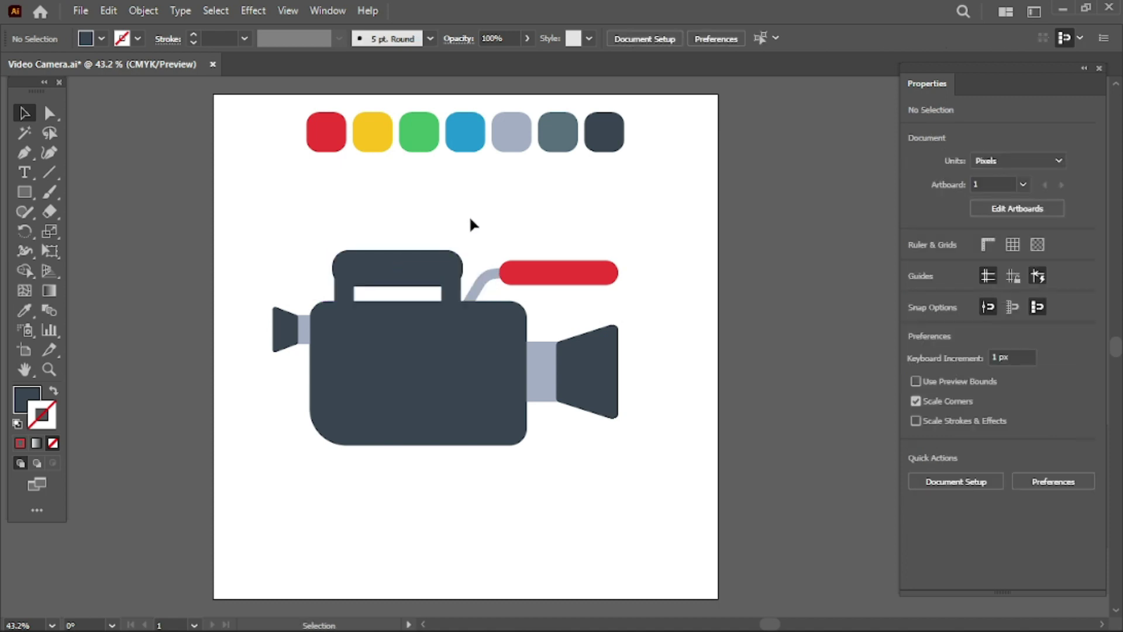
- Move the handle back off the camera body and lift its rounded top above the legs
mouse_move(314, 268)
left_mouse_down()
mouse_move(468, 292)
mouse_move(416, 216)
left_mouse_up()
left_click(579, 215)
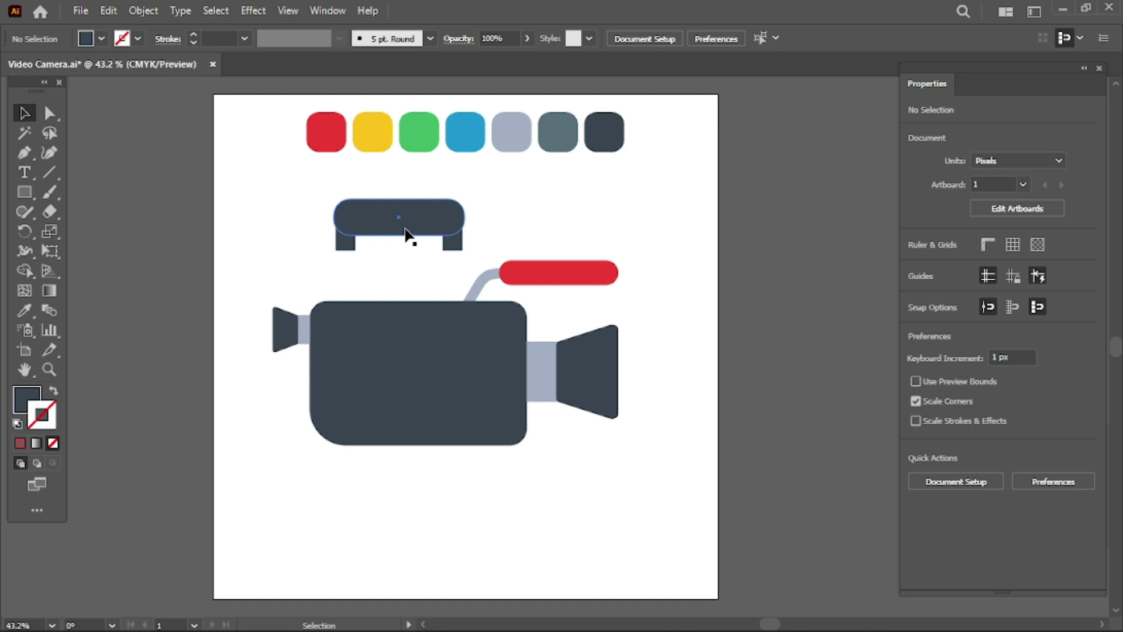
left_click_drag(407, 235, 408, 205)
- Draw a wide rectangle across the middle of the rounded handle top
left_click(31, 193)
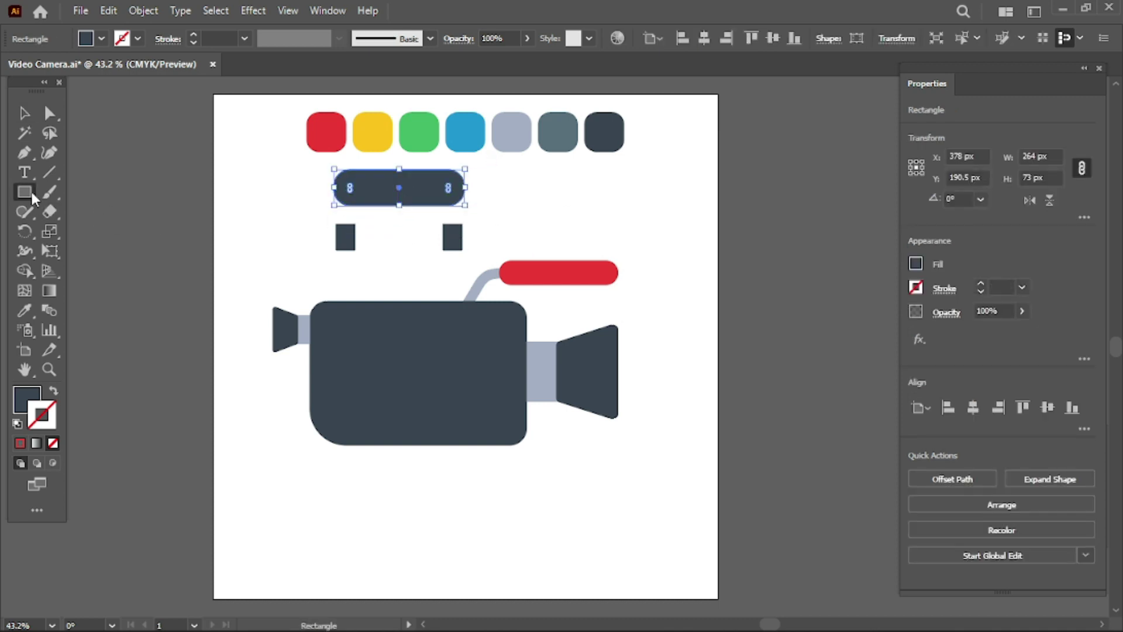
left_click(285, 191)
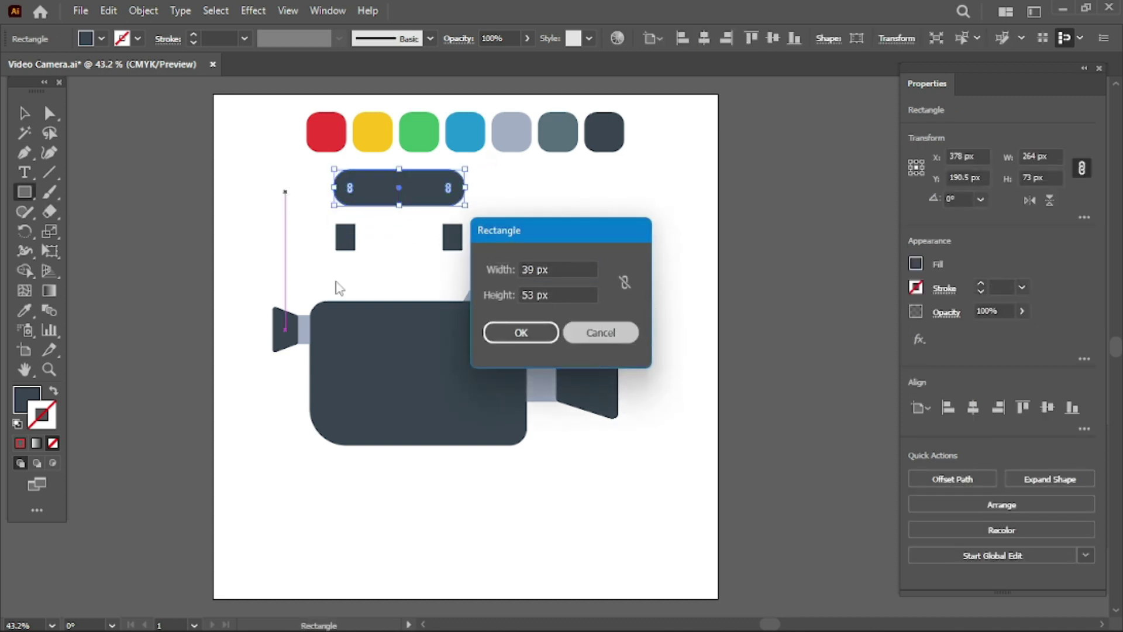
key("Escape")
left_click_drag(298, 194, 499, 217)
left_click(24, 112)
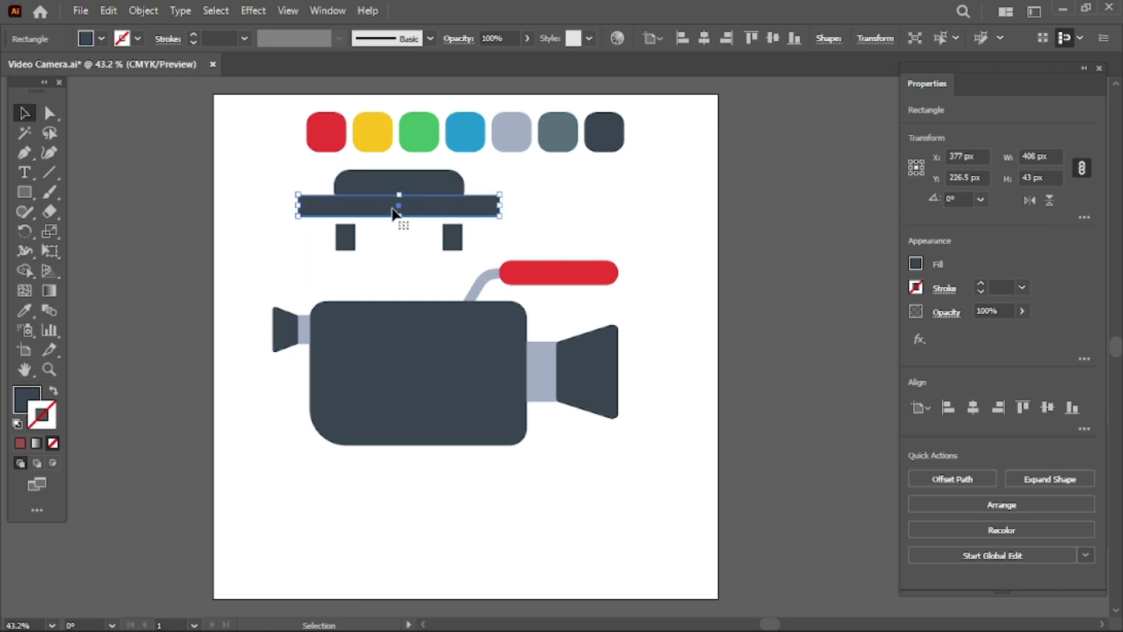
left_click_drag(381, 211, 383, 201)
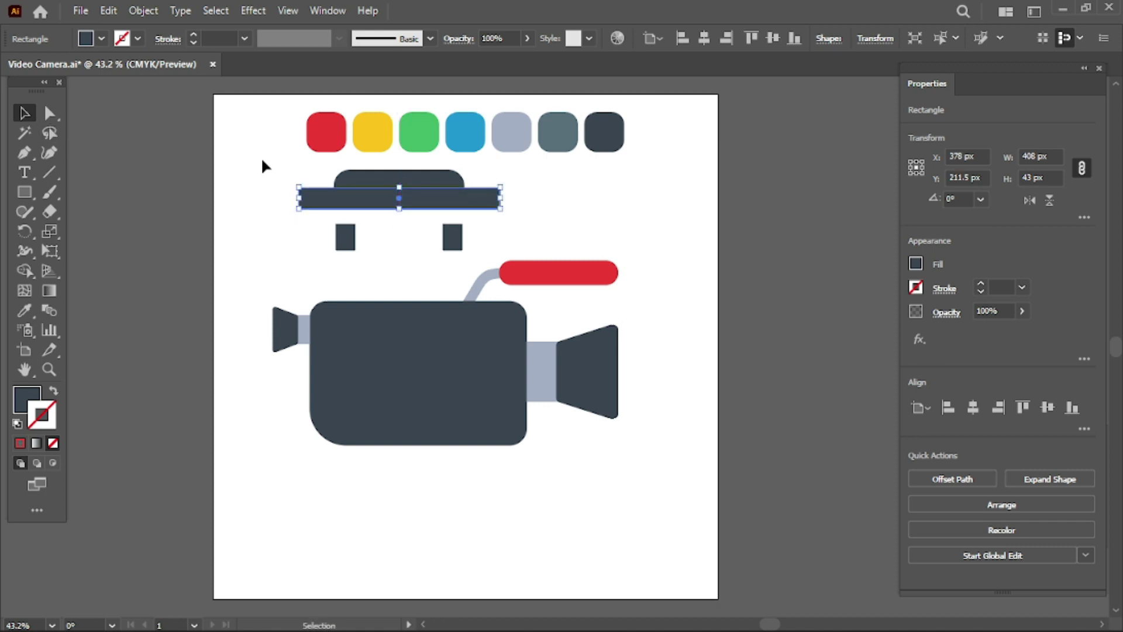
- Shape Builder away the rounded top's lower half and the leftover strip
left_click_drag(309, 164, 502, 208)
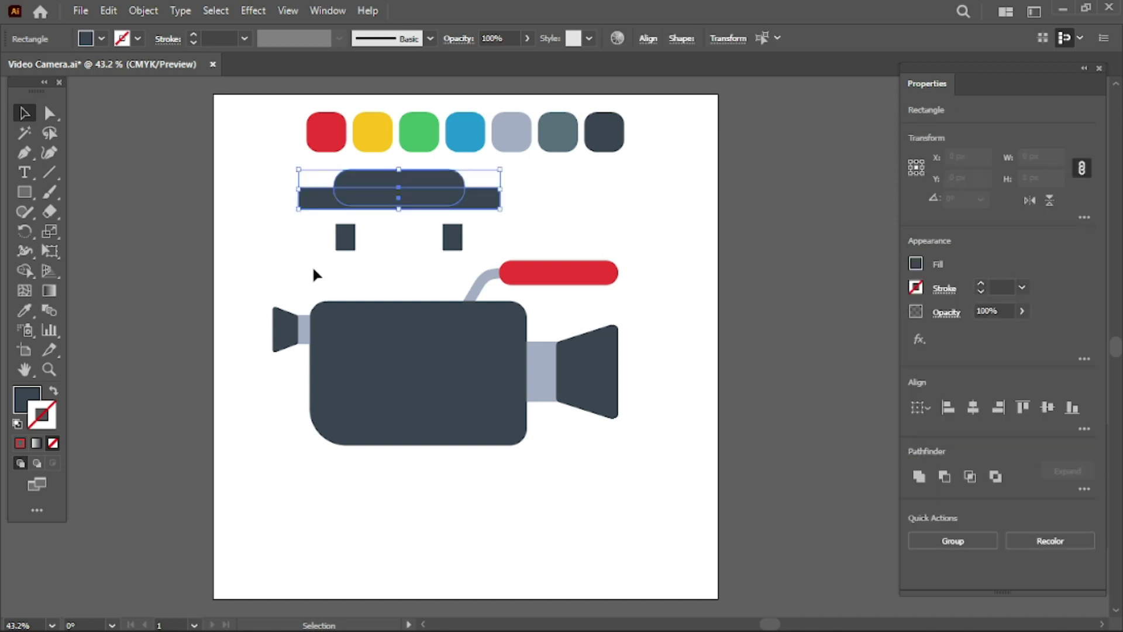
left_click(24, 270)
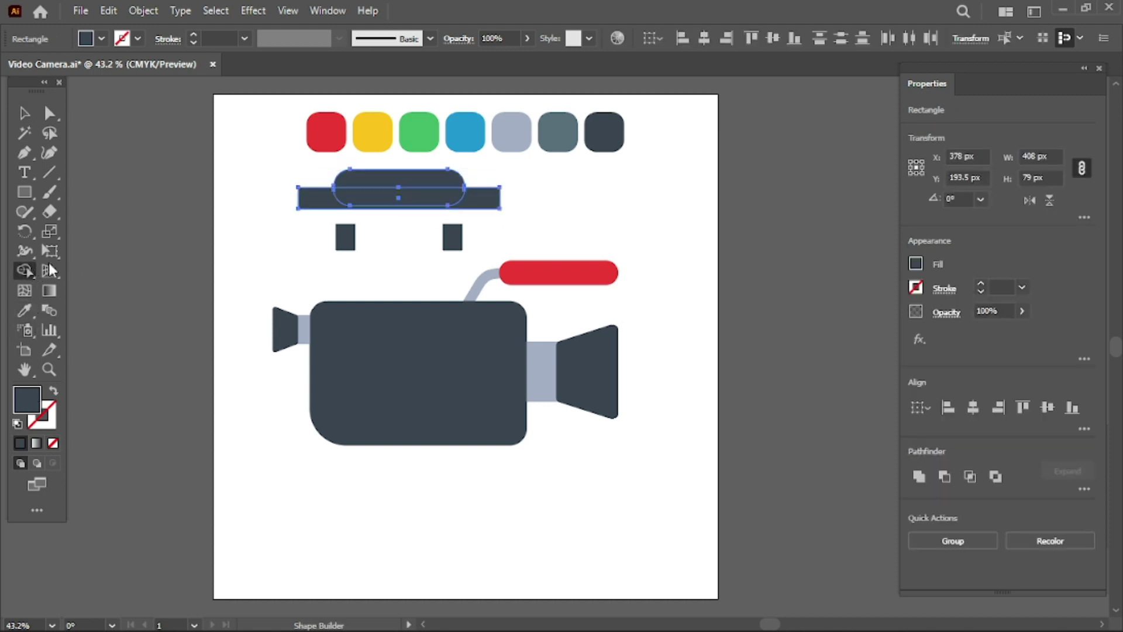
left_click(416, 206, "alt")
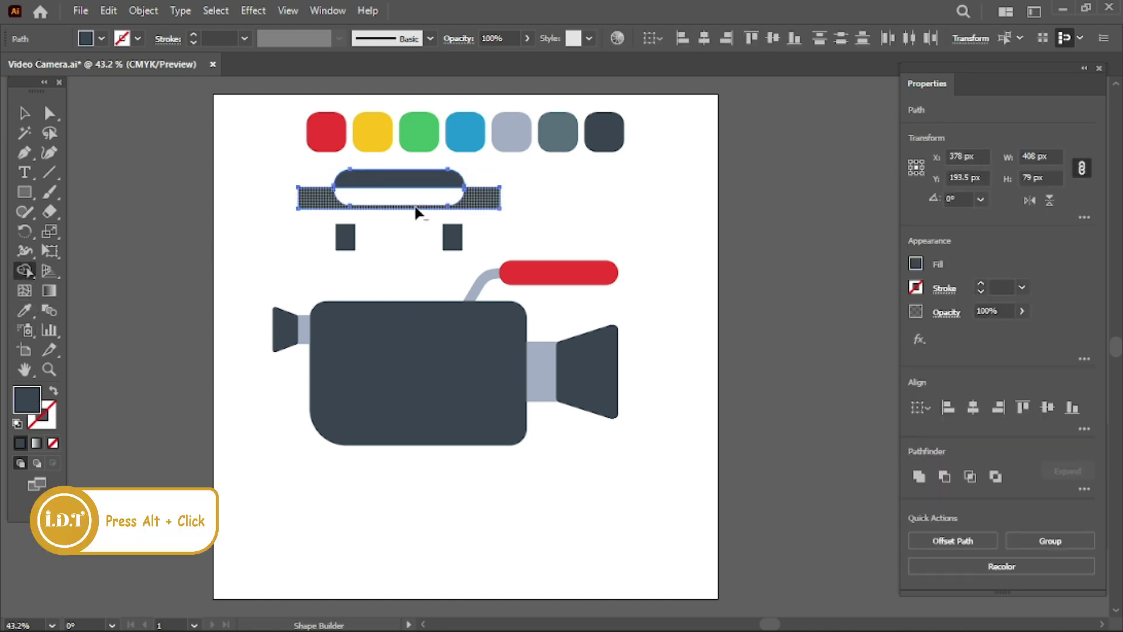
left_click(319, 206, "alt")
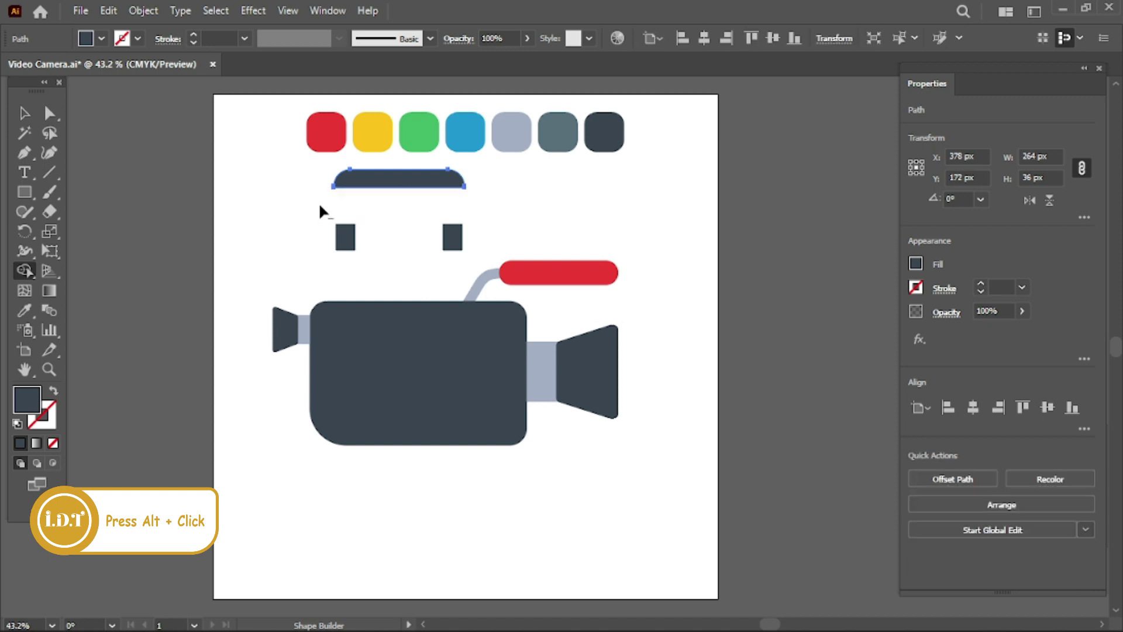
- Seat the flat-bottomed 264 × 36 px handle top onto the two legs
left_click(24, 113)
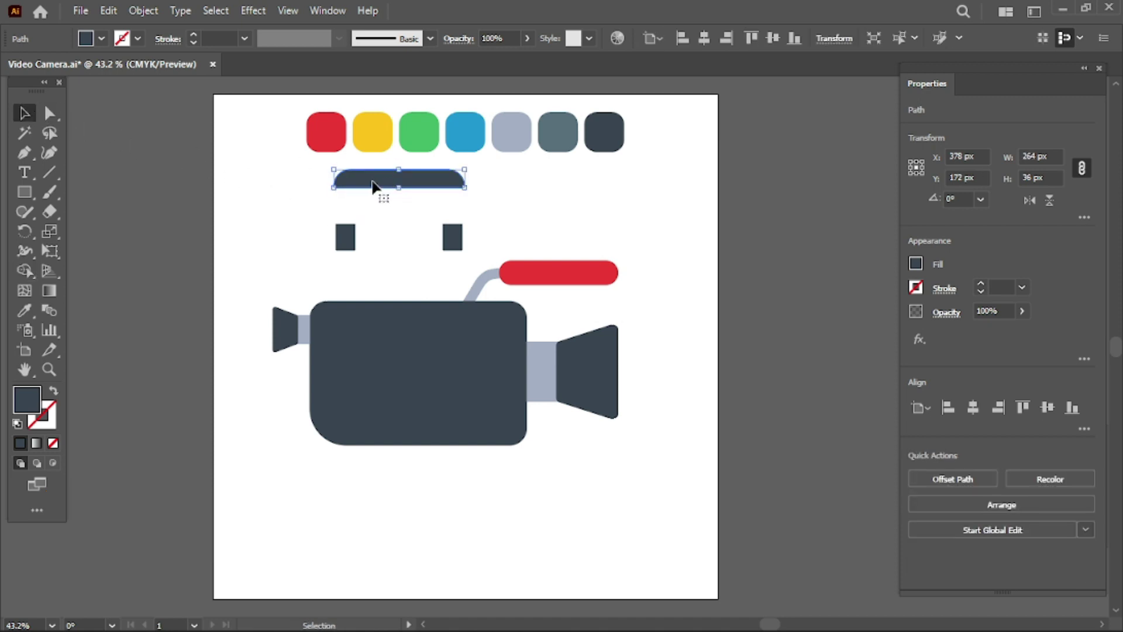
left_click_drag(372, 186, 372, 221)
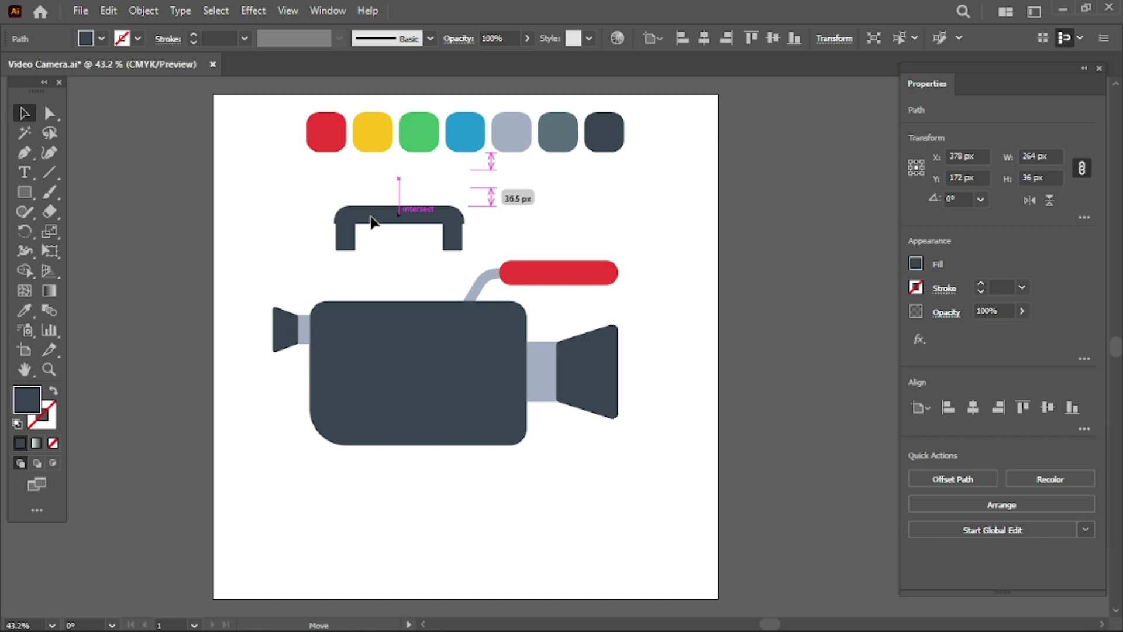
left_click(384, 263)
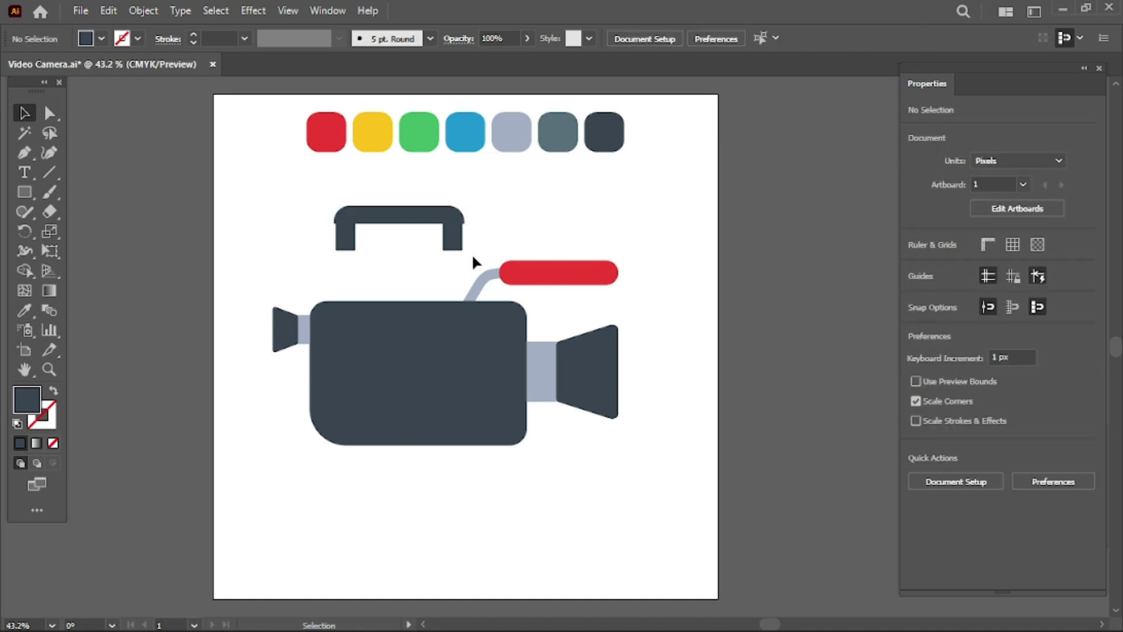
left_click(458, 245)
- Shorten the handle legs to 26 px and move the handle onto the camera body
left_click_drag(400, 250, 400, 237)
left_click(405, 276)
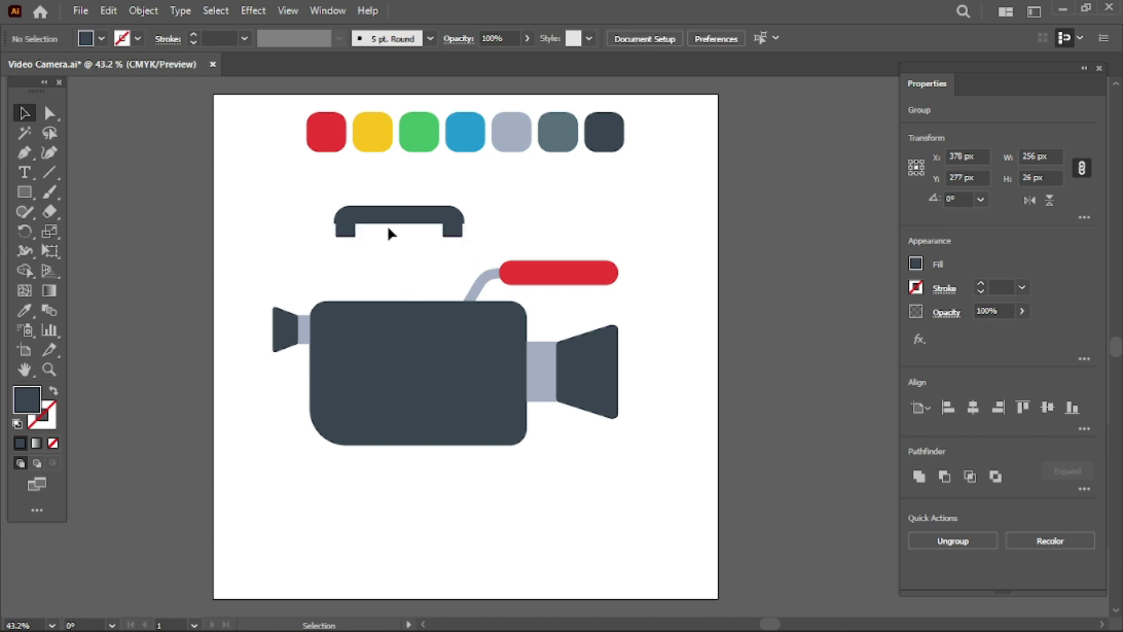
left_click_drag(302, 201, 475, 242)
left_click_drag(410, 221, 402, 289)
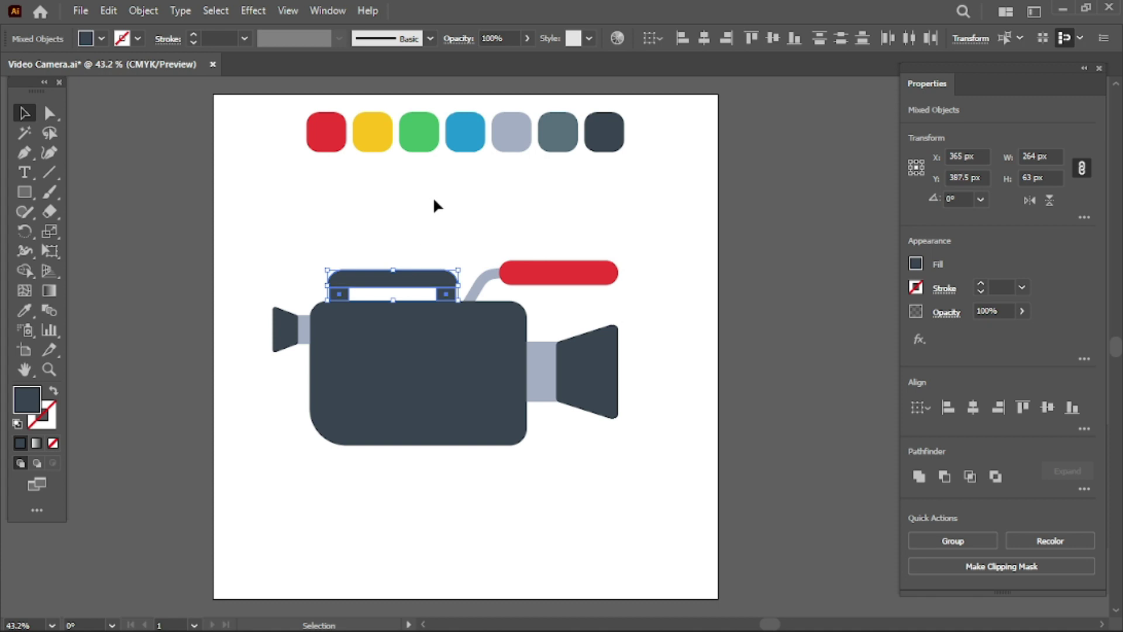
left_click(434, 200)
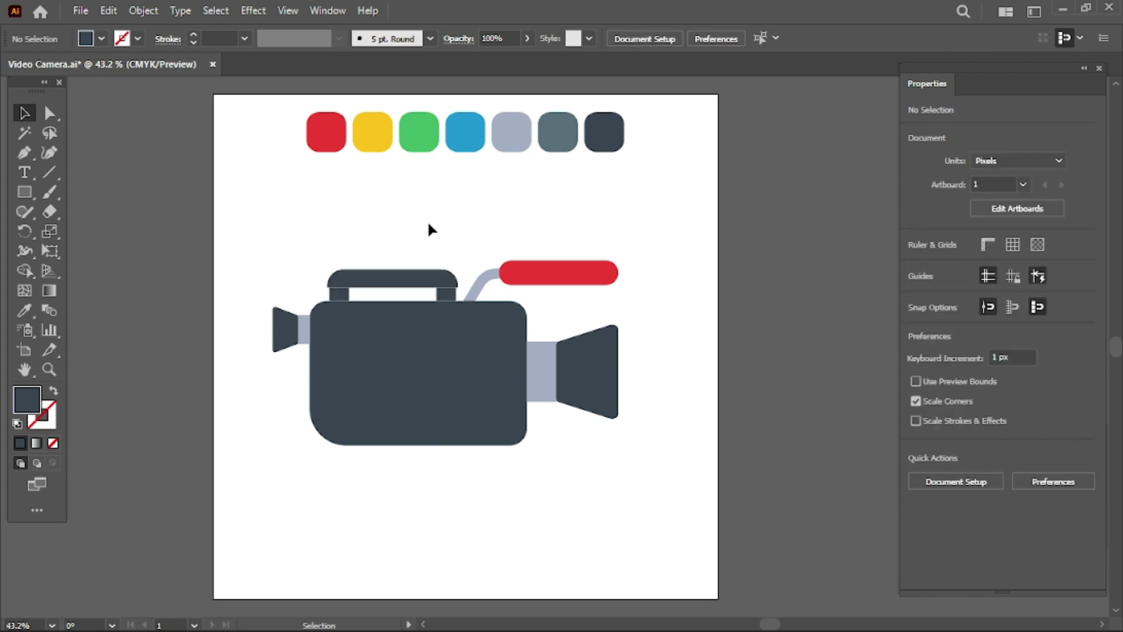
- Group the handle bar and legs and narrow the group to 250 px wide
left_click(450, 278)
left_click_drag(312, 264, 450, 291)
left_click(478, 229)
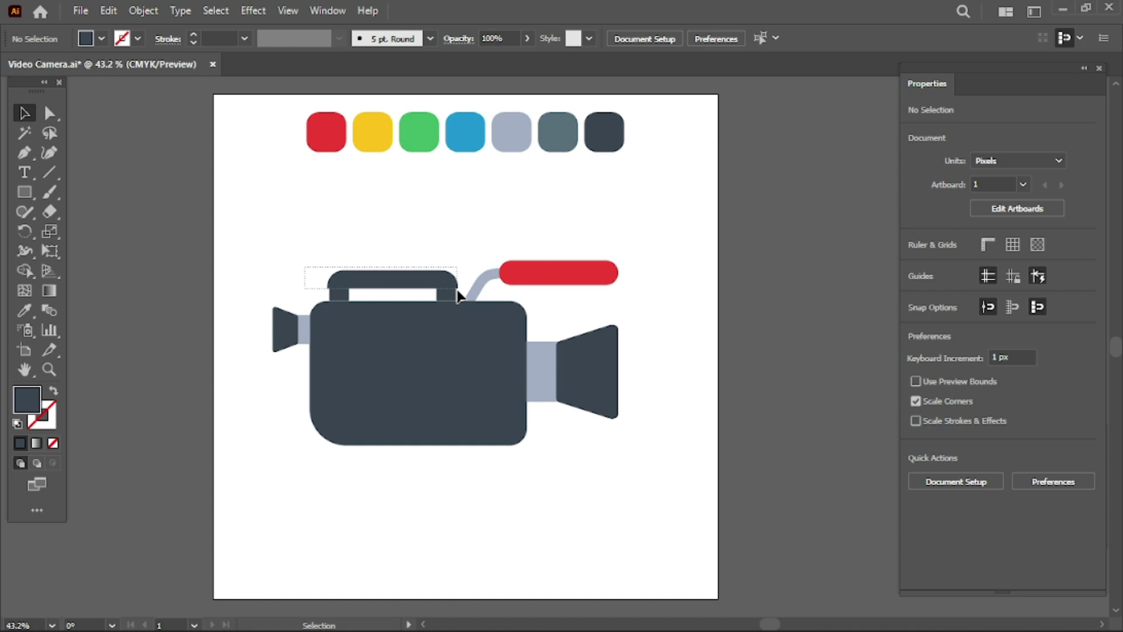
left_click_drag(306, 270, 462, 299)
right_click(427, 282)
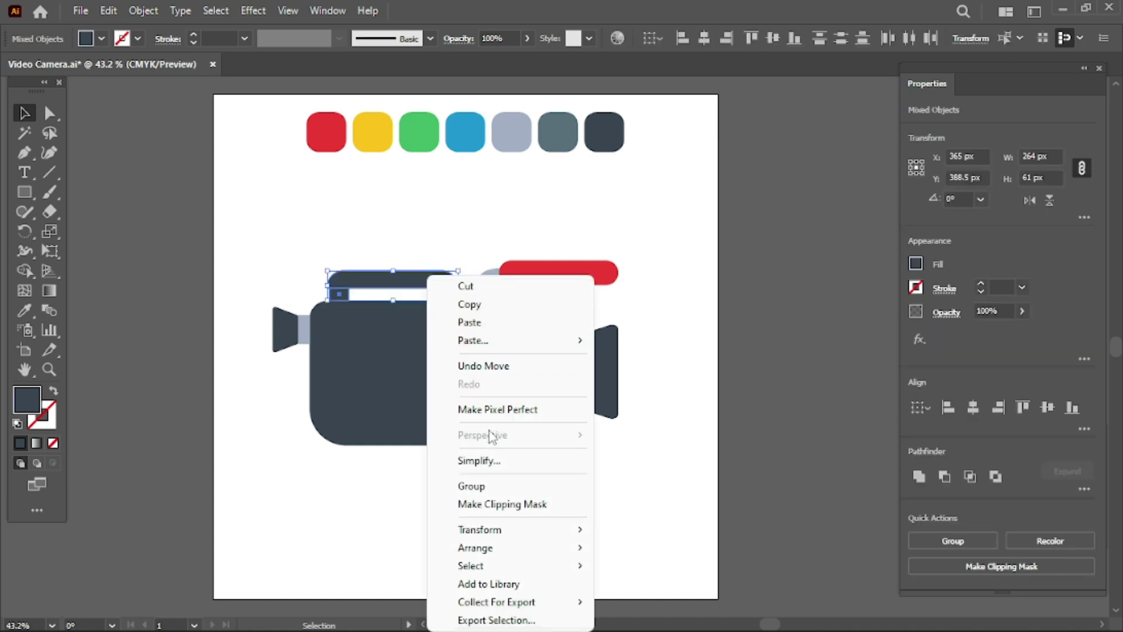
left_click(468, 485)
left_click_drag(458, 285, 451, 285)
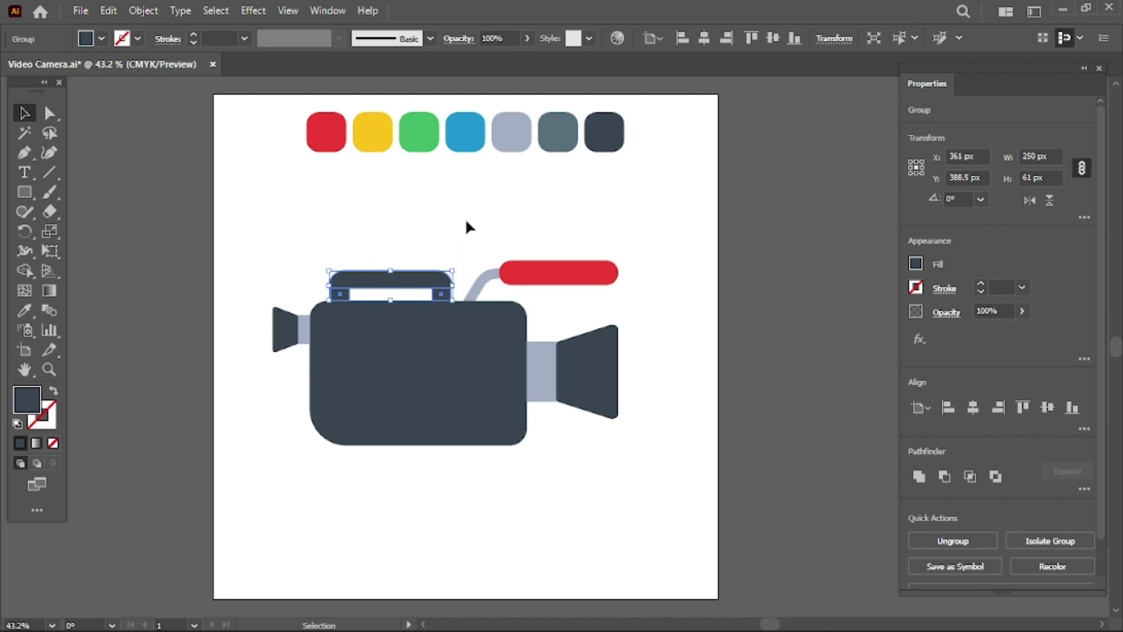
left_click(466, 221)
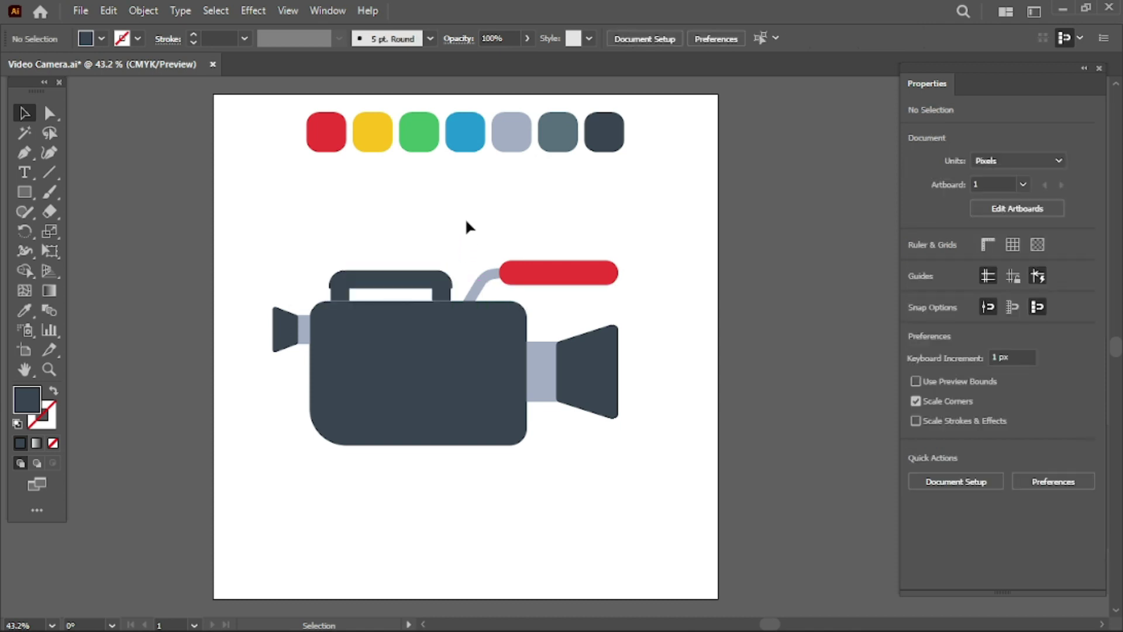
- Draw a tall rounded bar over the lens front edge and fill it with palette red
scroll(466, 221, "down", 1)
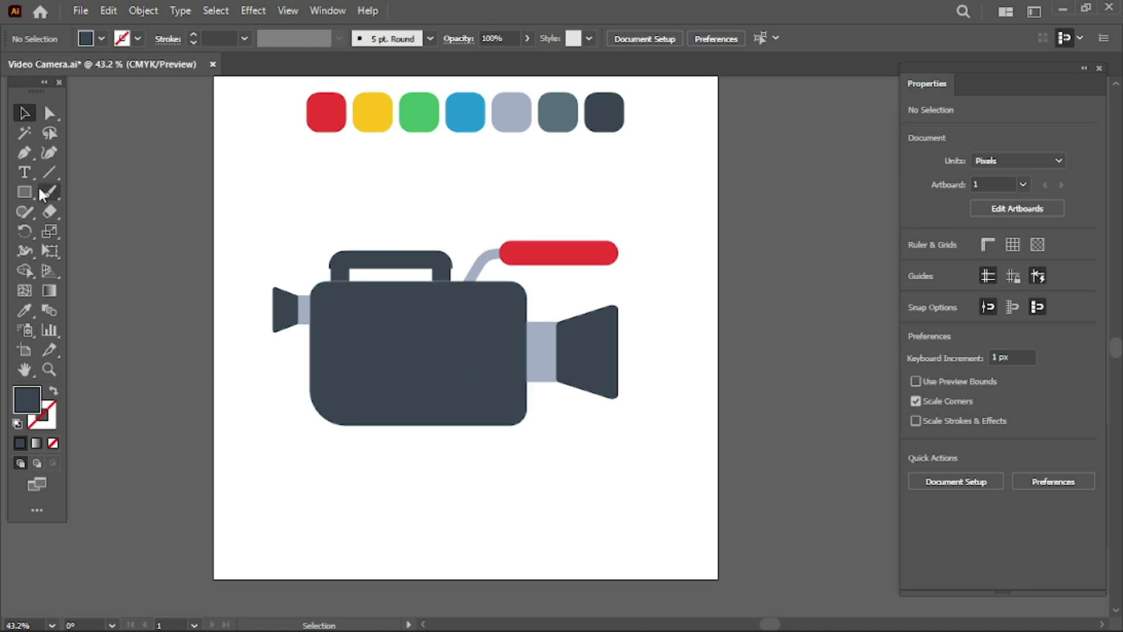
left_click_drag(27, 191, 82, 212)
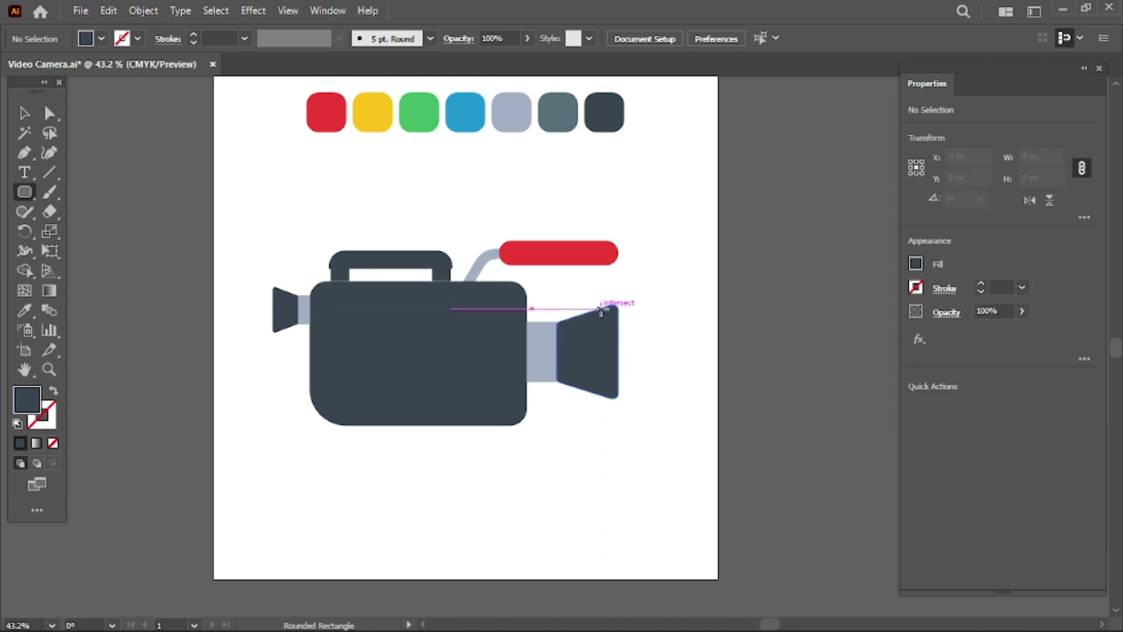
left_click_drag(607, 300, 619, 403)
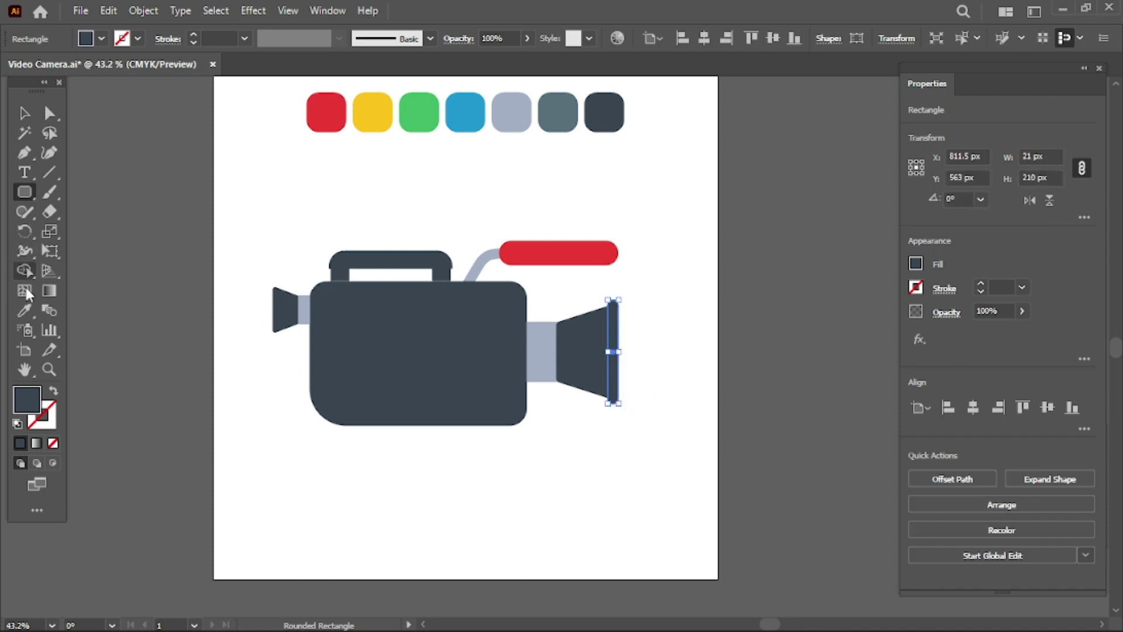
left_click(27, 311)
left_click(326, 111)
left_click(23, 114)
- Set the red rim to 21 px wide and vertically centre it with the lens tube and cone
left_click(658, 205)
left_click(616, 366)
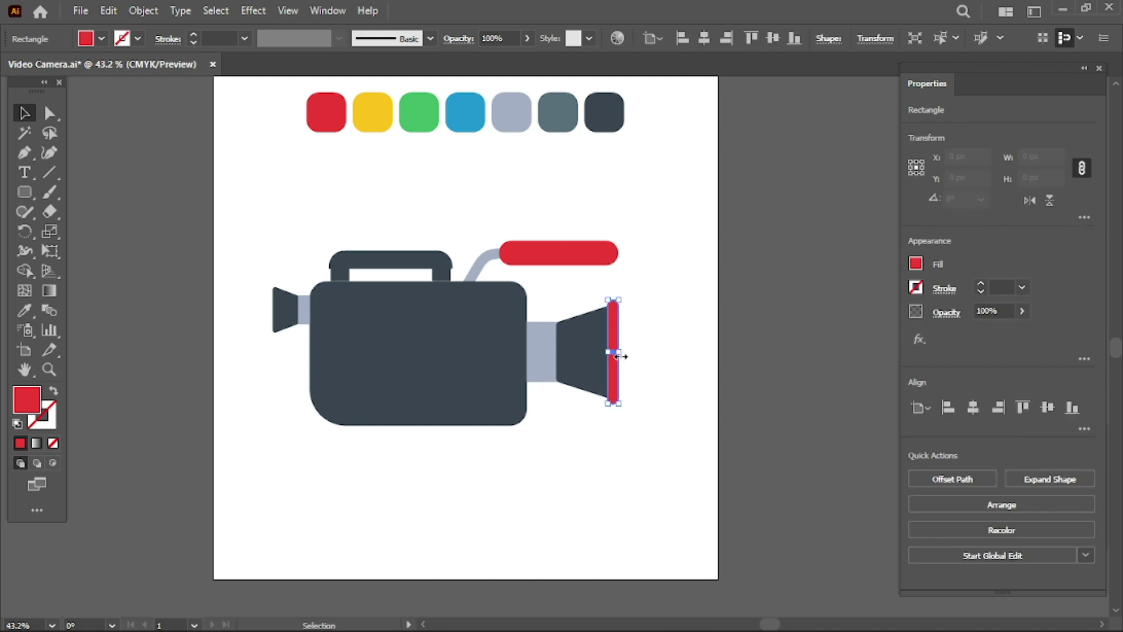
left_click_drag(620, 356, 624, 352)
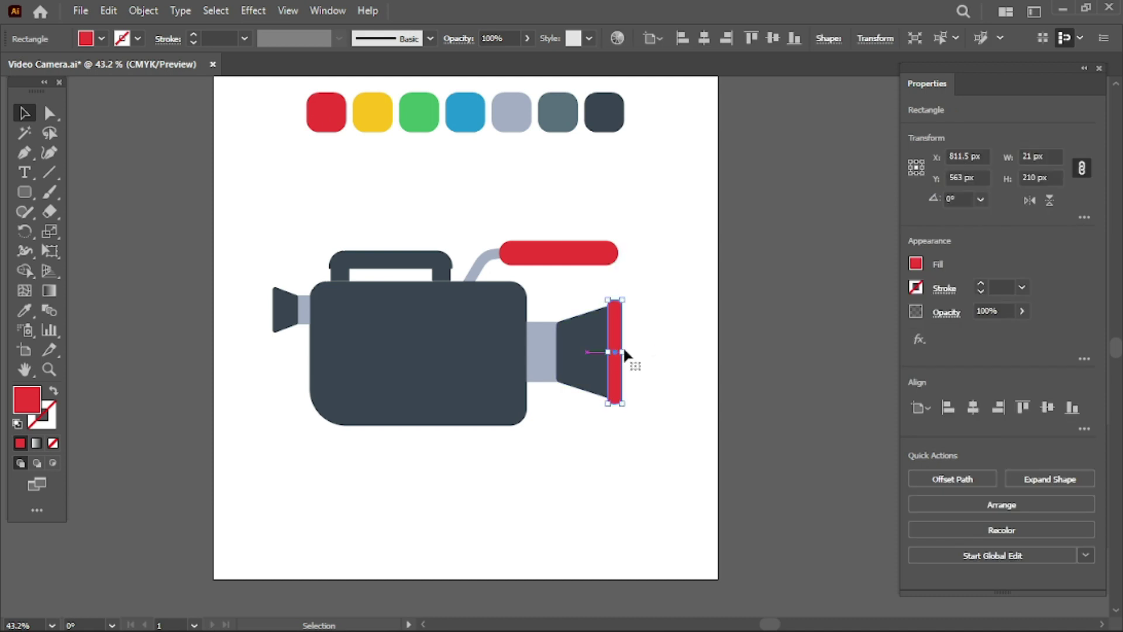
left_click(644, 341)
left_click_drag(647, 301, 544, 416)
left_click(1047, 409)
left_click(673, 440)
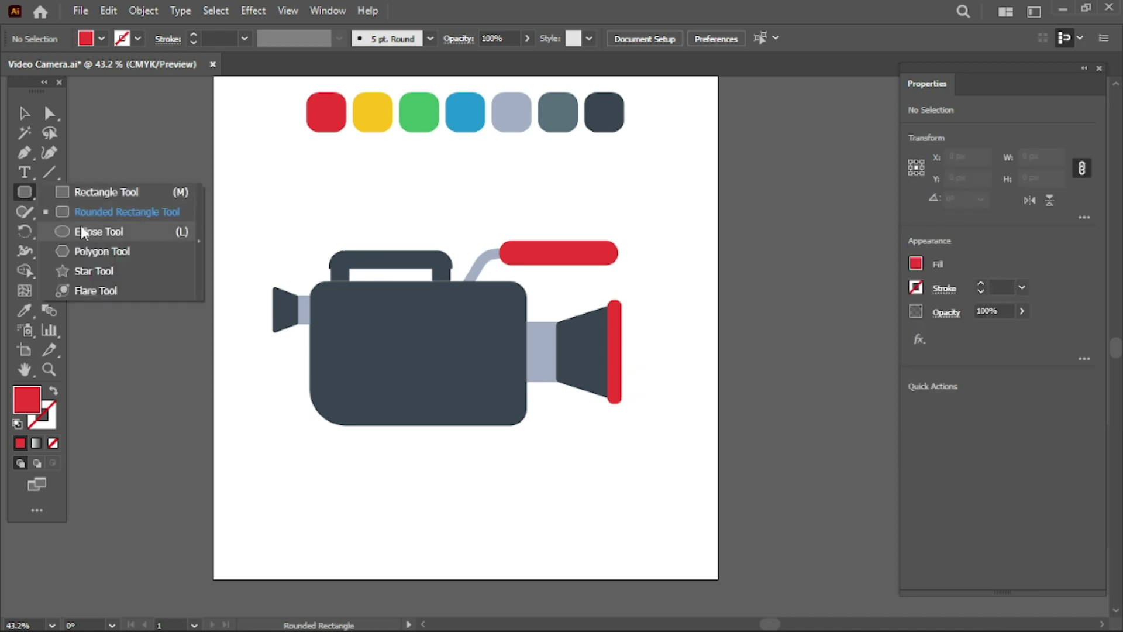
- Draw a small red circle and duplicate it into a row of four circles
left_click_drag(23, 190, 79, 228)
left_click_drag(273, 453, 290, 465)
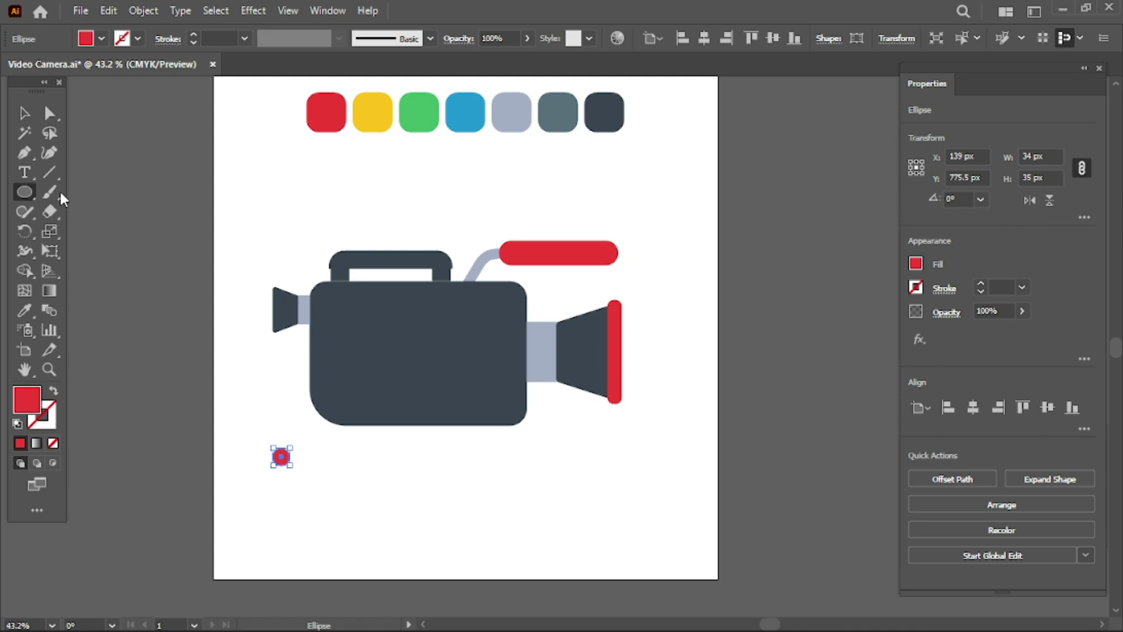
left_click(24, 112)
left_click_drag(281, 457, 311, 463)
key("shift+d")
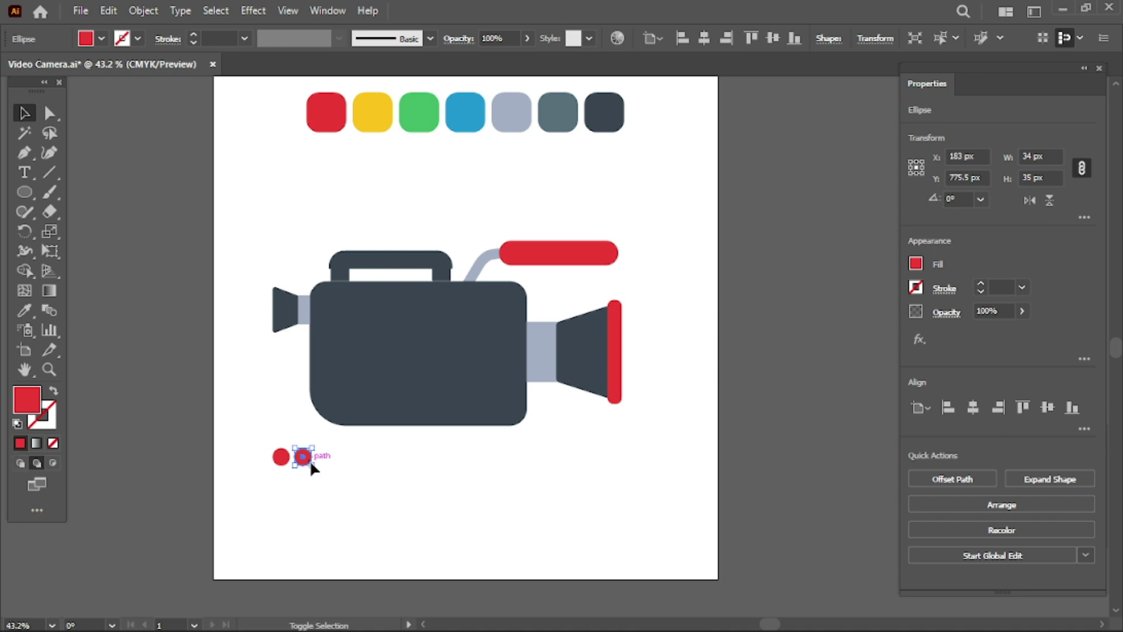
key("ctrl+d")
key("ctrl+d")
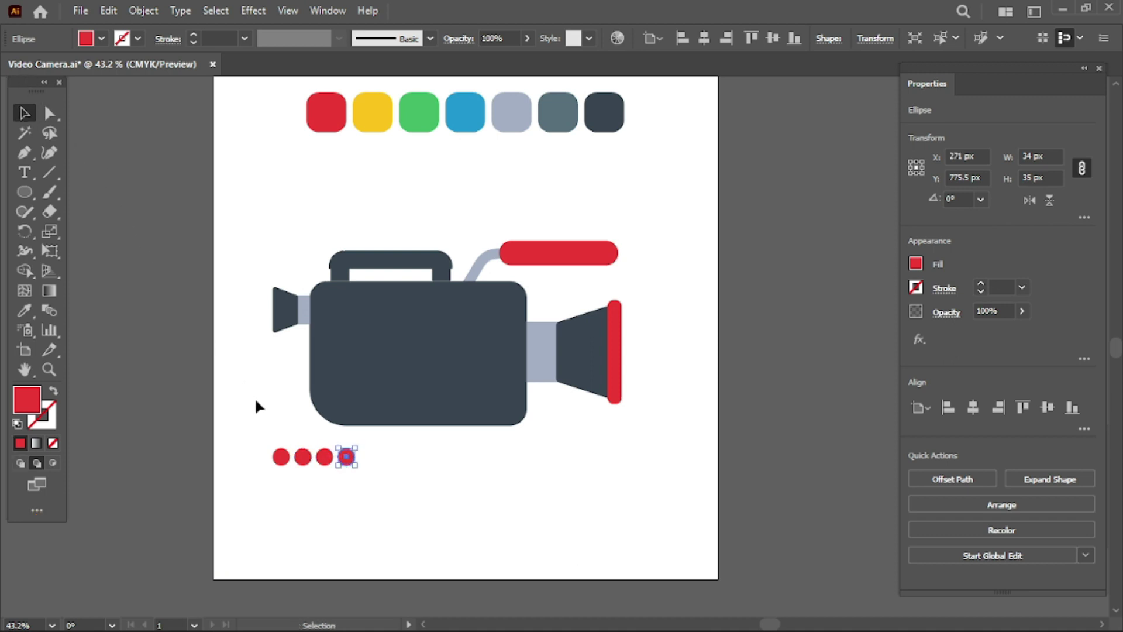
left_click(257, 412)
- Colour the second, third and fourth circles yellow, green and blue from the palette
left_click(282, 458)
left_click(304, 465)
left_click(24, 310)
left_click(369, 113)
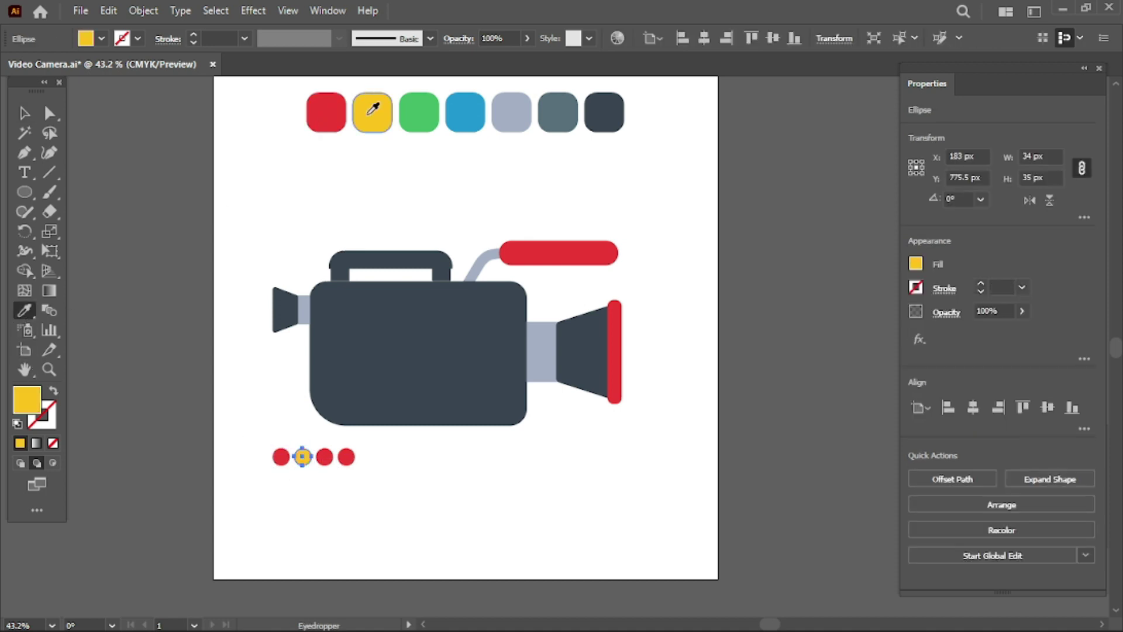
left_click(23, 113)
left_click(325, 456)
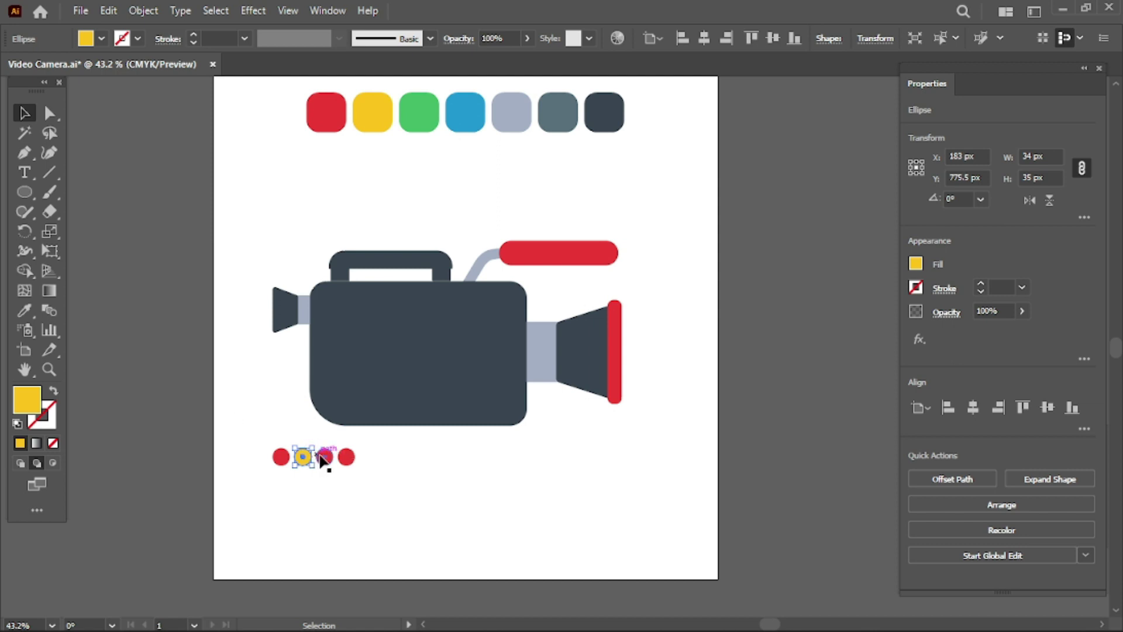
left_click(24, 310)
left_click(418, 112)
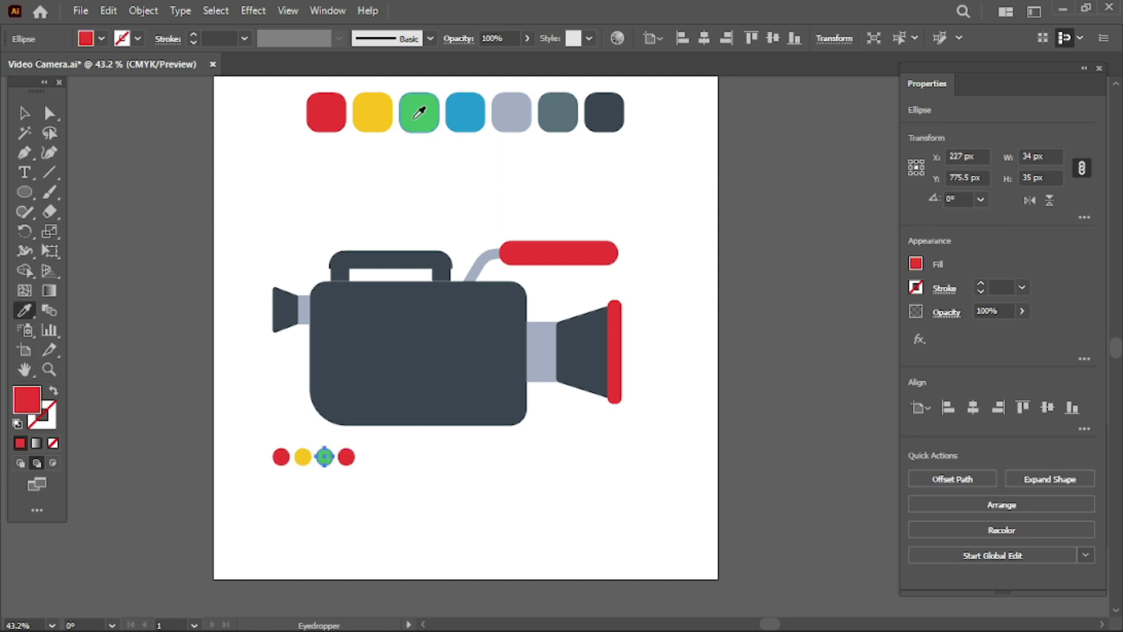
left_click(23, 112)
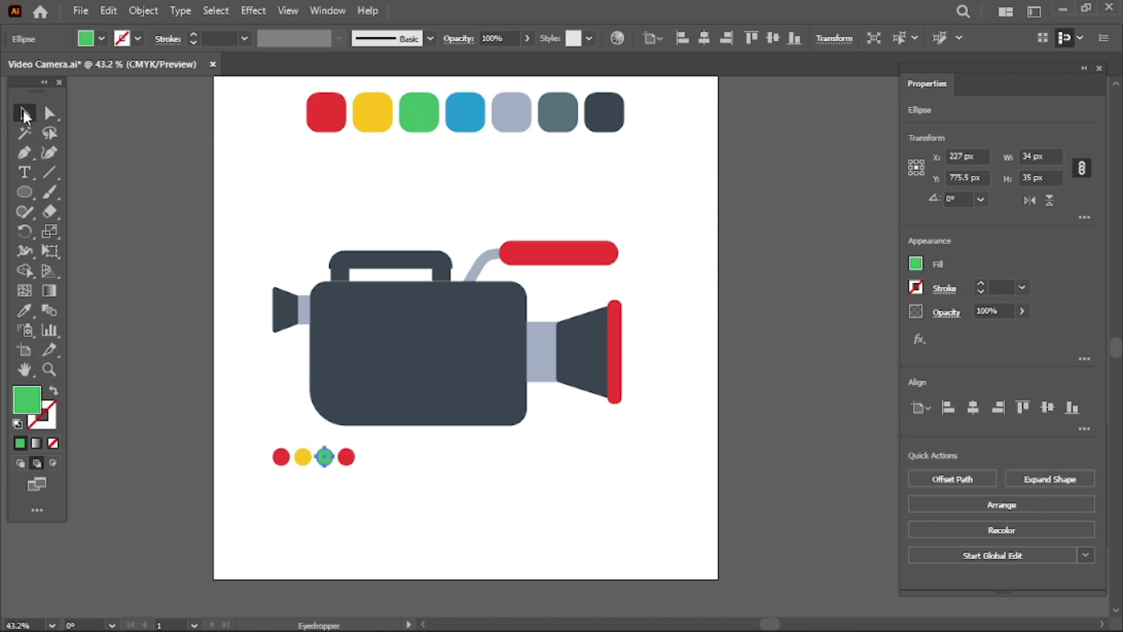
left_click(348, 458)
left_click(23, 310)
left_click(482, 115)
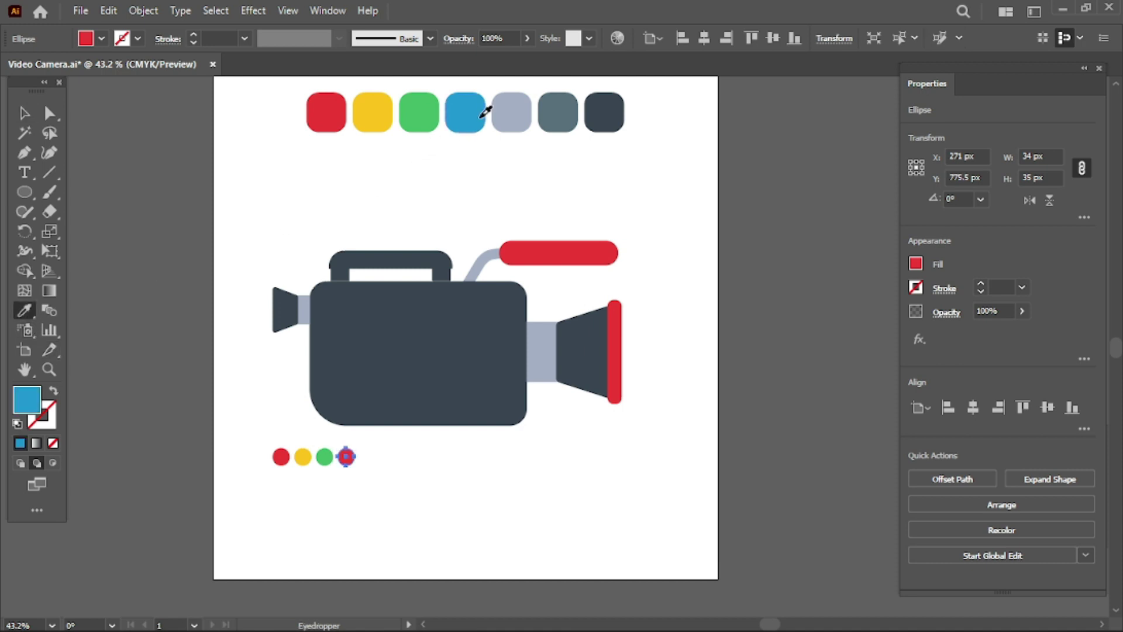
left_click(23, 113)
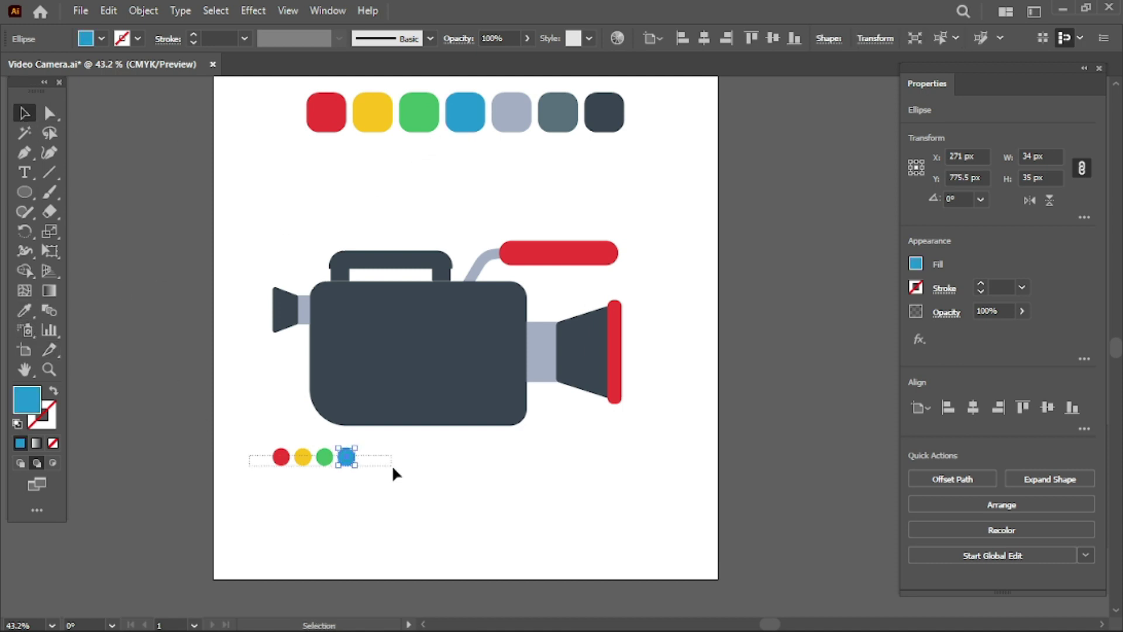
- Group the four coloured circles and place them on the body's lower left
left_click_drag(391, 465, 392, 465)
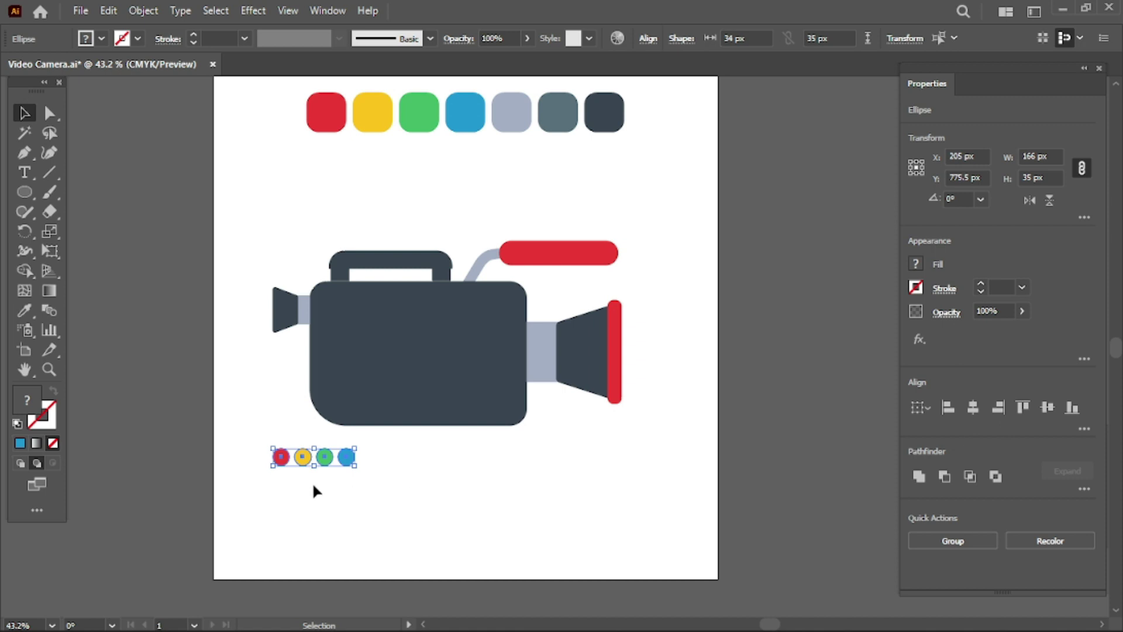
right_click(328, 467)
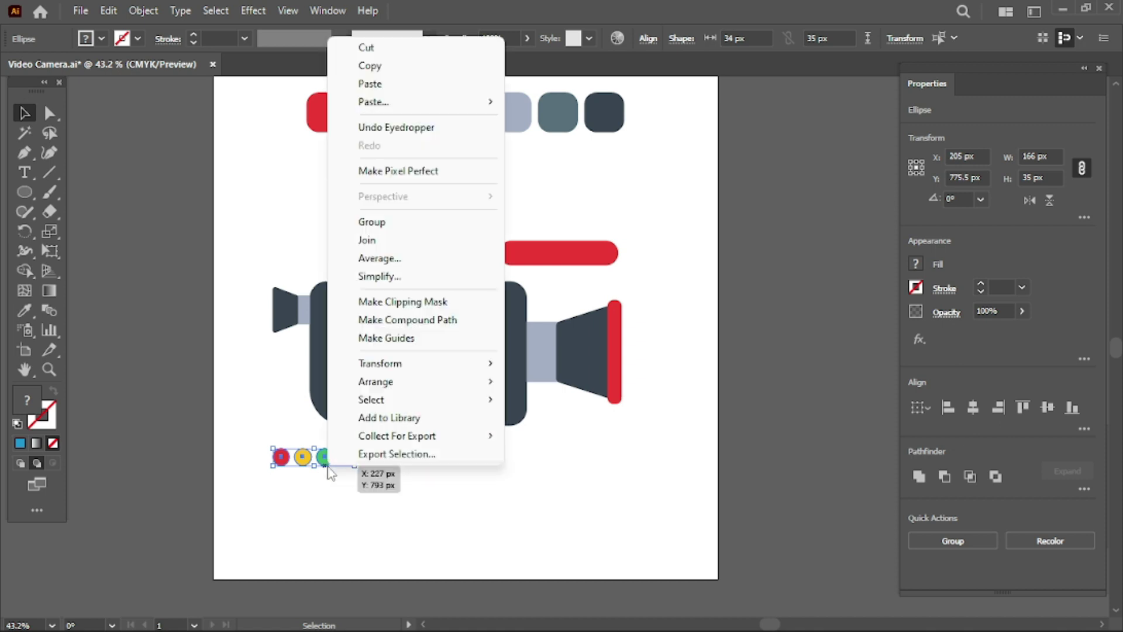
left_click(375, 222)
left_click_drag(303, 462, 363, 410)
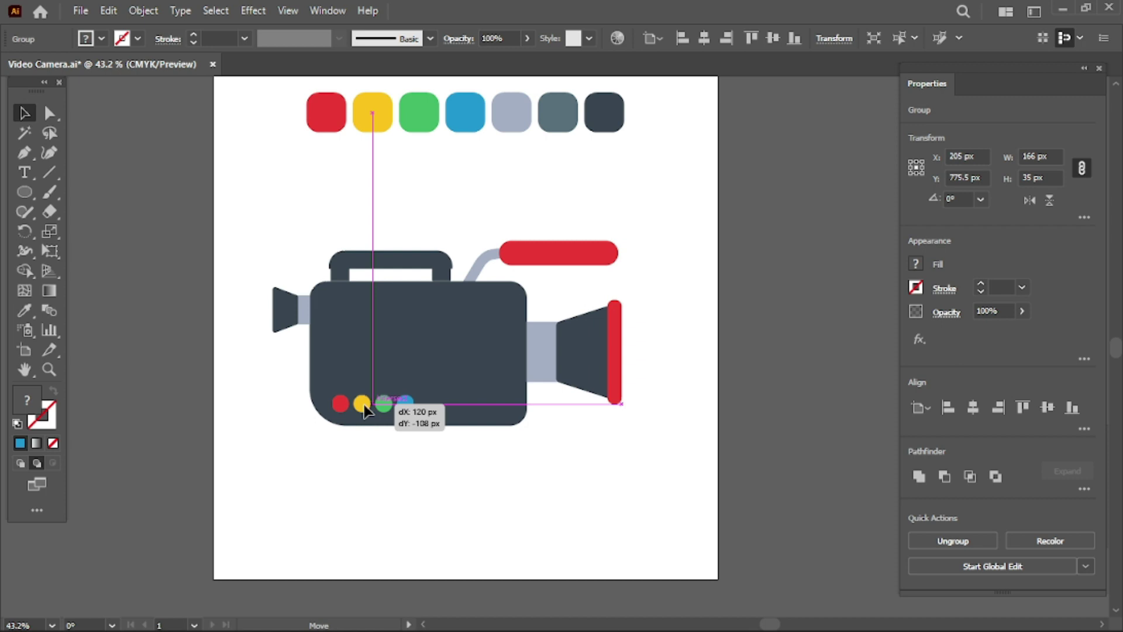
left_click_drag(364, 410, 364, 410)
left_click(385, 489)
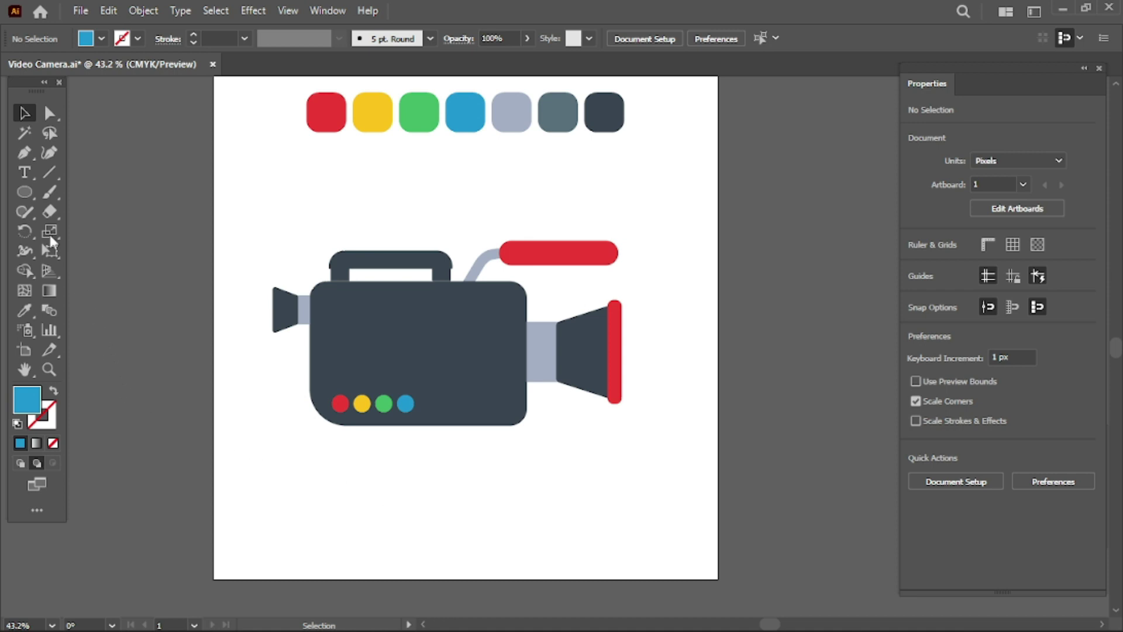
- Draw a thin blue rounded bar and duplicate it just below
left_click_drag(27, 195, 82, 219)
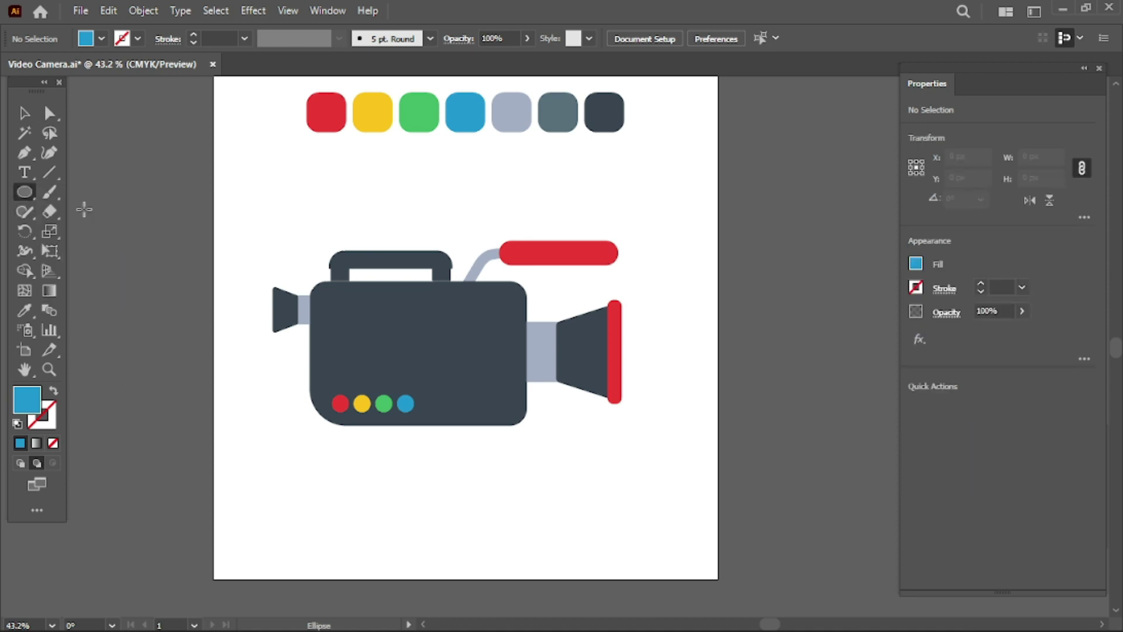
left_click_drag(409, 203, 426, 200)
left_click(27, 117)
mouse_move(377, 201)
left_mouse_down("alt")
mouse_move(377, 227)
mouse_move(377, 210)
left_mouse_up("alt")
left_click(320, 206)
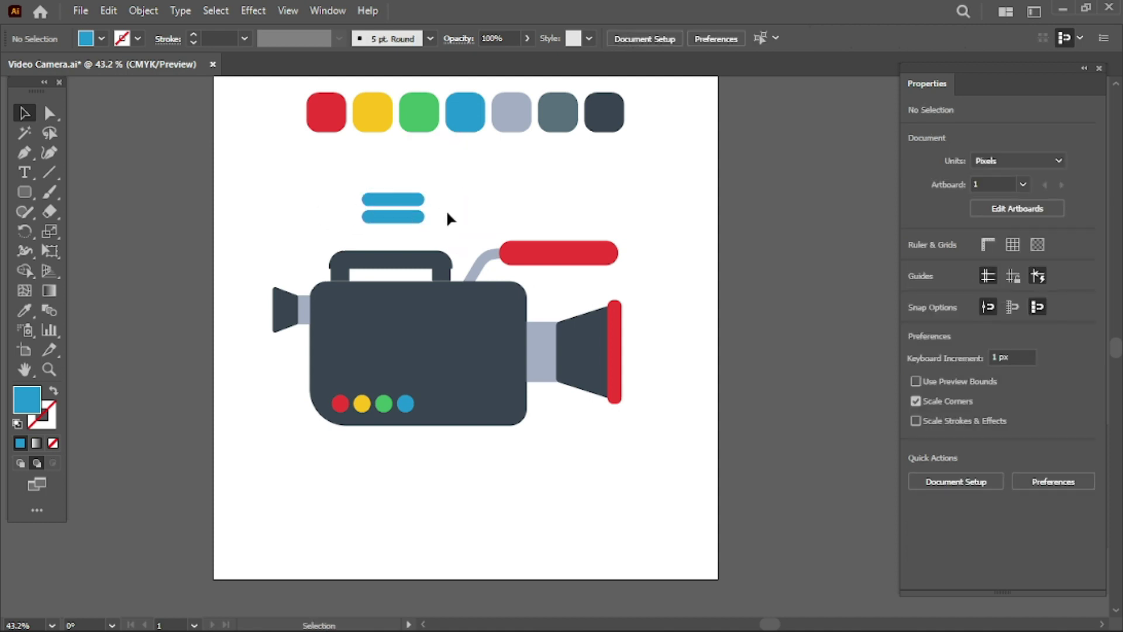
- Move both blue bars onto the body's upper right and bring them in front
left_click(380, 217)
mouse_move(358, 205)
left_mouse_down()
mouse_move(471, 287)
mouse_move(476, 310)
left_mouse_up()
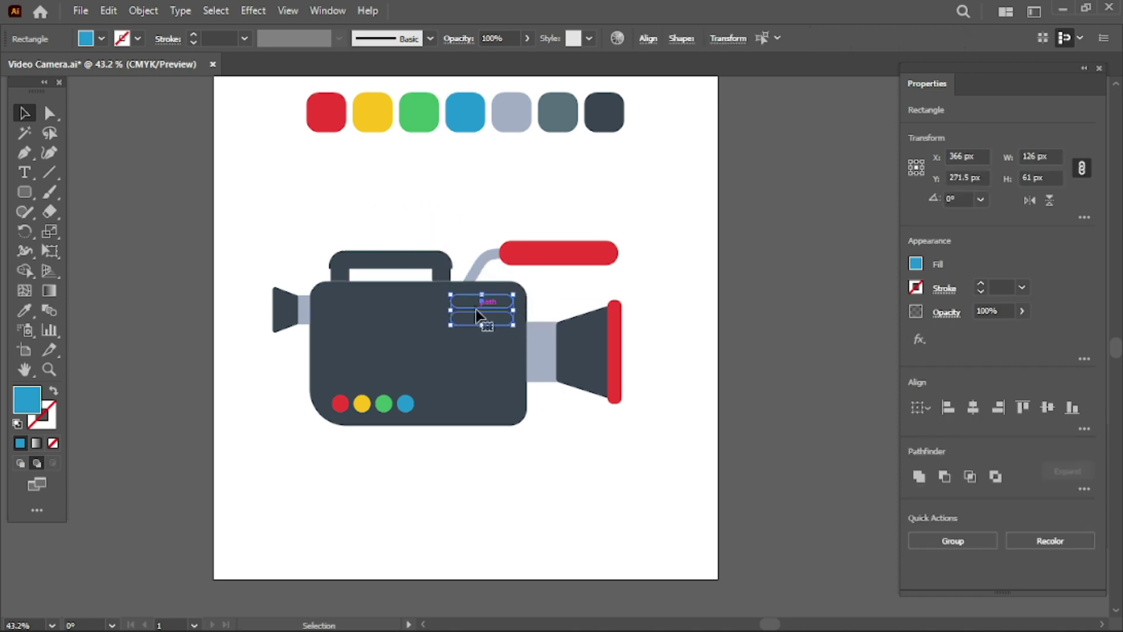
right_click(476, 316)
mouse_move(524, 548)
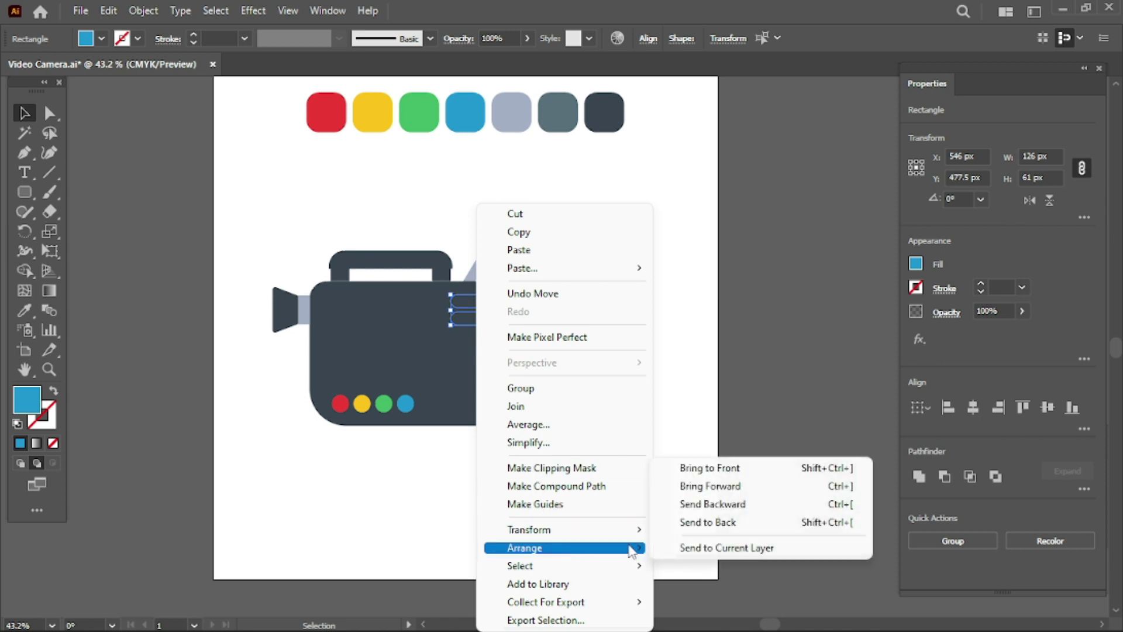
left_click(736, 468)
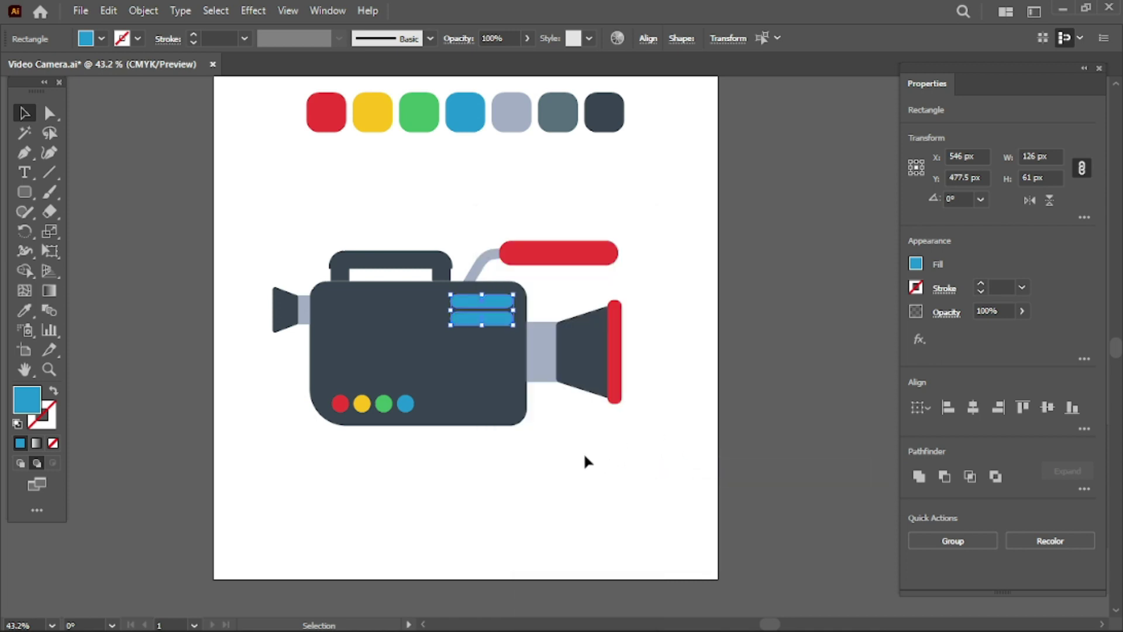
left_click(562, 451)
left_click(483, 316)
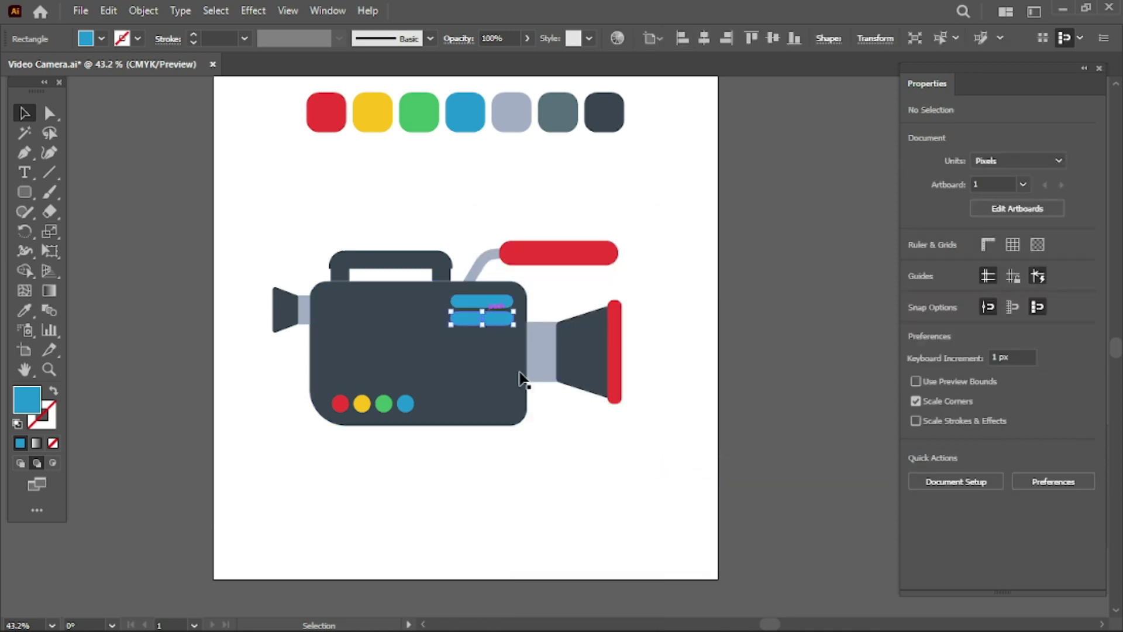
left_click(676, 242)
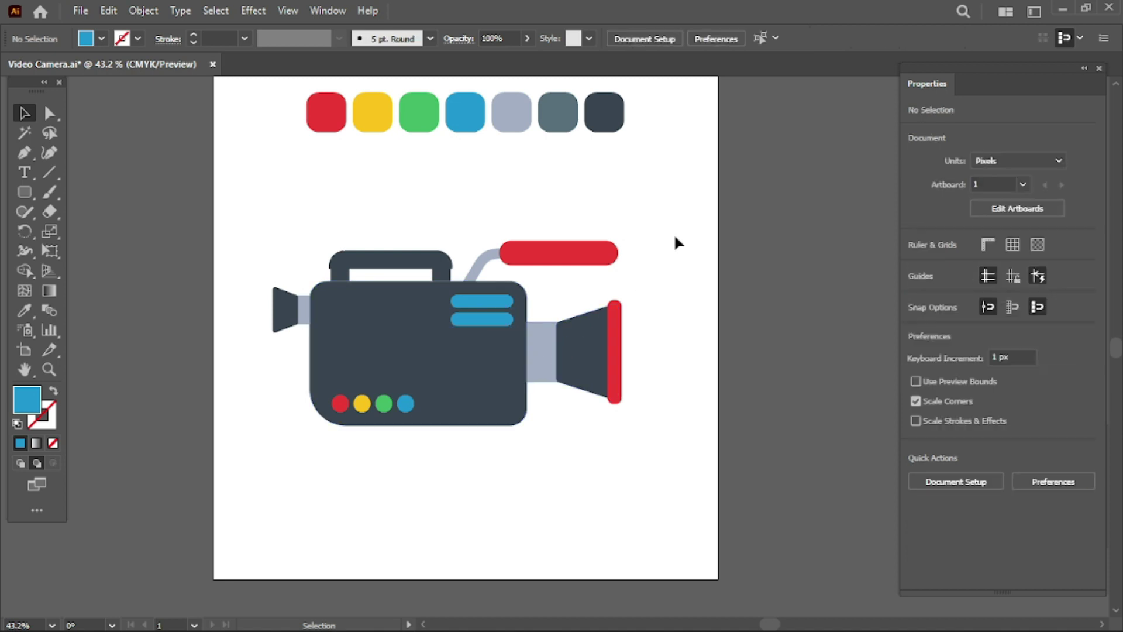
left_click(480, 322)
- Copy a blue bar down beside the coloured dots and centre them vertically together
mouse_move(480, 331)
left_mouse_down()
mouse_move(441, 415)
mouse_move(454, 401)
mouse_move(514, 404)
left_mouse_up()
left_click(537, 489)
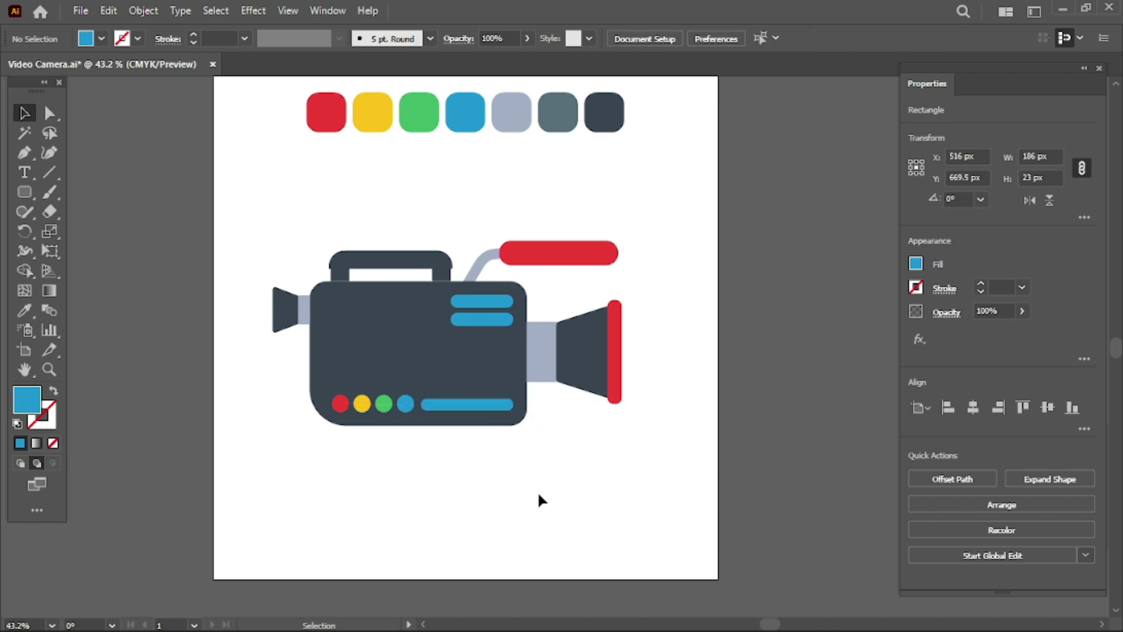
left_click_drag(338, 426, 479, 414)
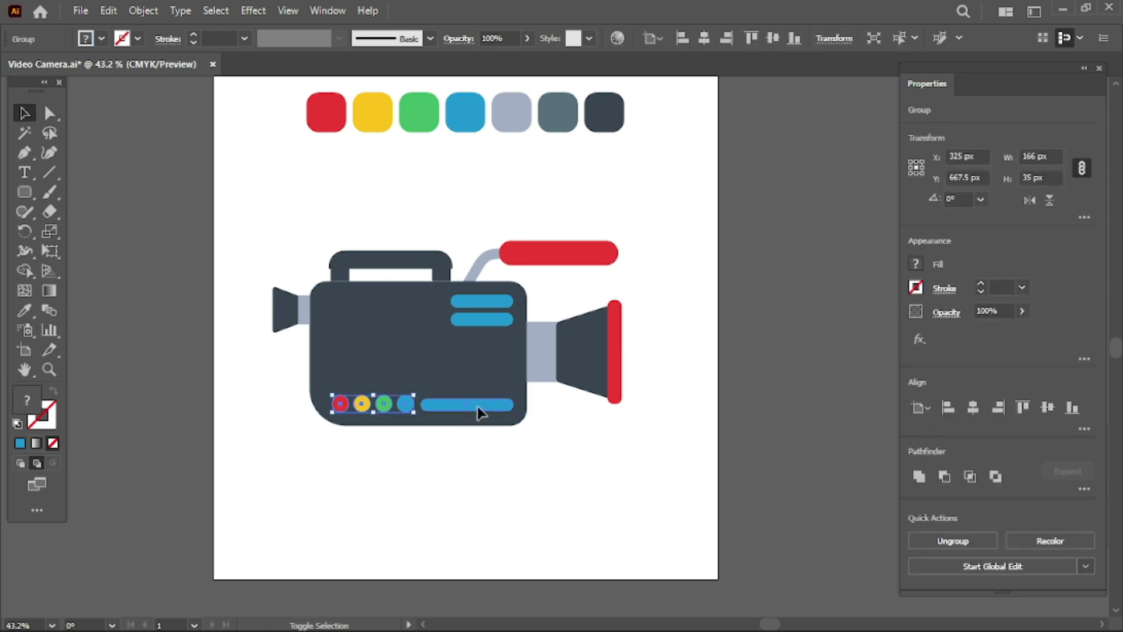
left_click(1047, 409)
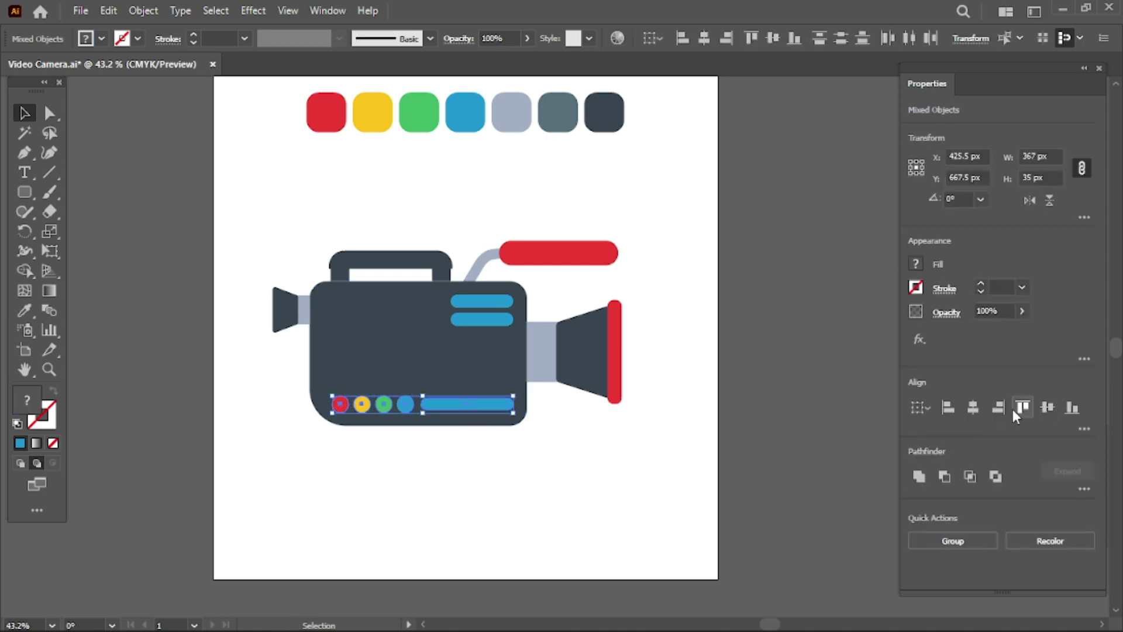
left_click(640, 468)
left_click(503, 320)
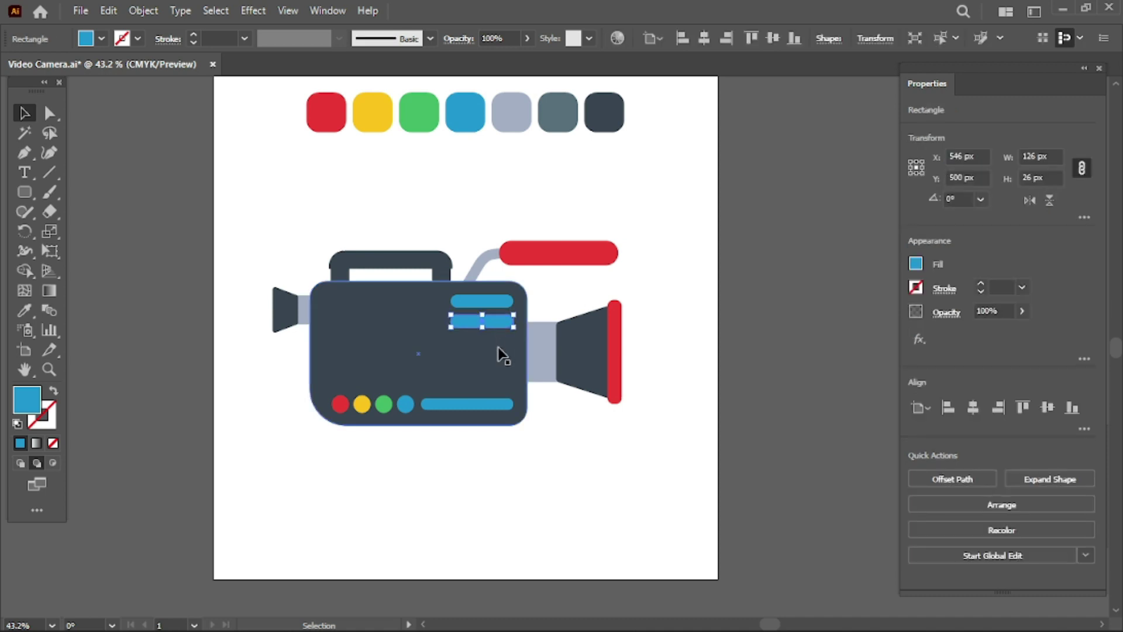
left_click(567, 489)
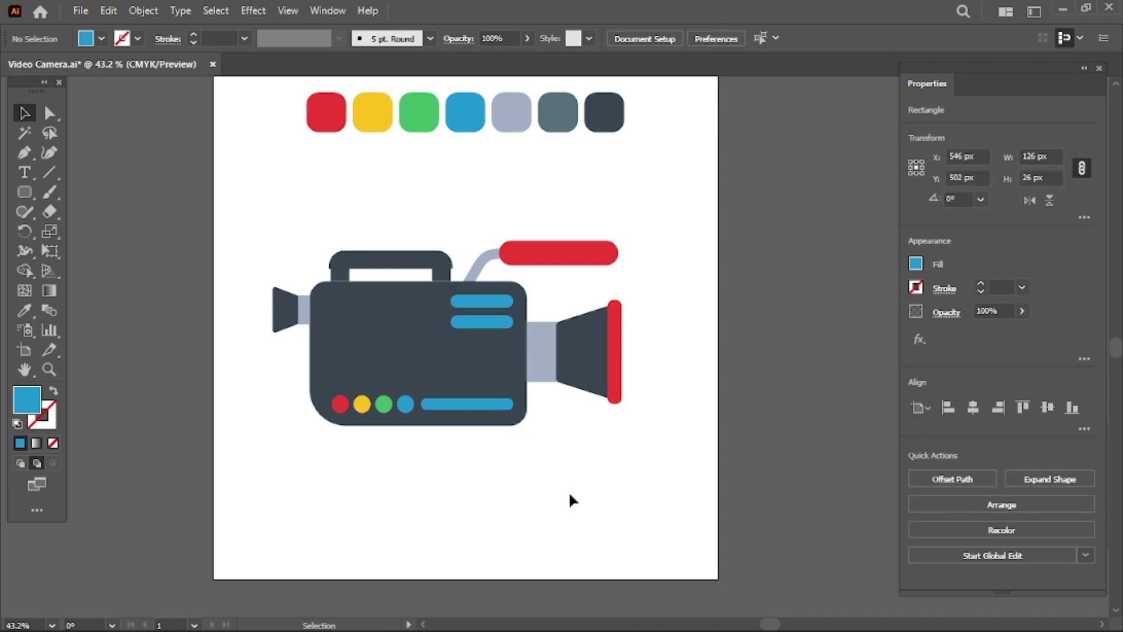
- Set the height of both short blue bars to 20 px
left_click(464, 323)
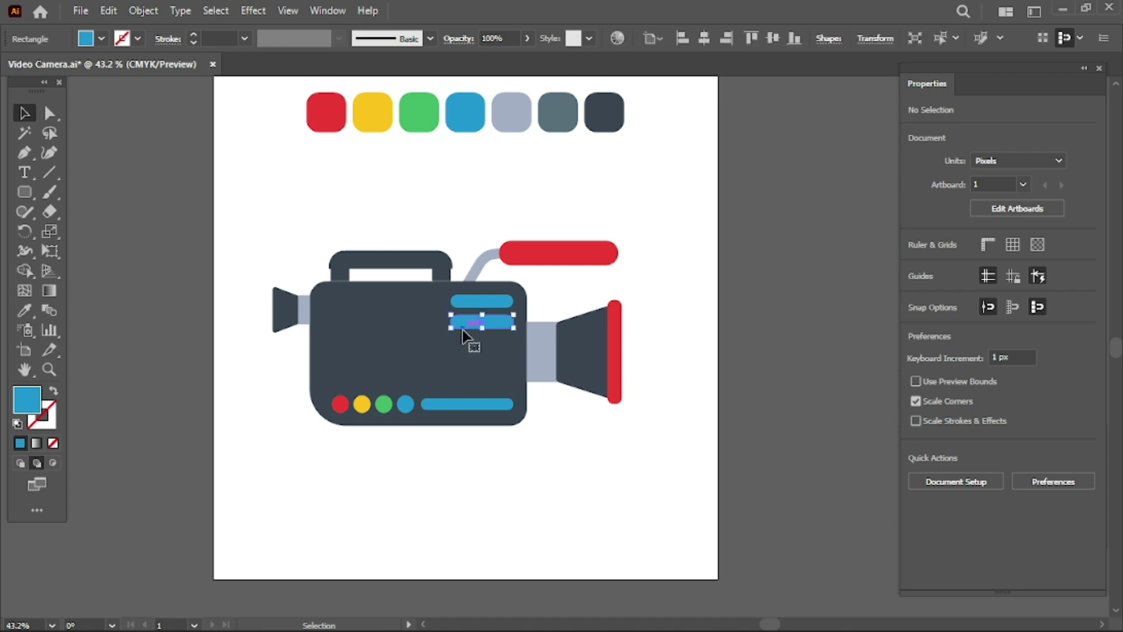
double_click(1026, 177)
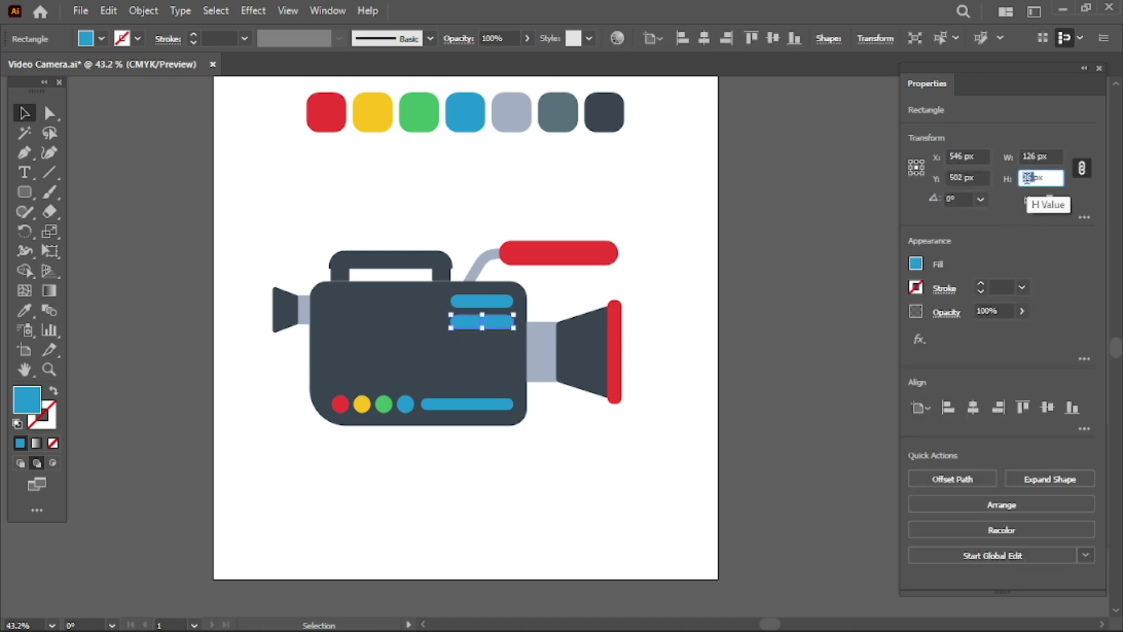
type("20")
key("Return")
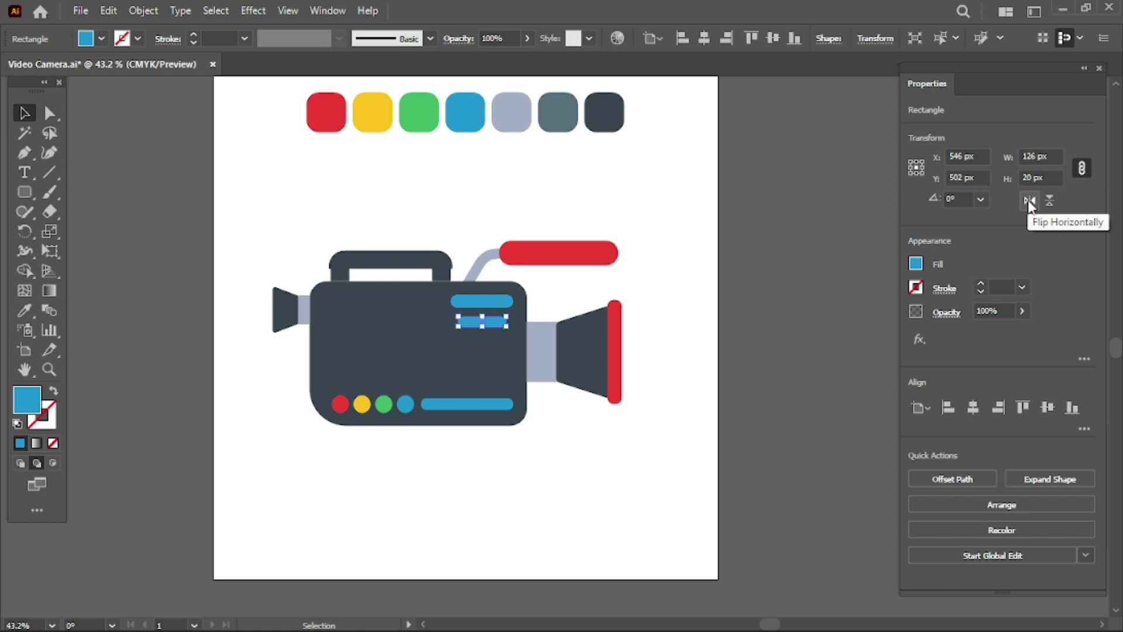
left_click(701, 298)
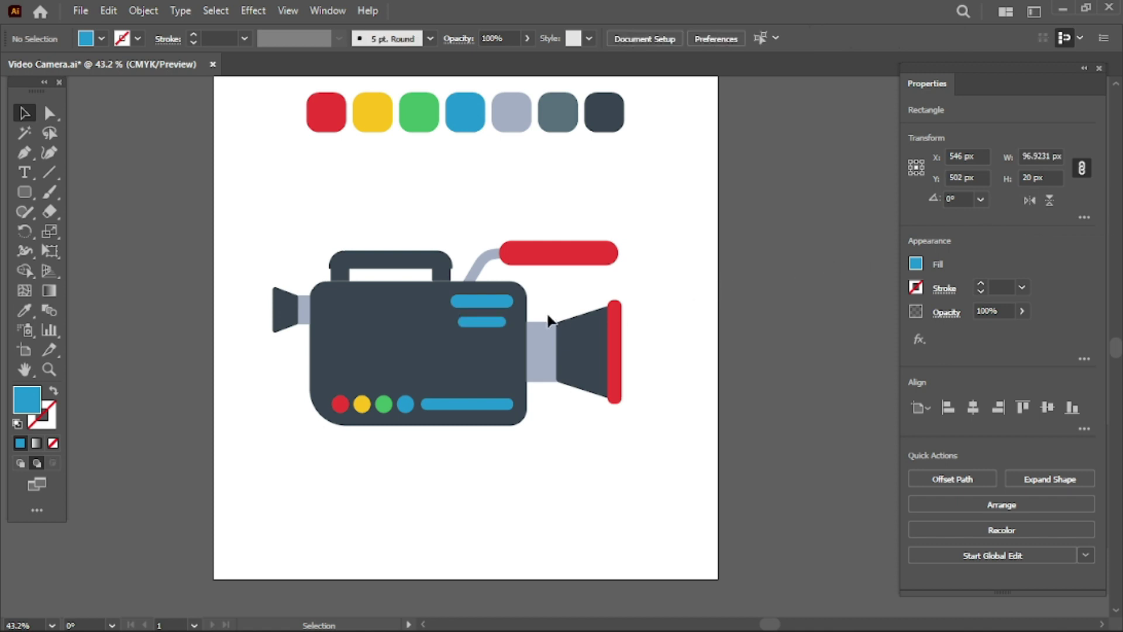
left_click(504, 302)
double_click(1032, 178)
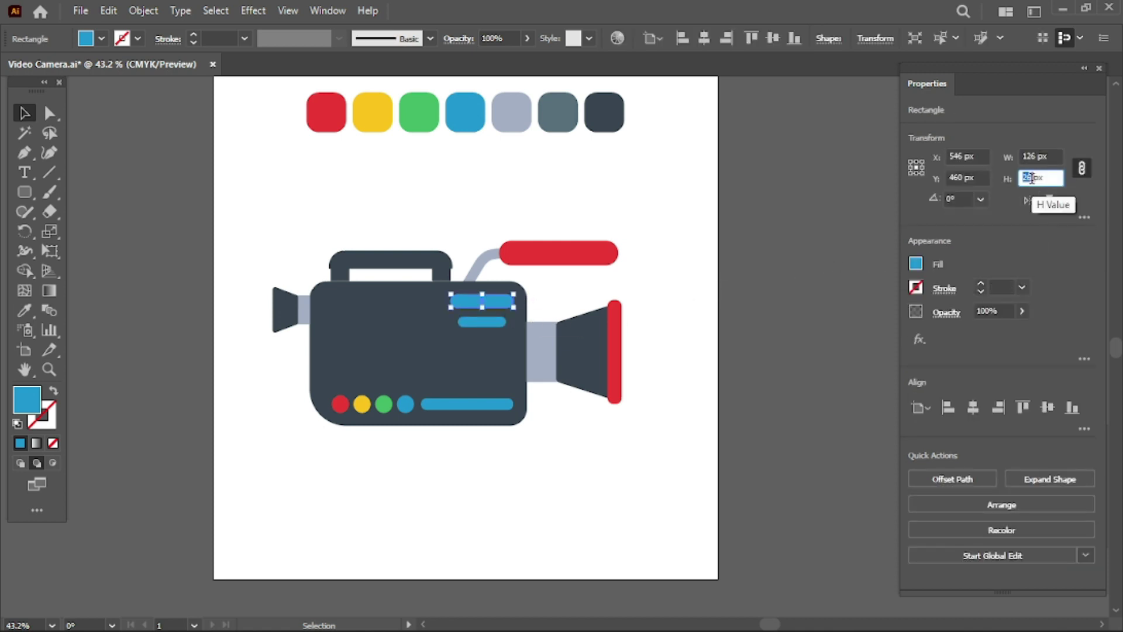
type("20")
key("Return")
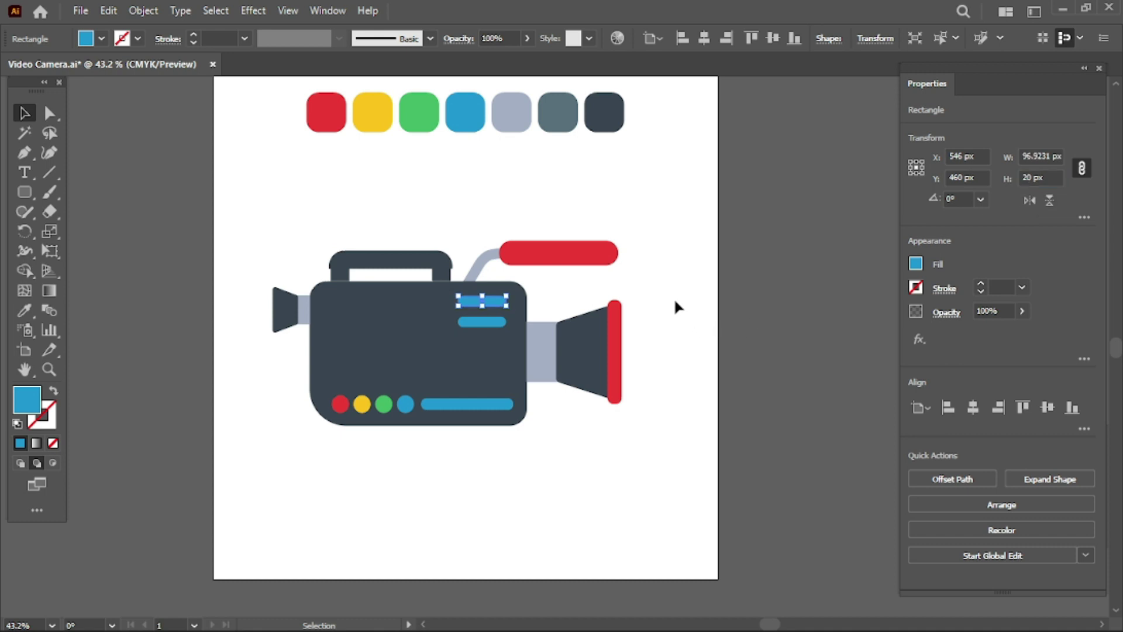
left_click(675, 301)
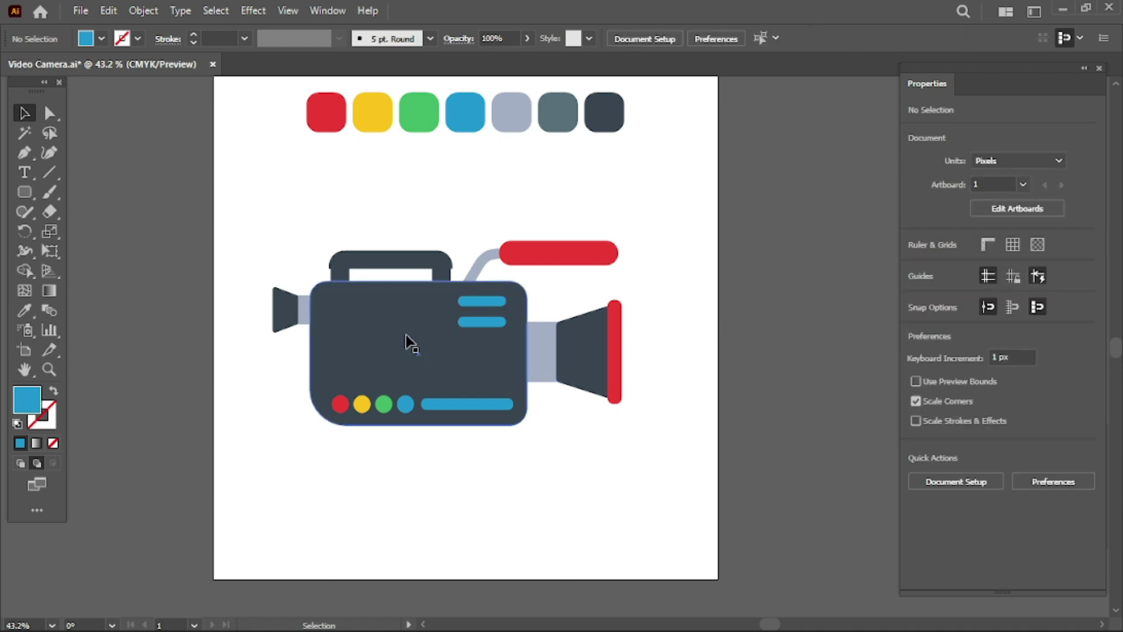
- Nudge the two short blue bars slightly down and group them
left_click(486, 301)
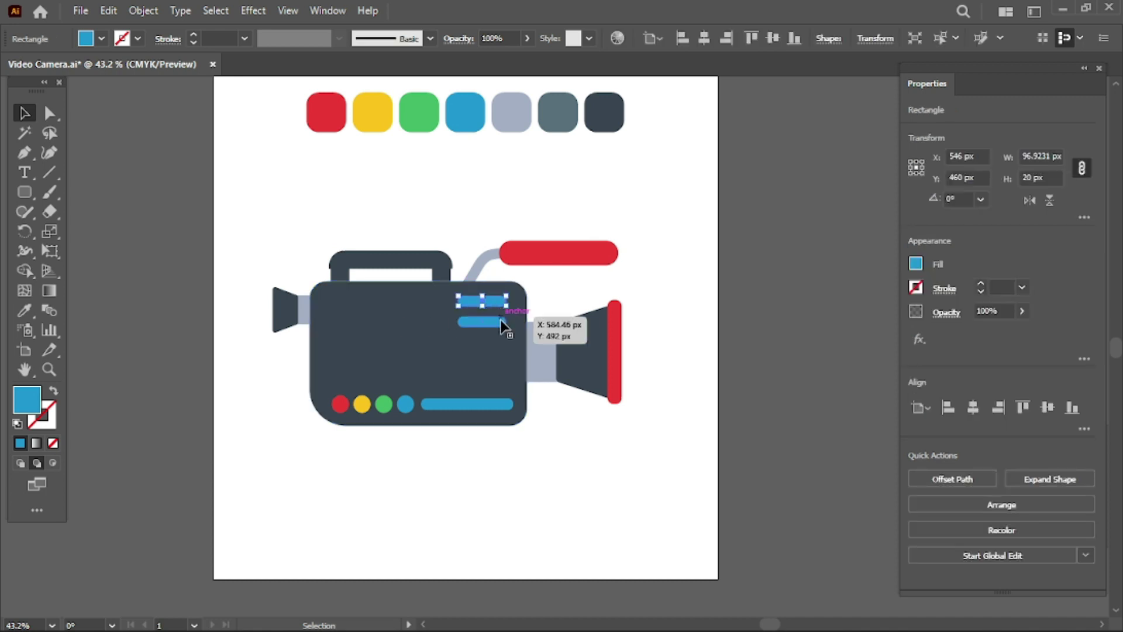
left_click(500, 319, "shift")
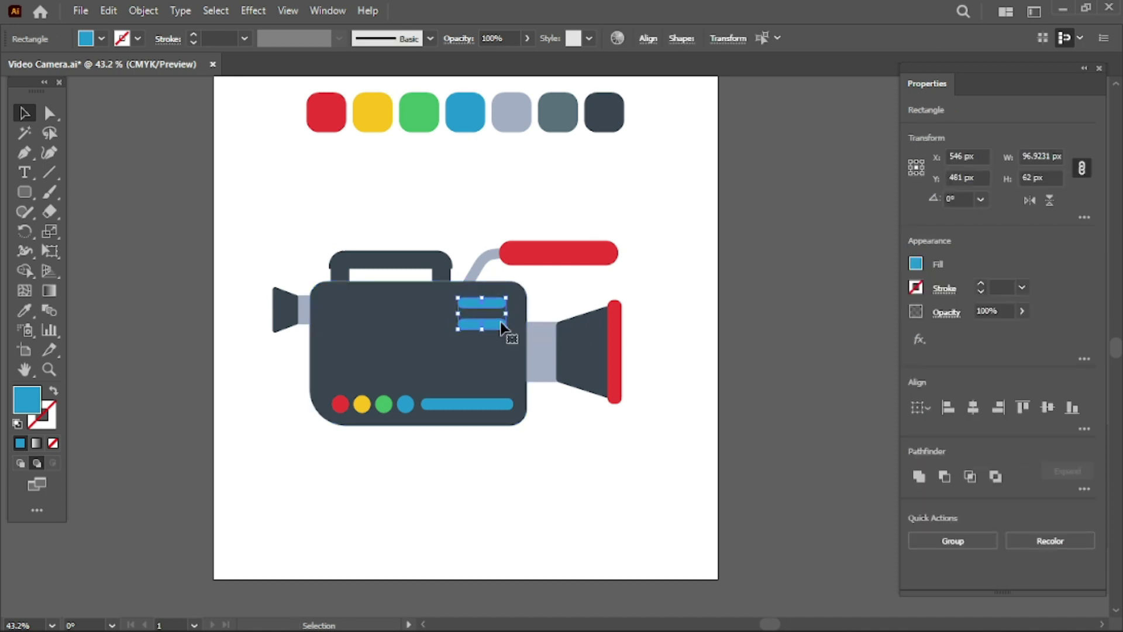
left_click_drag(501, 320, 502, 323)
right_click(502, 322)
left_click(538, 388)
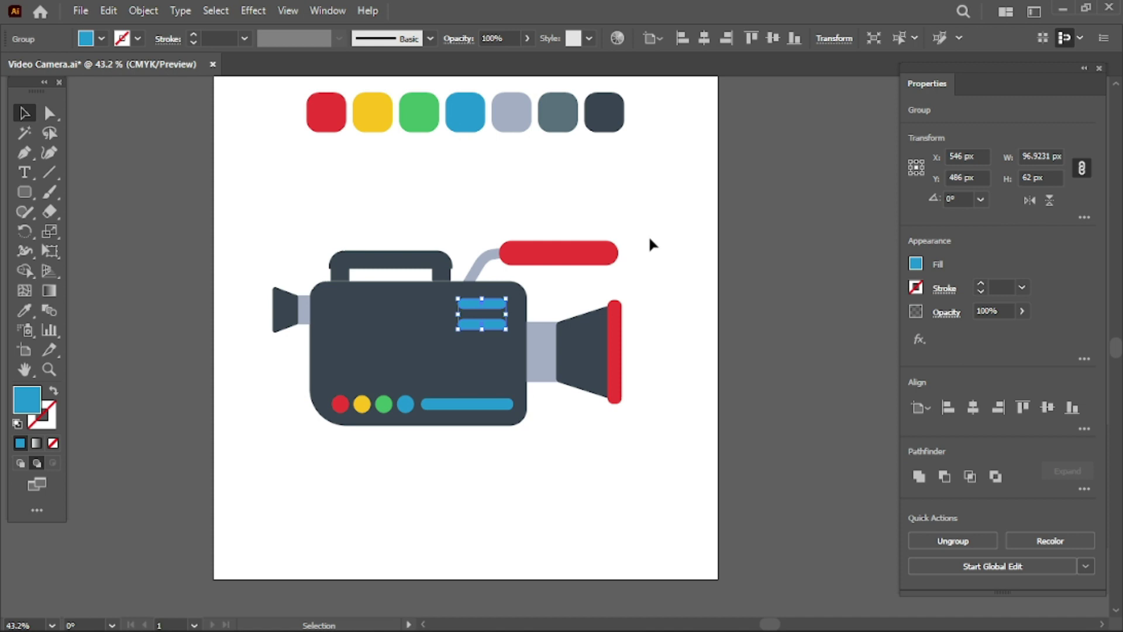
left_click(688, 237)
left_click(24, 192)
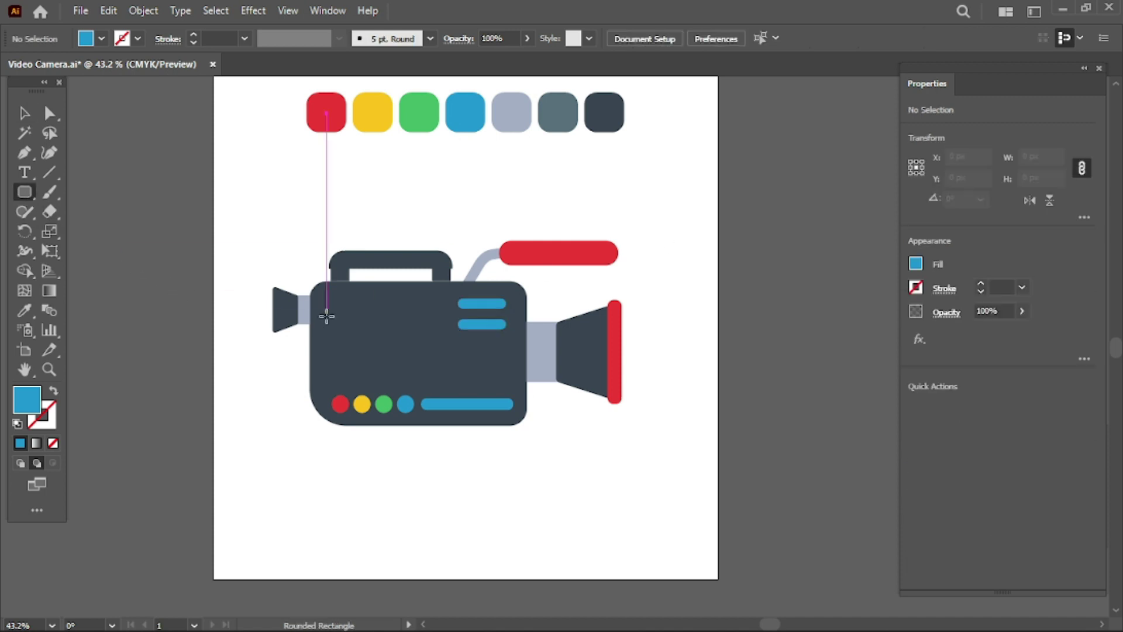
- Draw a rounded rectangle on the body's left with about 24.7 px corner radius
mouse_move(339, 309)
left_mouse_down()
mouse_move(364, 349)
mouse_move(434, 366)
left_mouse_up()
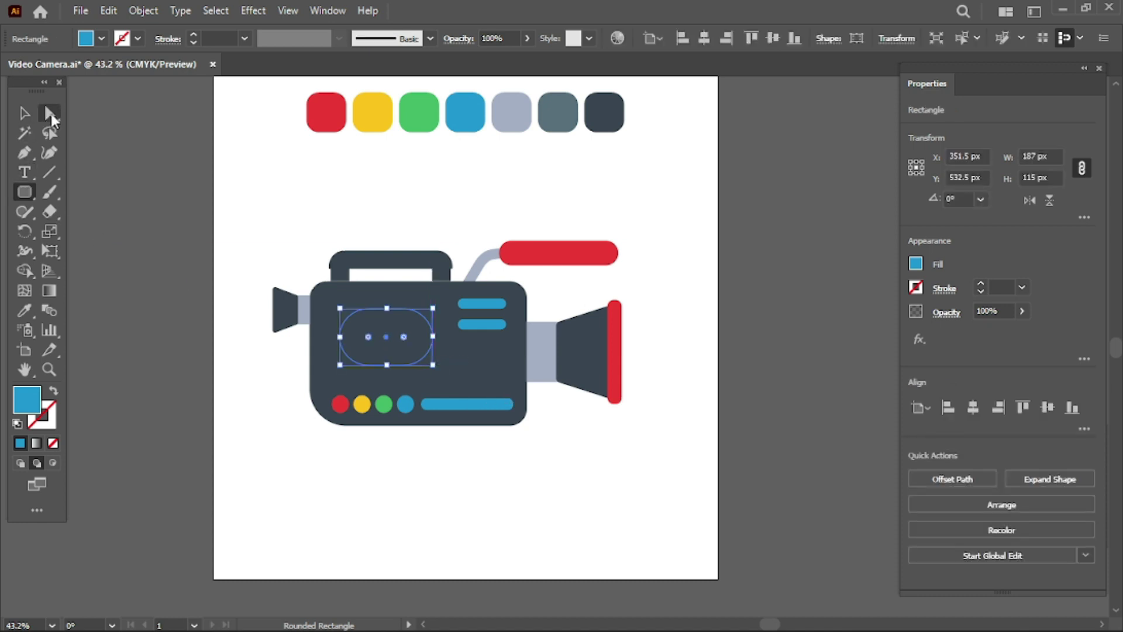
left_click(50, 113)
left_click_drag(368, 337, 354, 328)
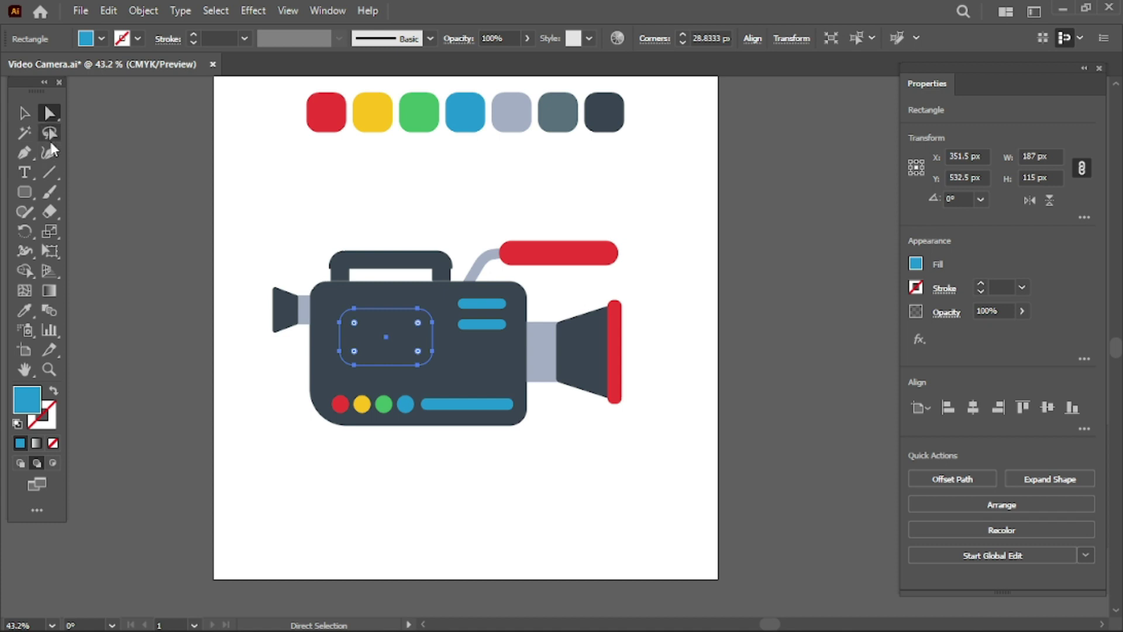
key("v")
left_click_drag(354, 324, 352, 323)
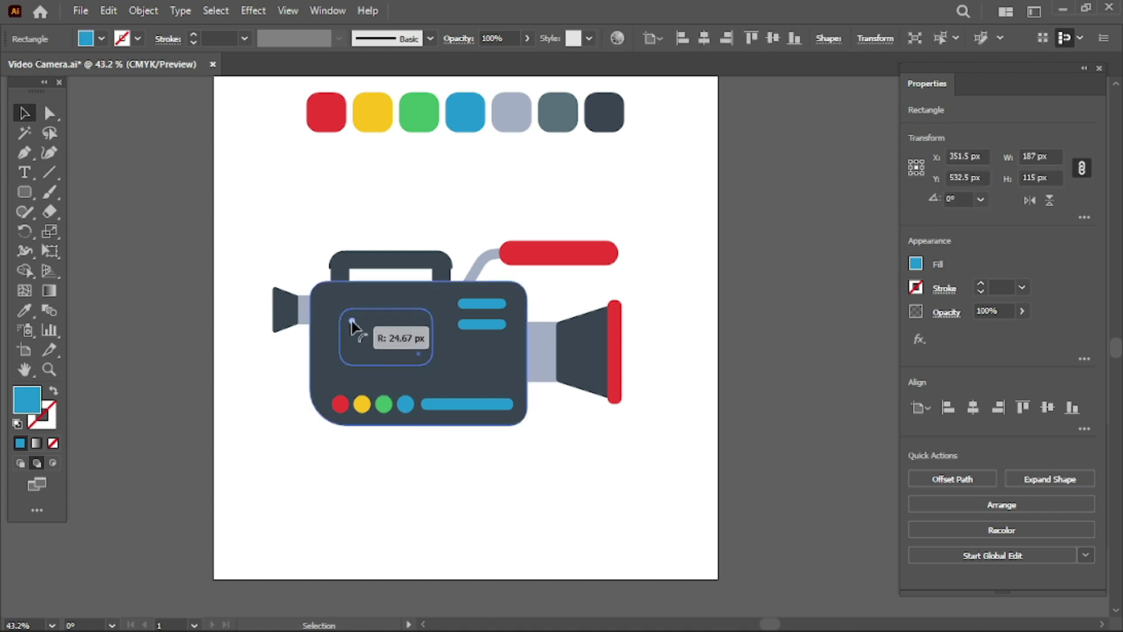
- Fill the screen rectangle light grey-blue and bring it in front of the body
left_click(24, 310)
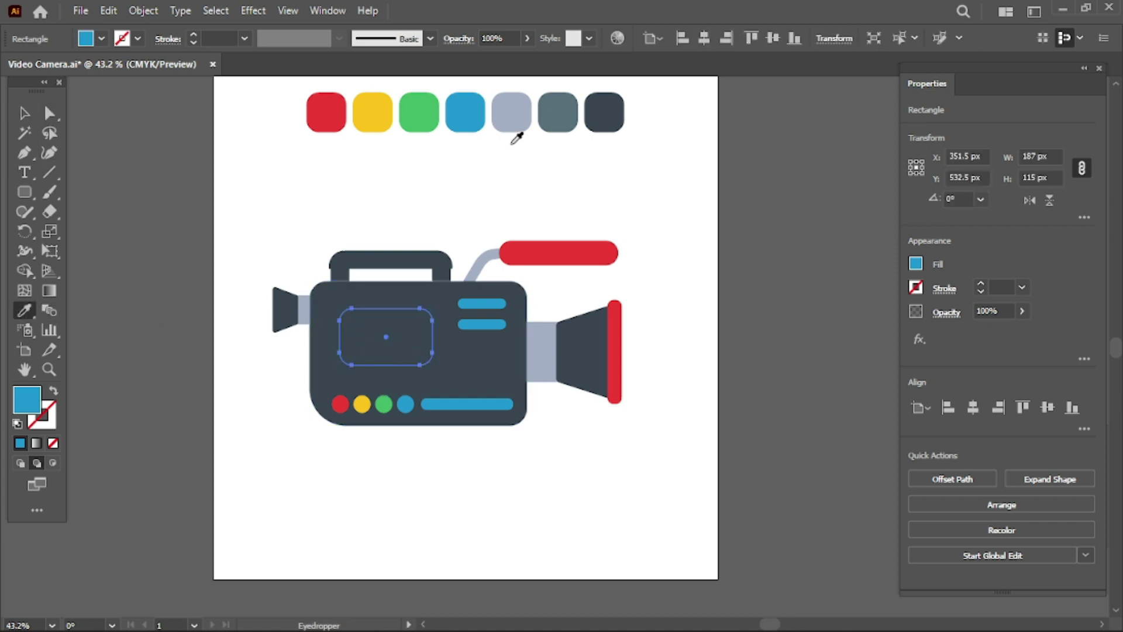
left_click(518, 114)
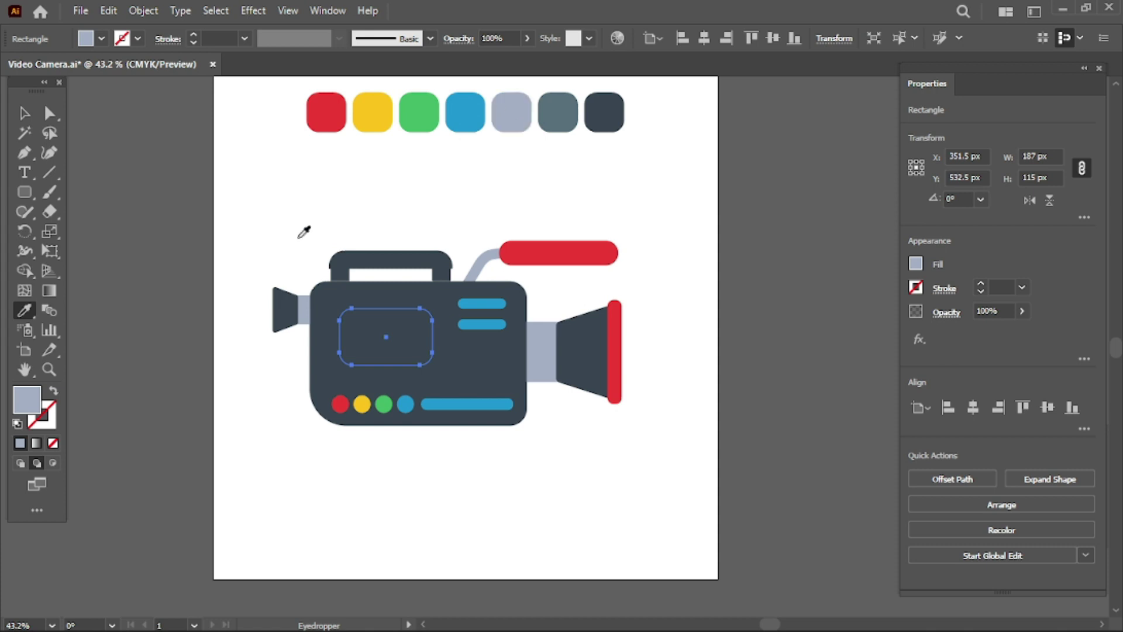
left_click(24, 113)
right_click(373, 335)
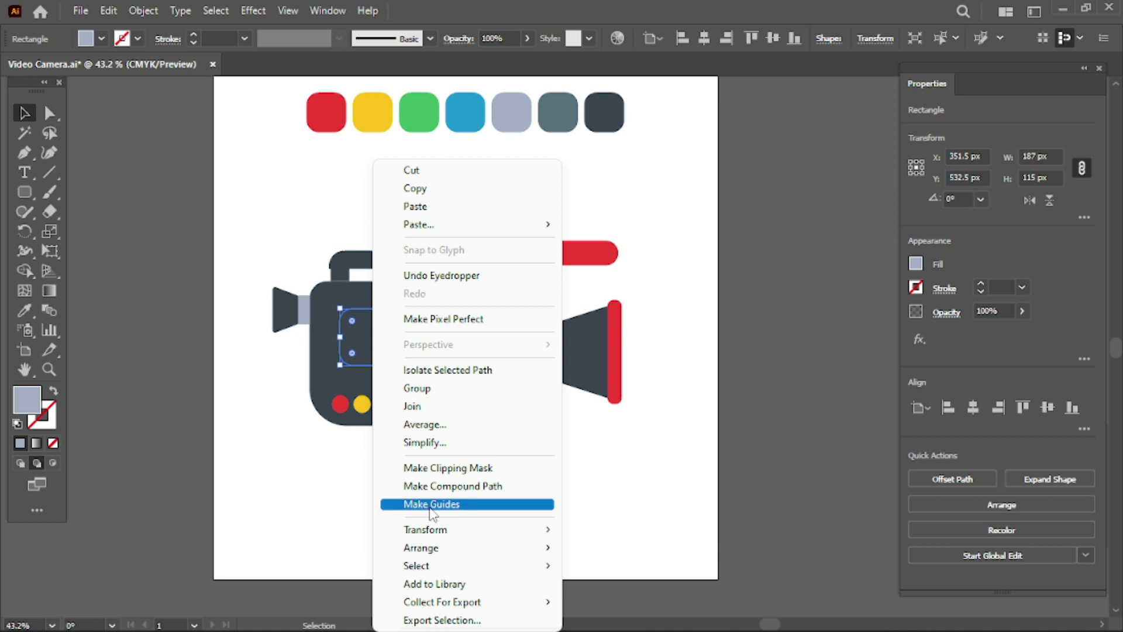
mouse_move(421, 547)
left_click(664, 470)
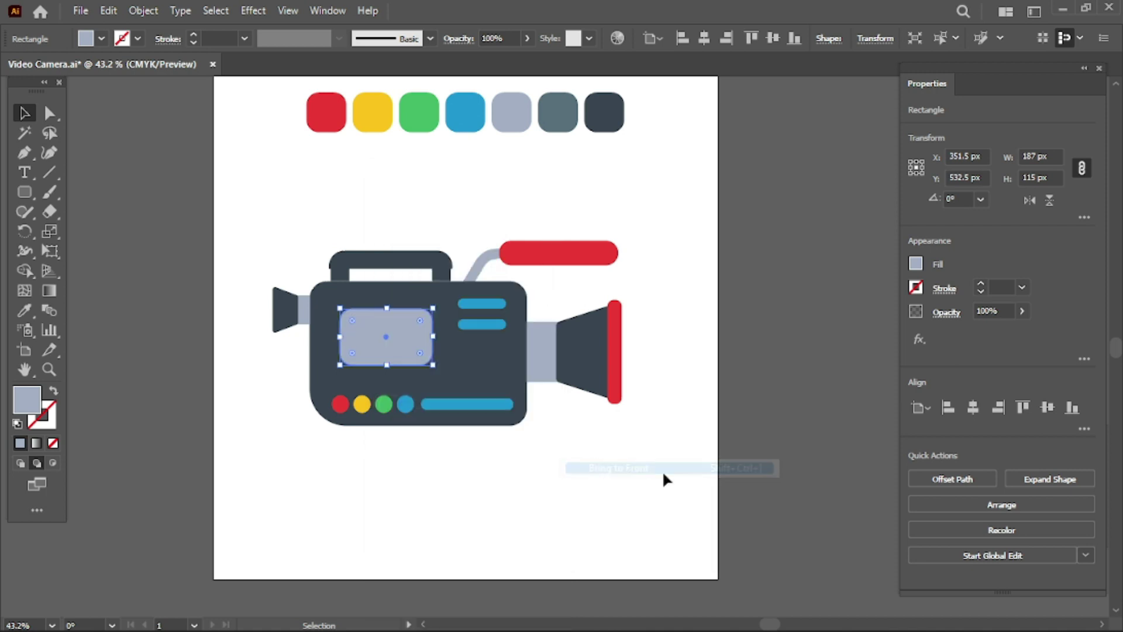
left_click(475, 456)
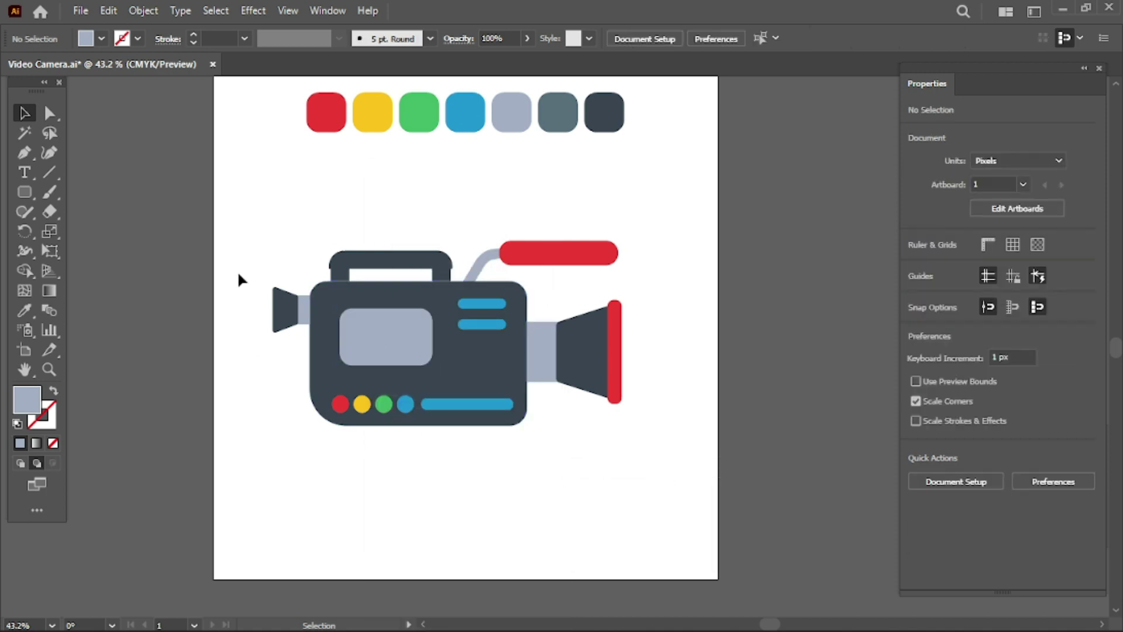
- Top-align the grey screen with the blue bars and left-align it with the red dot
left_click(375, 323)
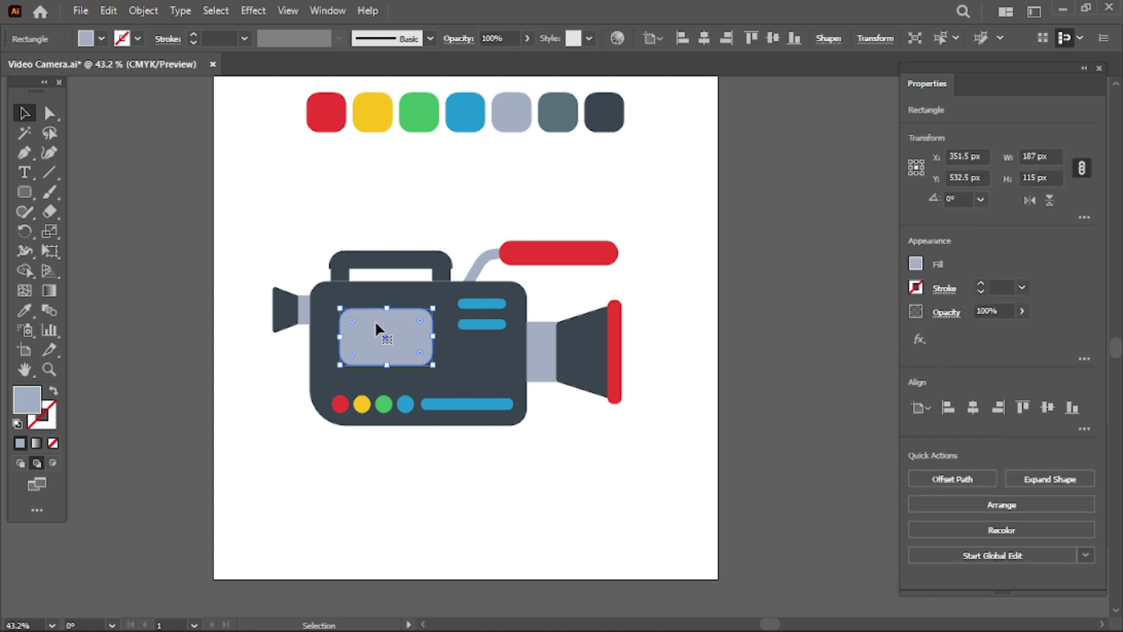
left_click(478, 310, "shift")
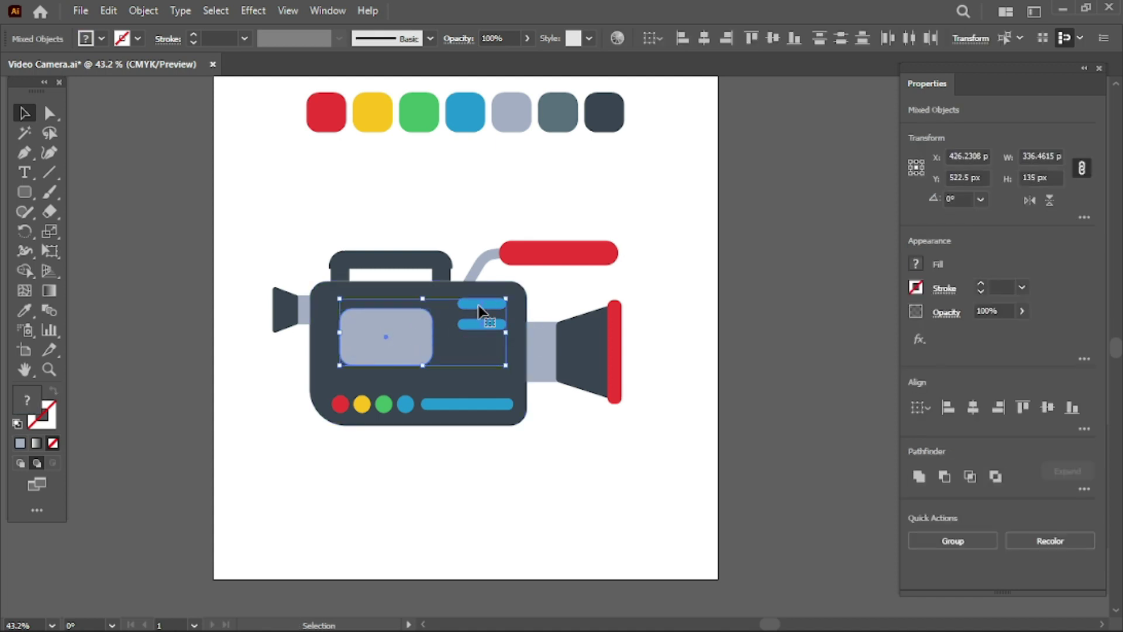
left_click(1021, 406)
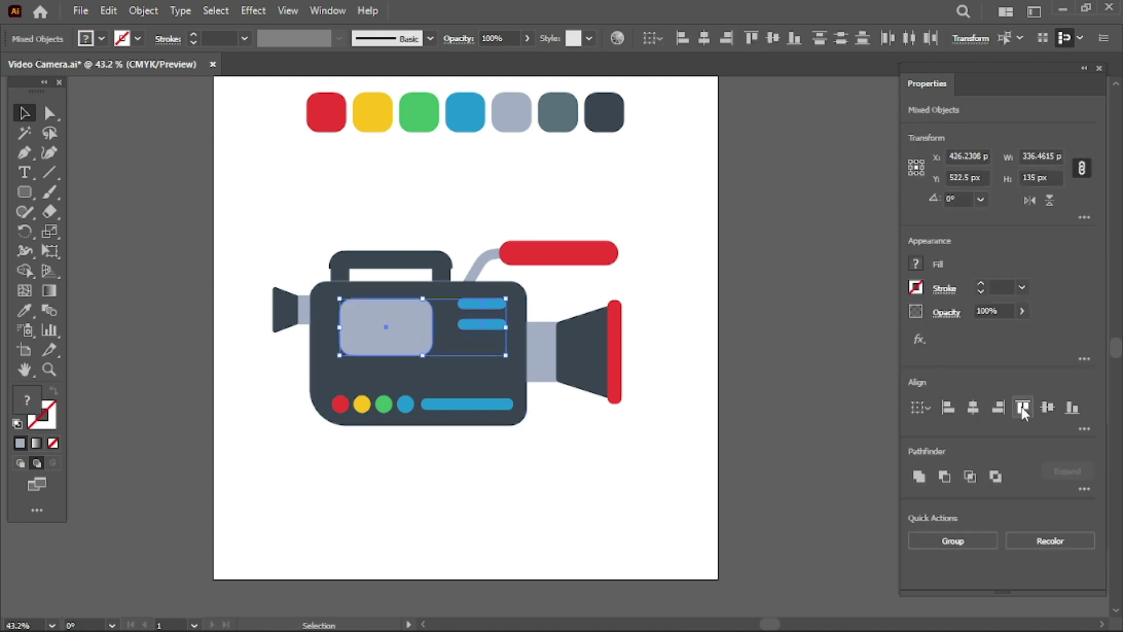
left_click(680, 553)
left_click(342, 319)
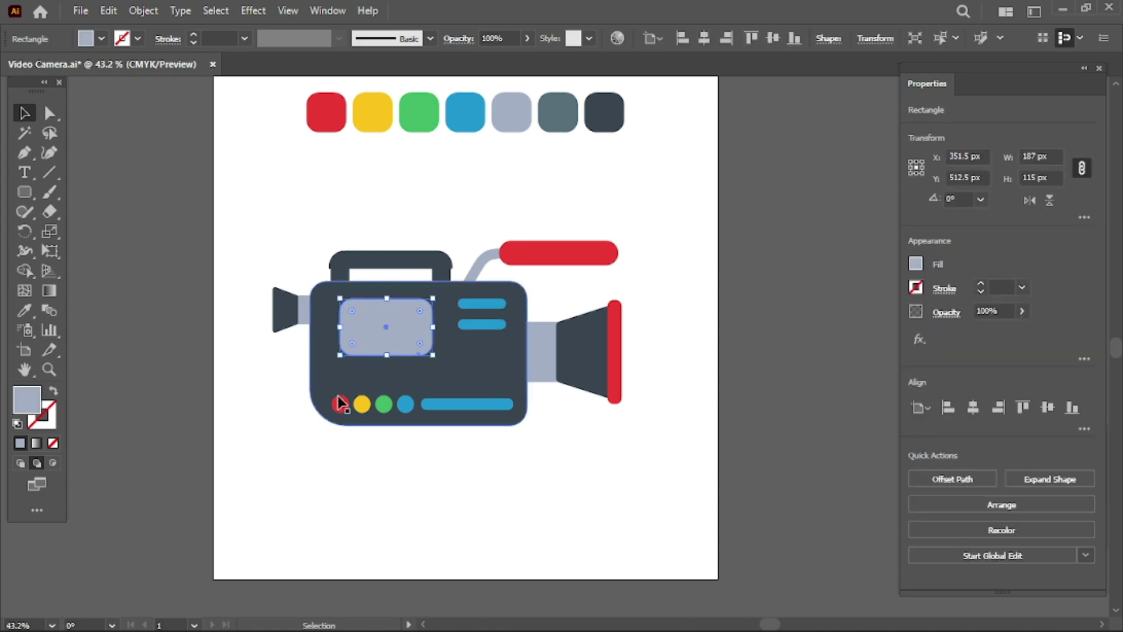
left_click(336, 405, "shift")
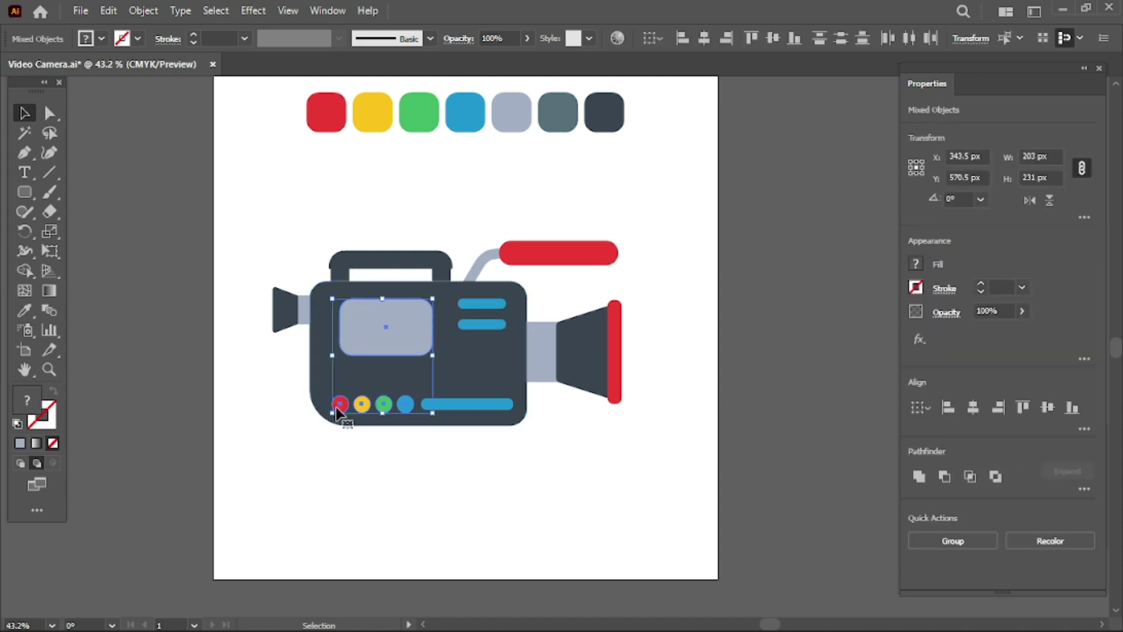
left_click(949, 410)
left_click(493, 490)
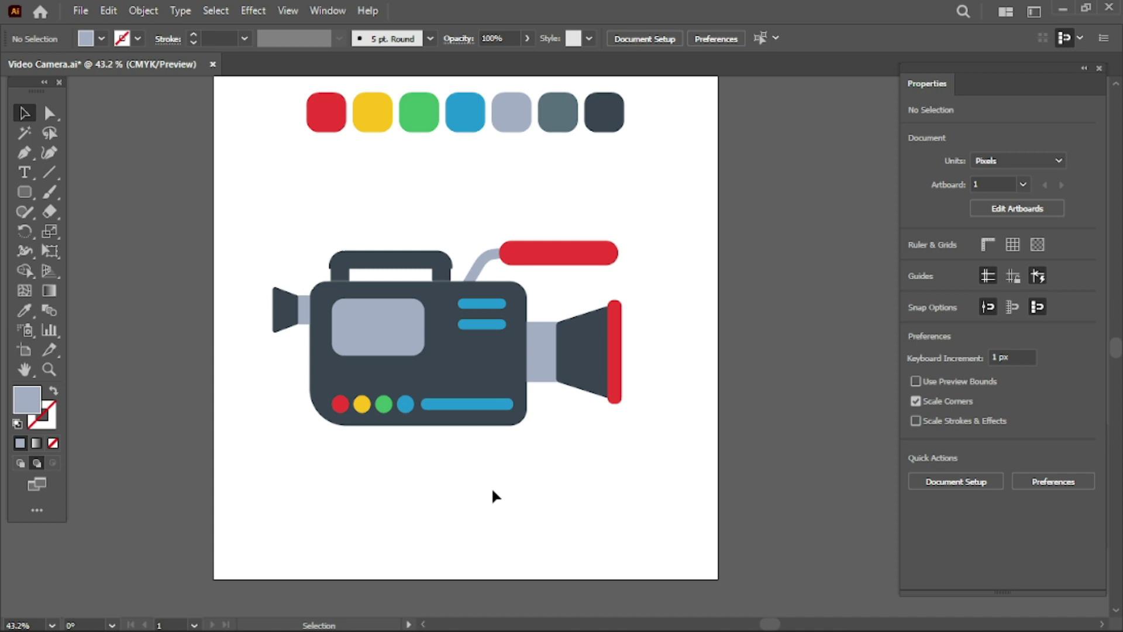
- Nudge the lens group left and right, then left-align the screen with the dots
left_click(546, 351)
key("Left")
key("Left")
key("Left")
key("Left")
key("Left")
key("Left")
key("Left")
key("Left")
key("Left")
key("Left")
key("Left")
key("Left")
key("Left")
key("Left")
key("Left")
left_click(676, 406)
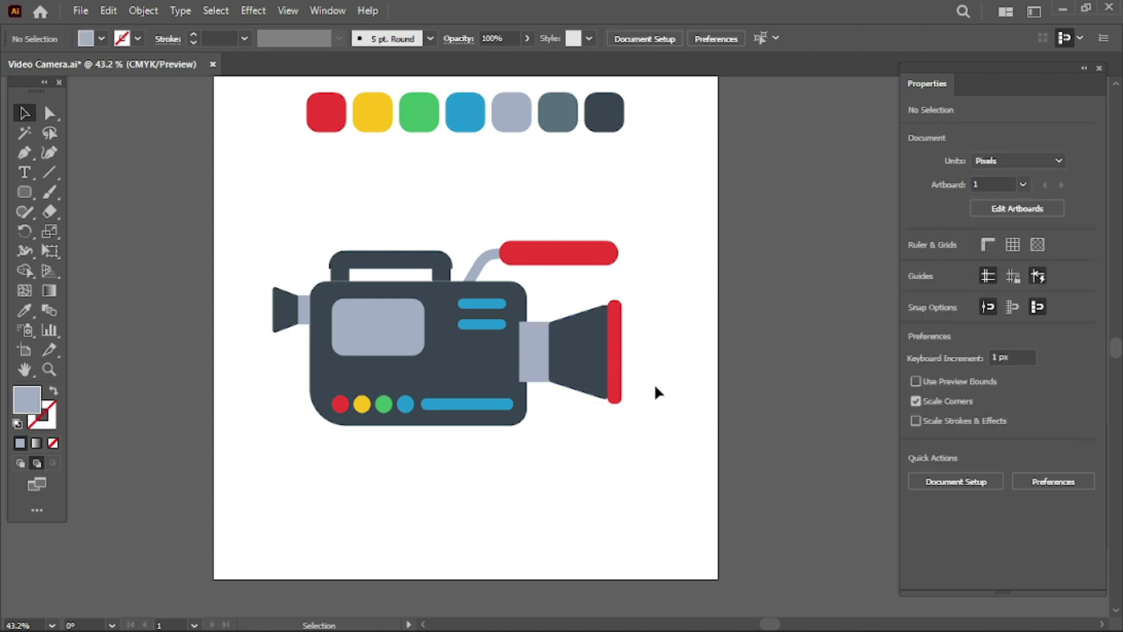
left_click(620, 357)
key("ctrl+z")
key("ctrl+z")
key("ctrl+z")
key("Right")
key("Right")
key("Right")
key("Right")
key("Right")
key("Right")
key("Right")
key("Right")
key("Right")
key("Right")
key("ctrl+z")
key("ctrl+z")
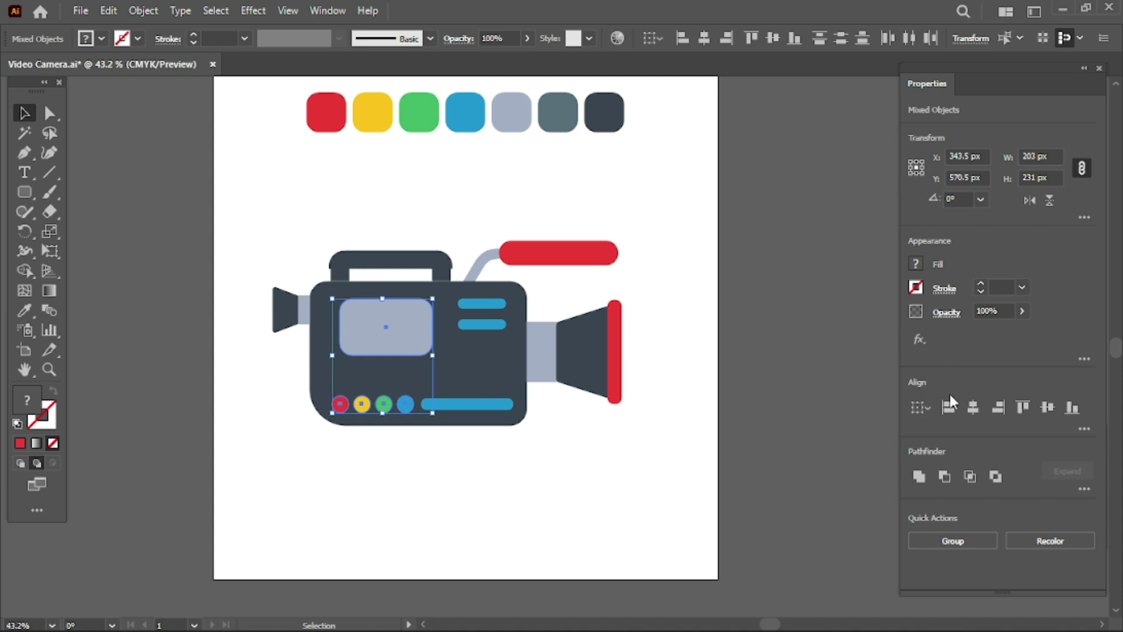
left_click(950, 403)
- Combine the selected lens shapes into a clipping mask group
left_click(637, 430)
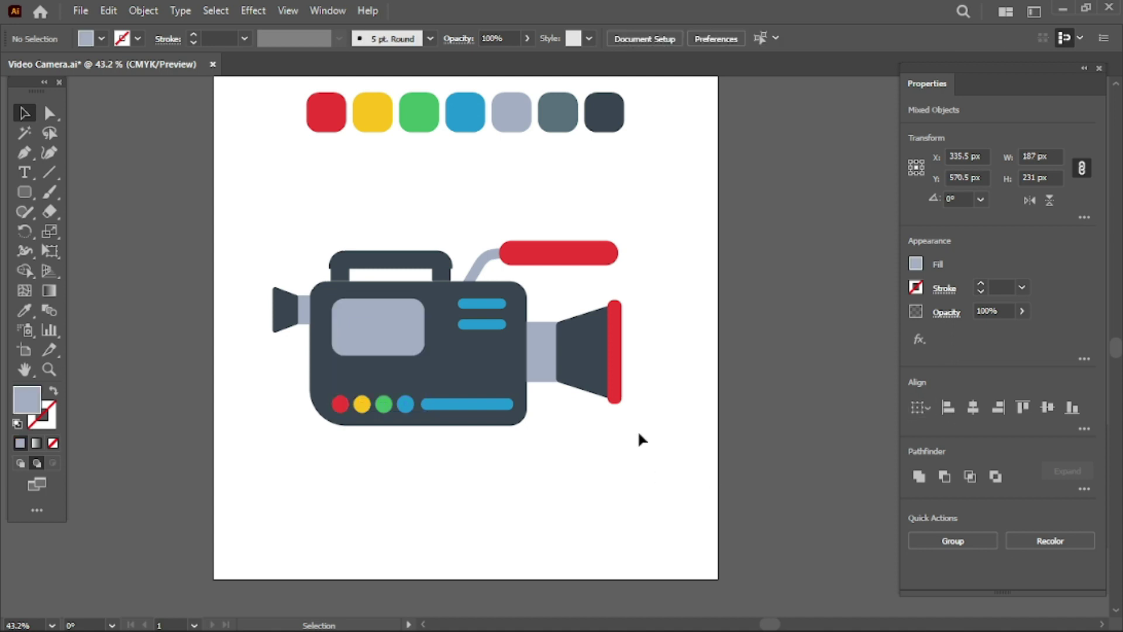
left_click(619, 400)
right_click(615, 367)
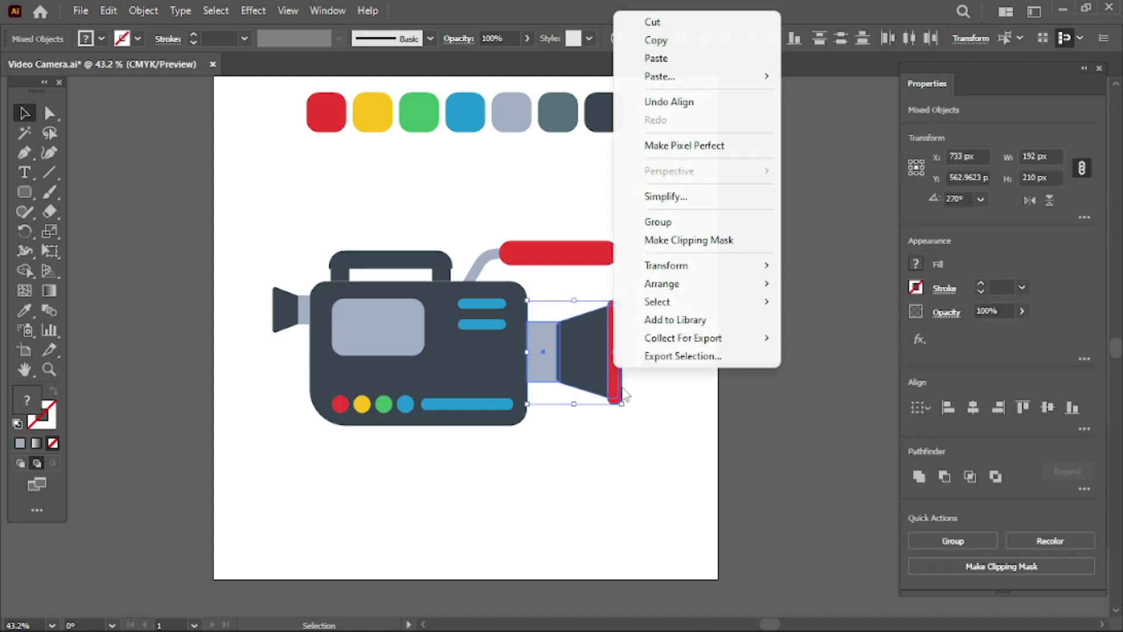
left_click(653, 242)
- Move the lens group about 10 px left and send it behind the camera body
key("ctrl+shift+a")
left_click_drag(595, 368, 590, 368)
left_click(576, 436)
left_click(545, 365)
right_click(545, 364)
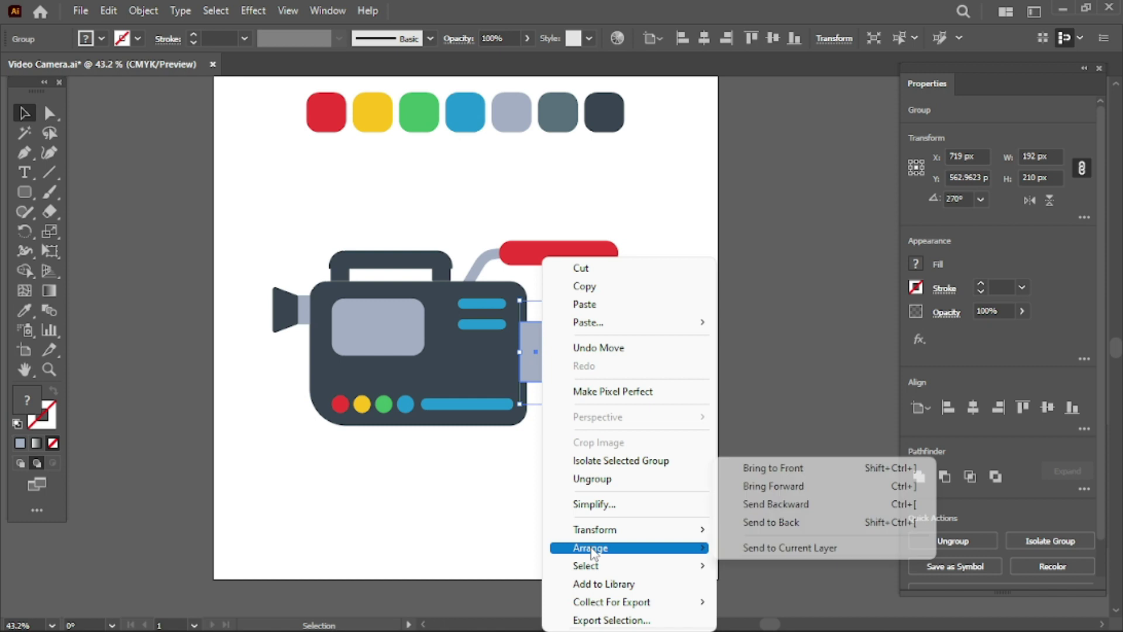
left_click(791, 518)
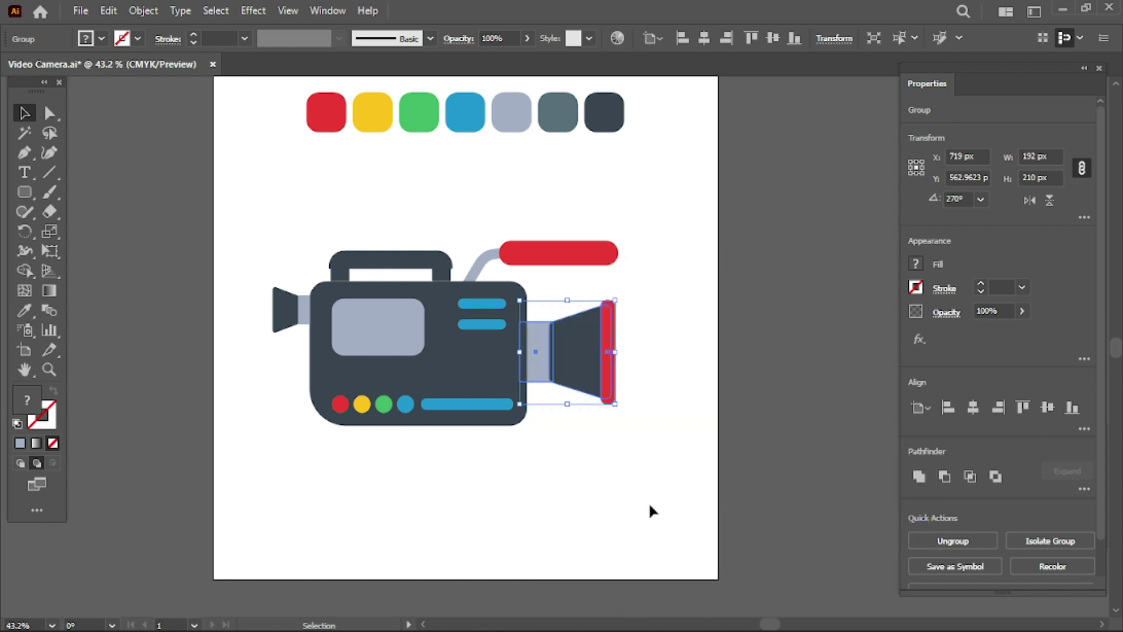
left_click(628, 502)
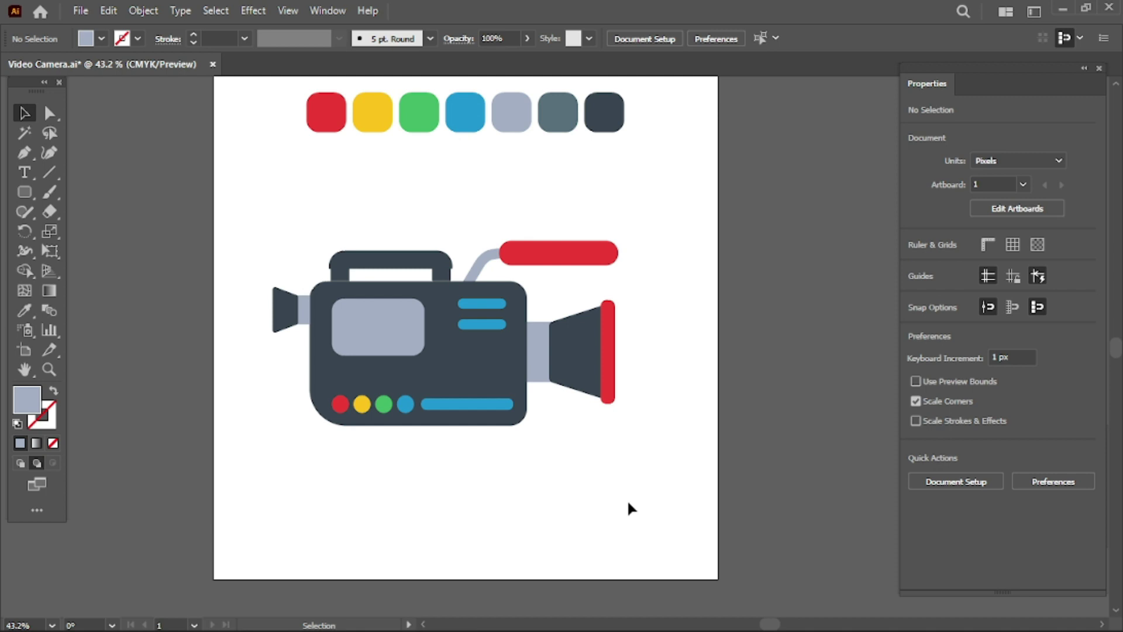
- Draw a small circle and move it onto the camera body
left_click(361, 405)
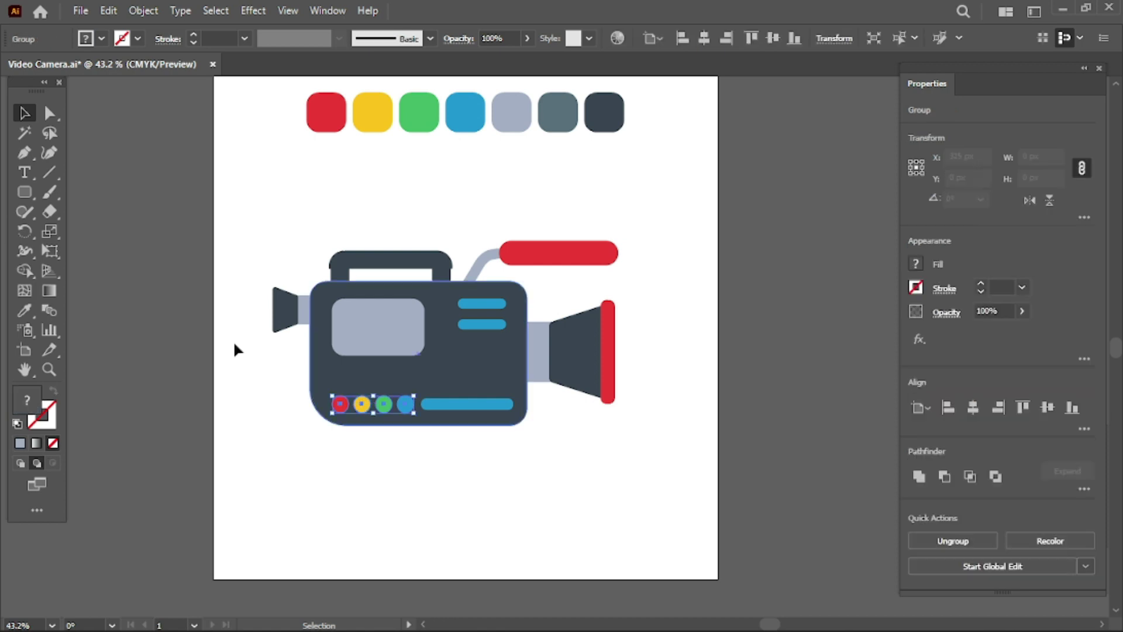
left_click(25, 190)
left_click_drag(25, 195, 75, 228)
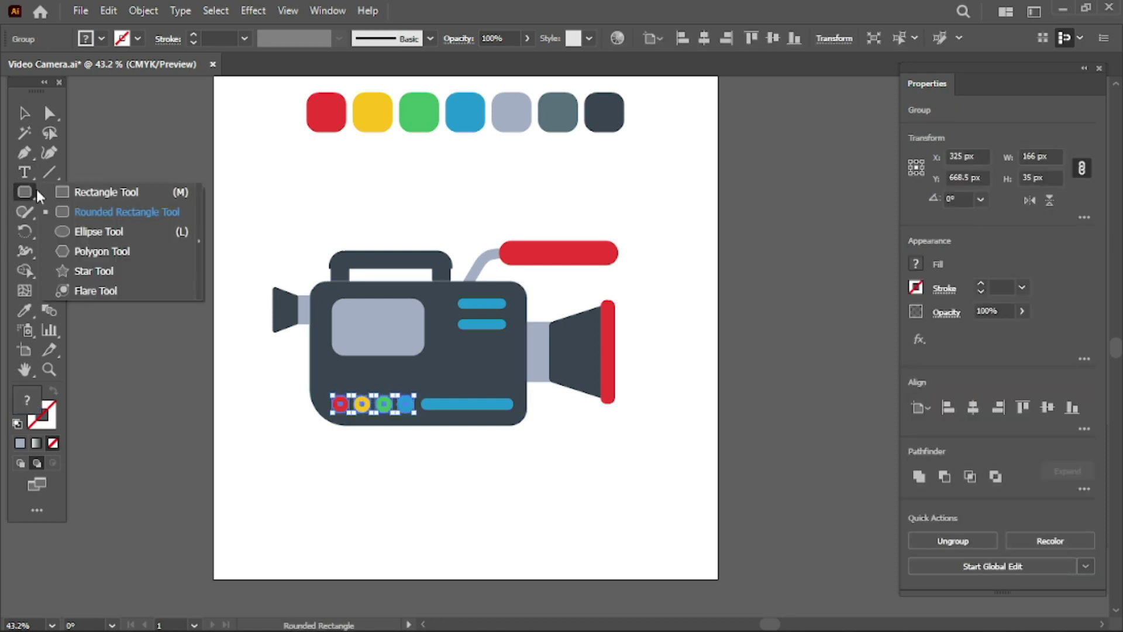
left_click_drag(506, 181, 520, 196)
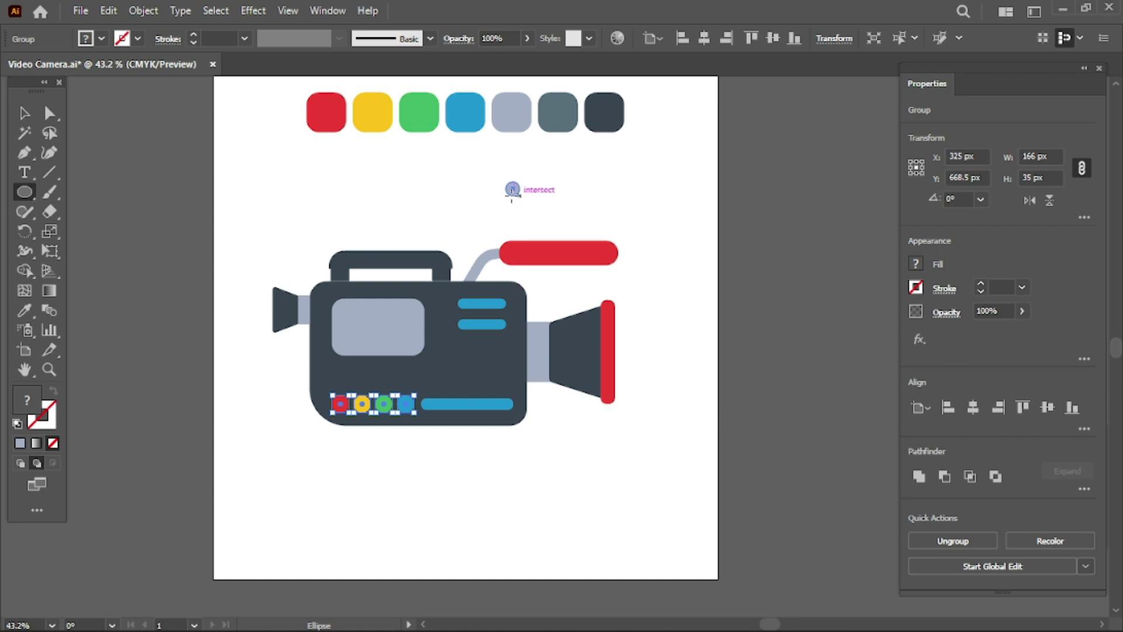
left_click(25, 113)
left_click_drag(513, 189, 496, 372)
left_click(530, 490)
- Right-align the circle and short blue lines with the bottom bar, then lower the circle 29 px
left_click(491, 316)
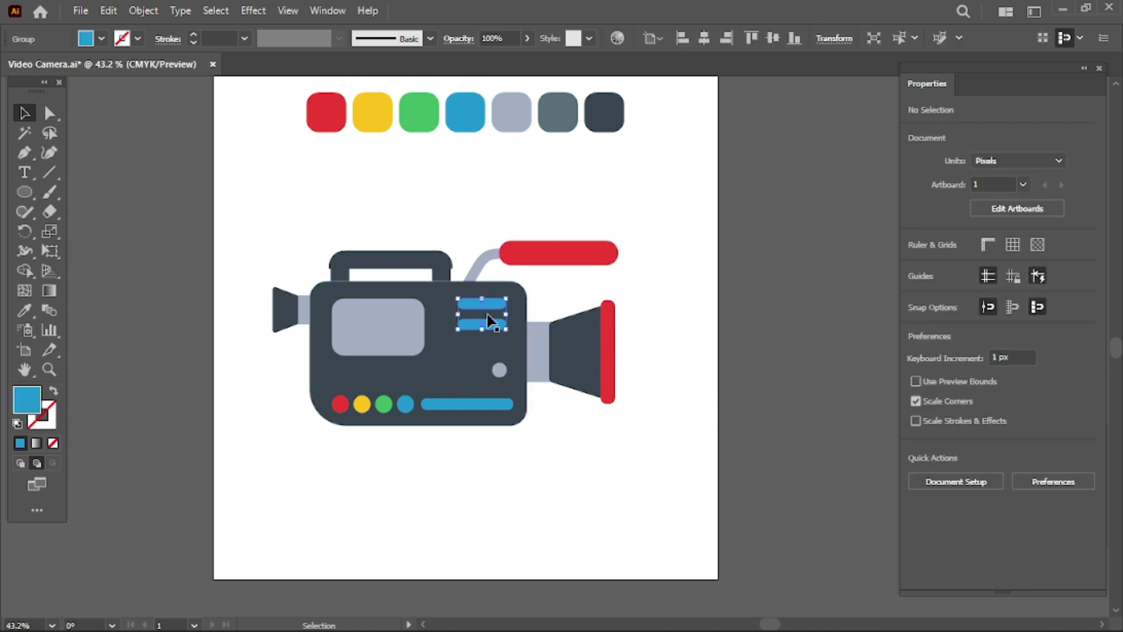
left_click(499, 370, "shift")
left_click(504, 413, "shift")
left_click(1005, 412)
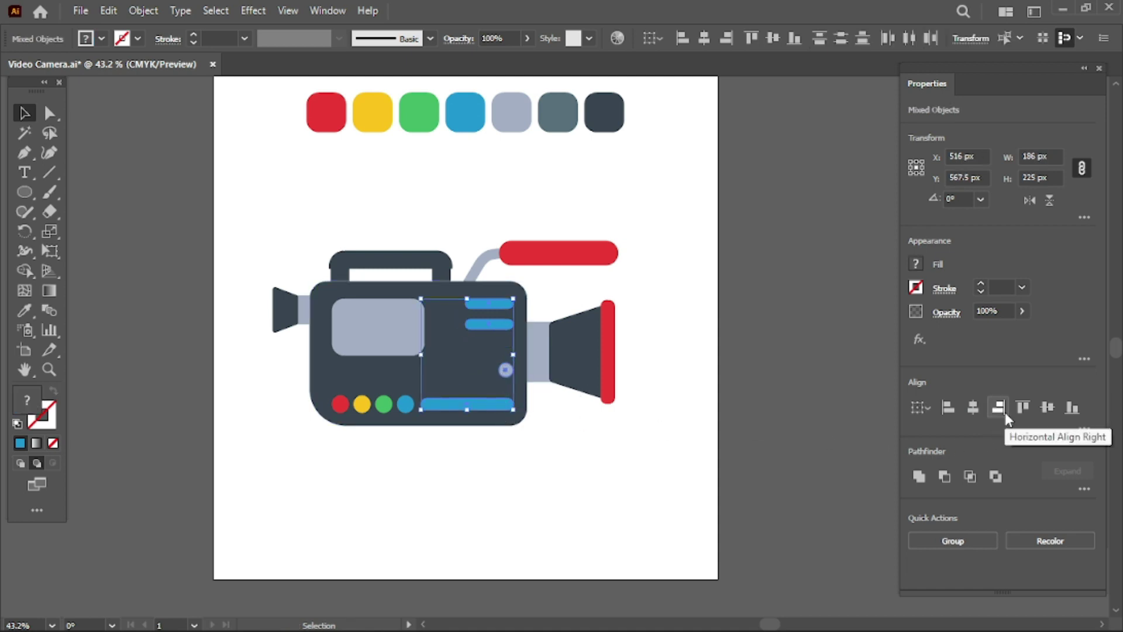
left_click(608, 472)
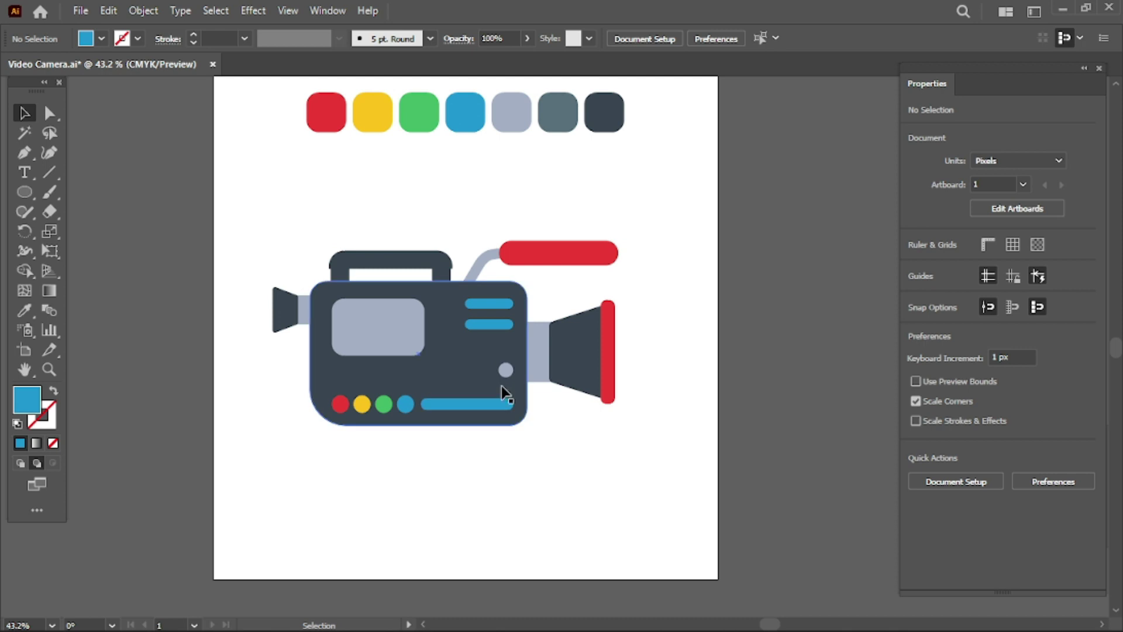
mouse_move(500, 370)
left_mouse_down()
mouse_move(497, 385)
mouse_move(496, 373)
left_mouse_up()
left_click(632, 472)
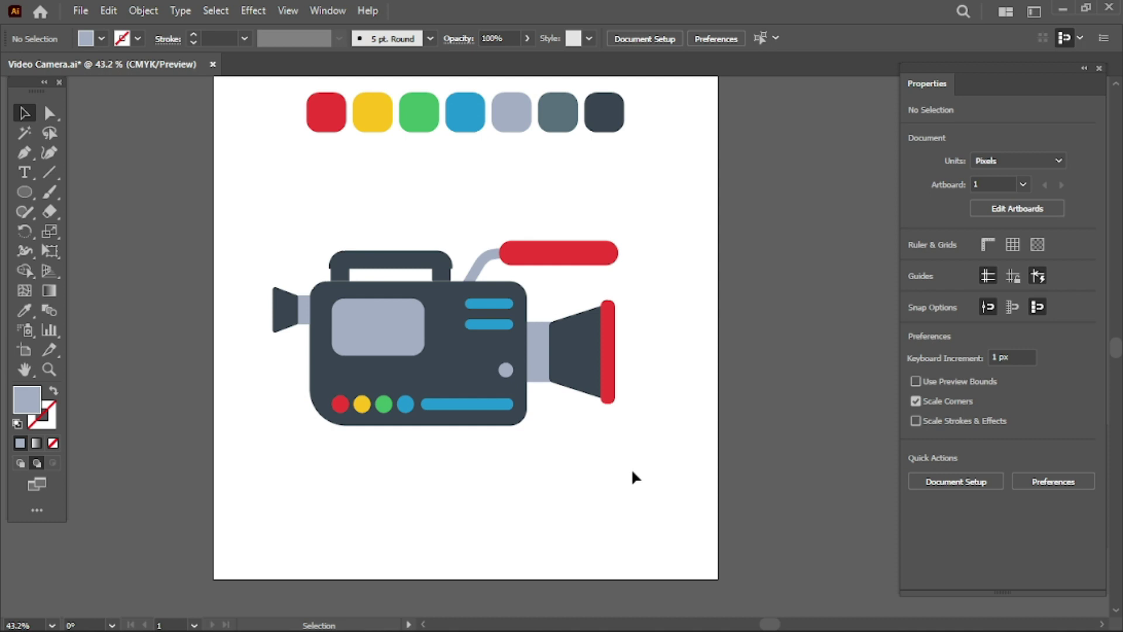
- Ungroup the handle and fill its two mount slots with the slate grey swatch
left_click(27, 305)
left_click(24, 113)
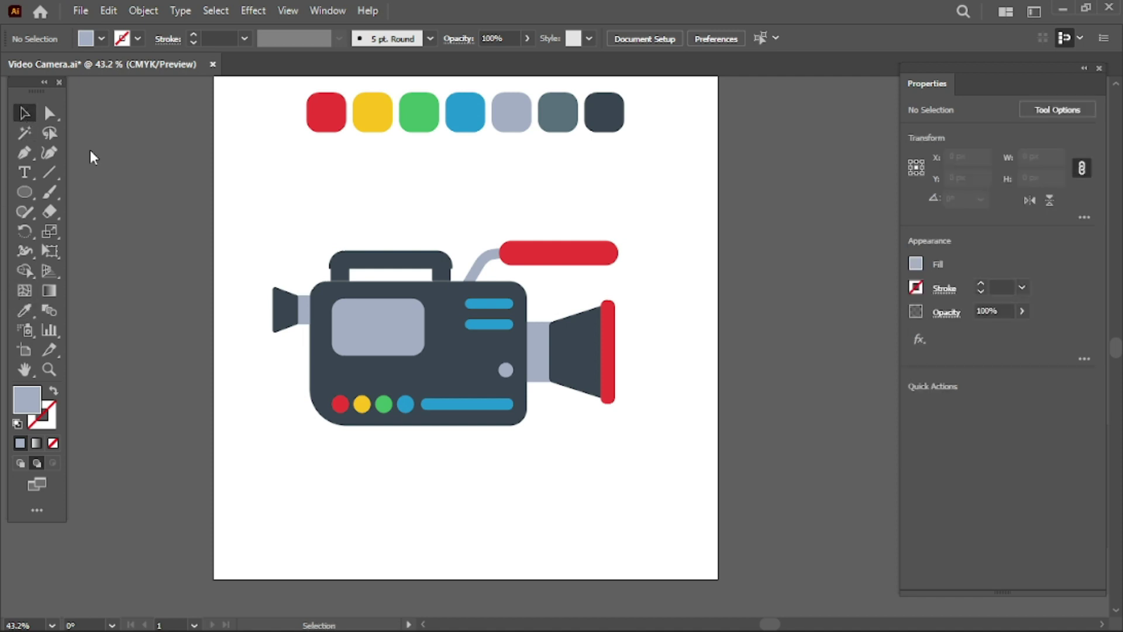
left_click(334, 282)
right_click(419, 257)
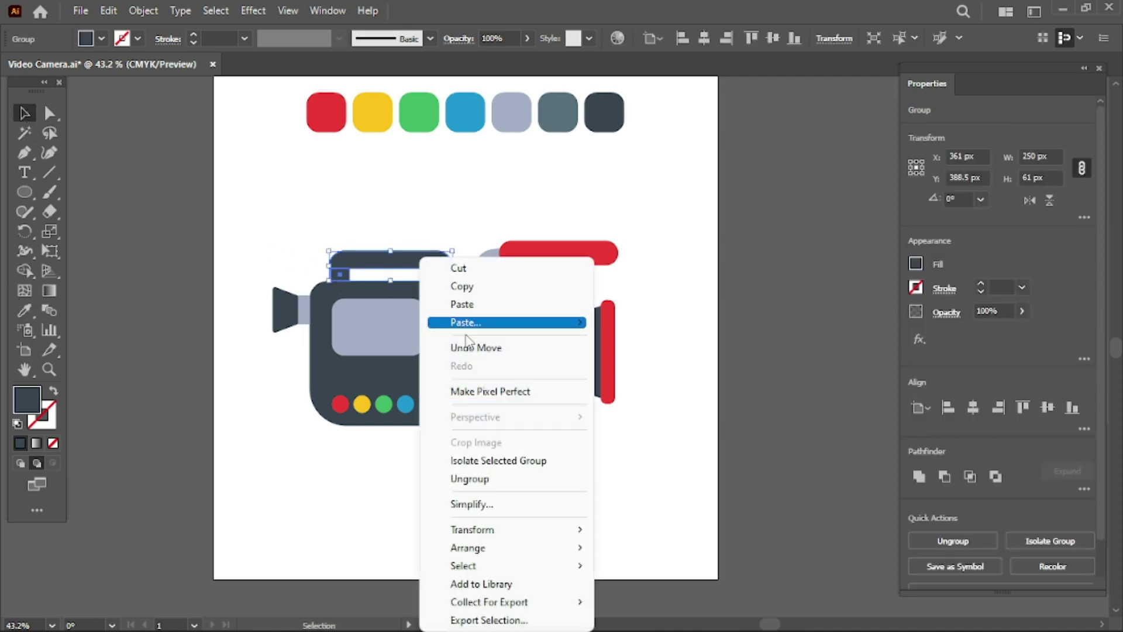
left_click(469, 478)
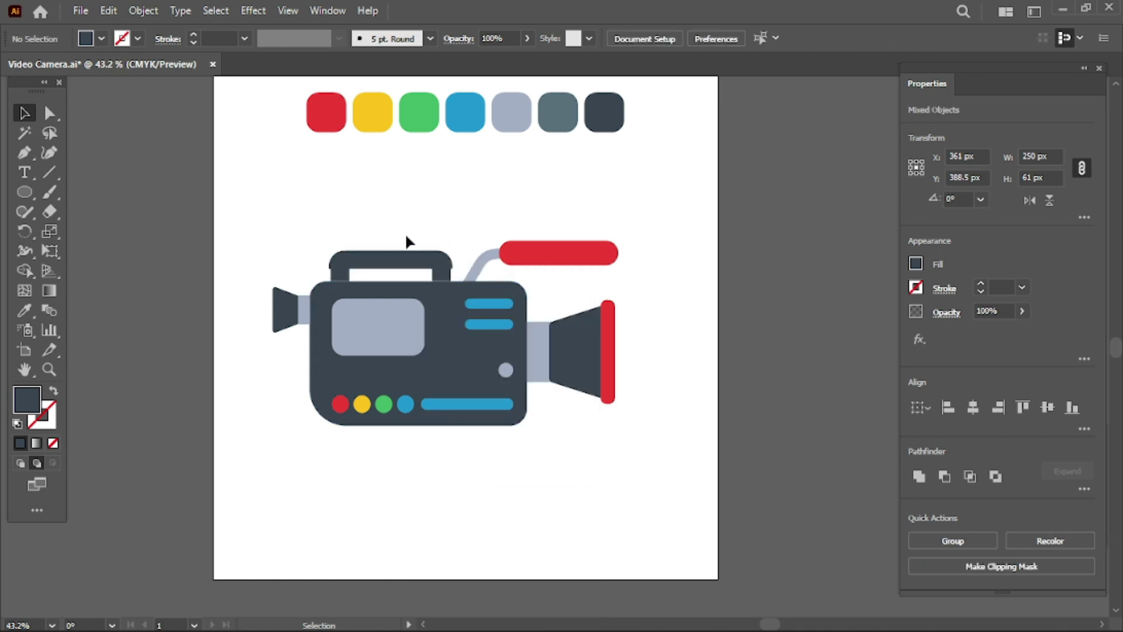
left_click(383, 277)
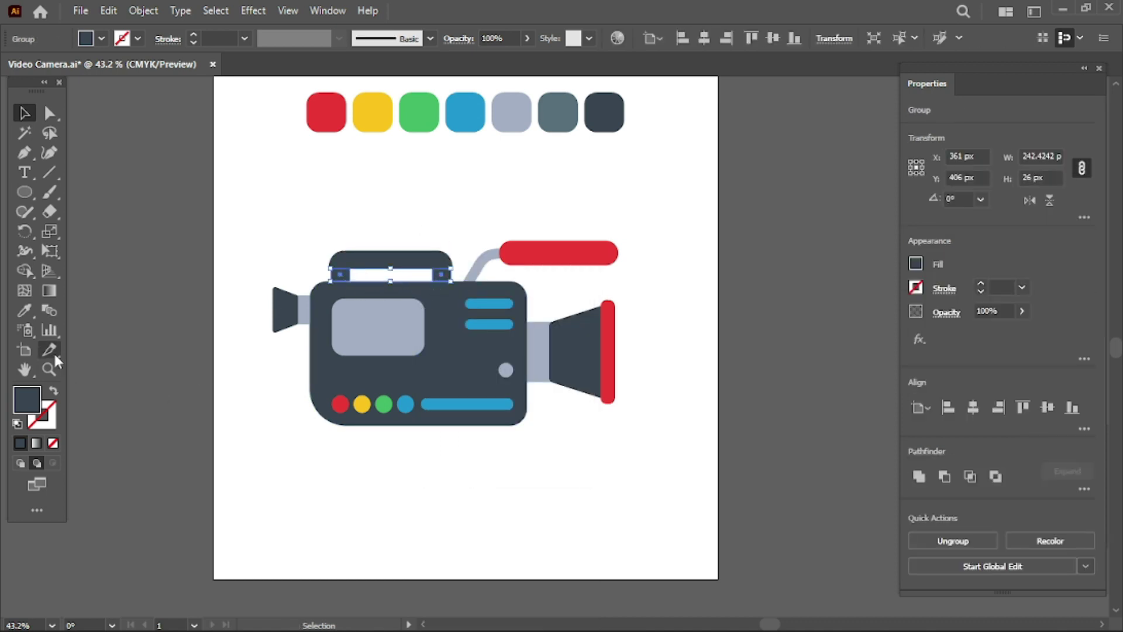
left_click(24, 310)
left_click(559, 117)
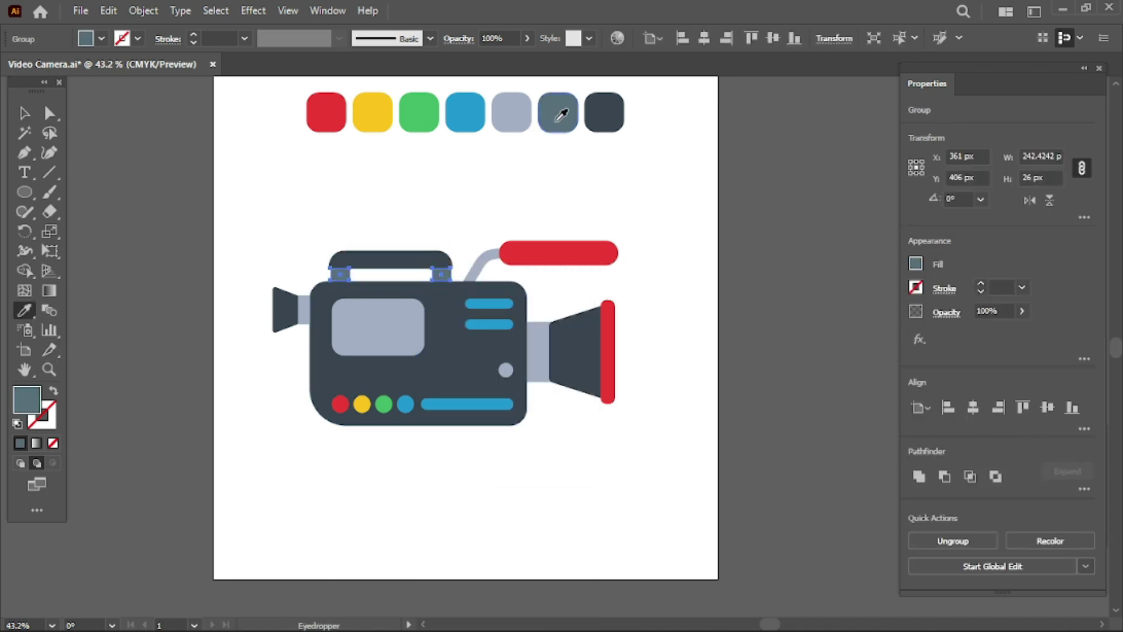
left_click(24, 113)
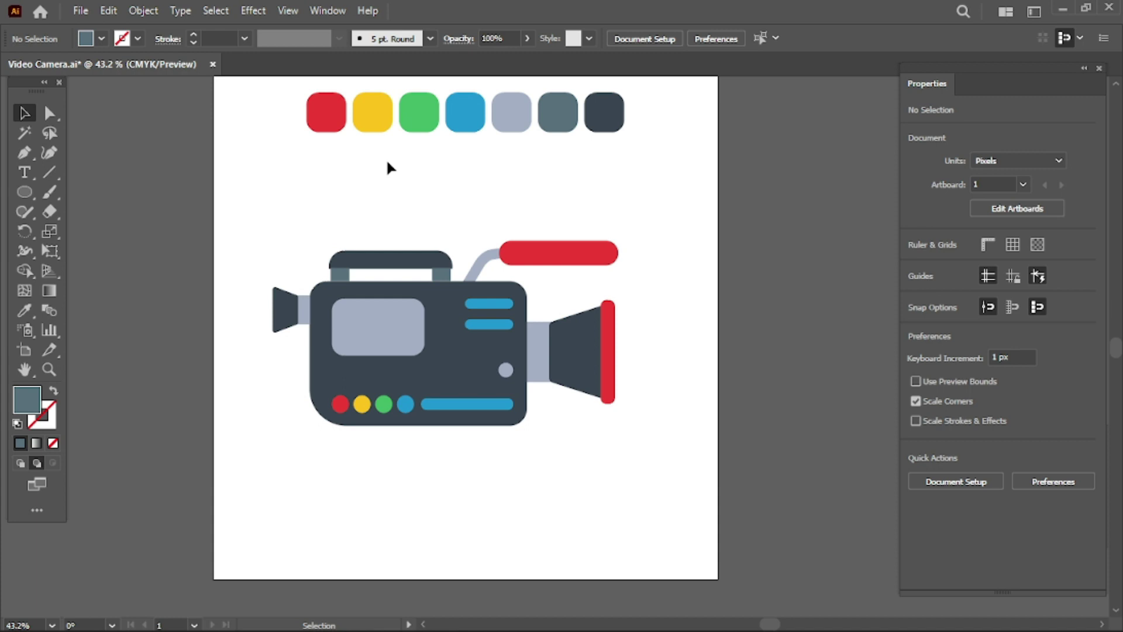
- Duplicate the camera body, fill the copy slate grey, and place it behind the body
left_click(377, 297)
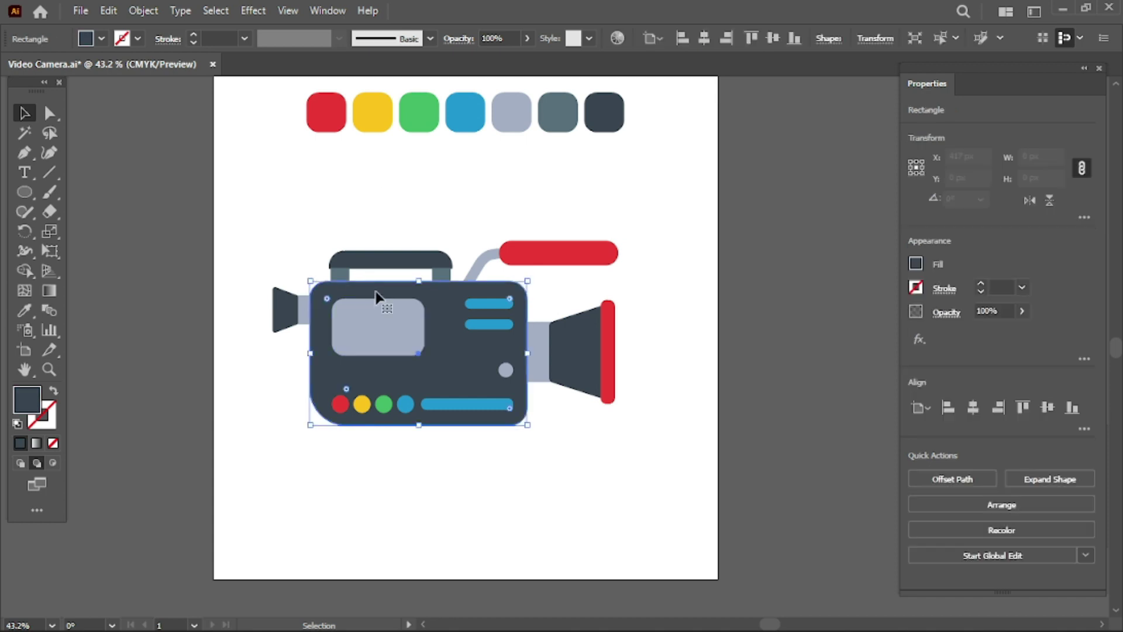
left_click_drag(376, 297, 354, 402)
left_click(24, 310)
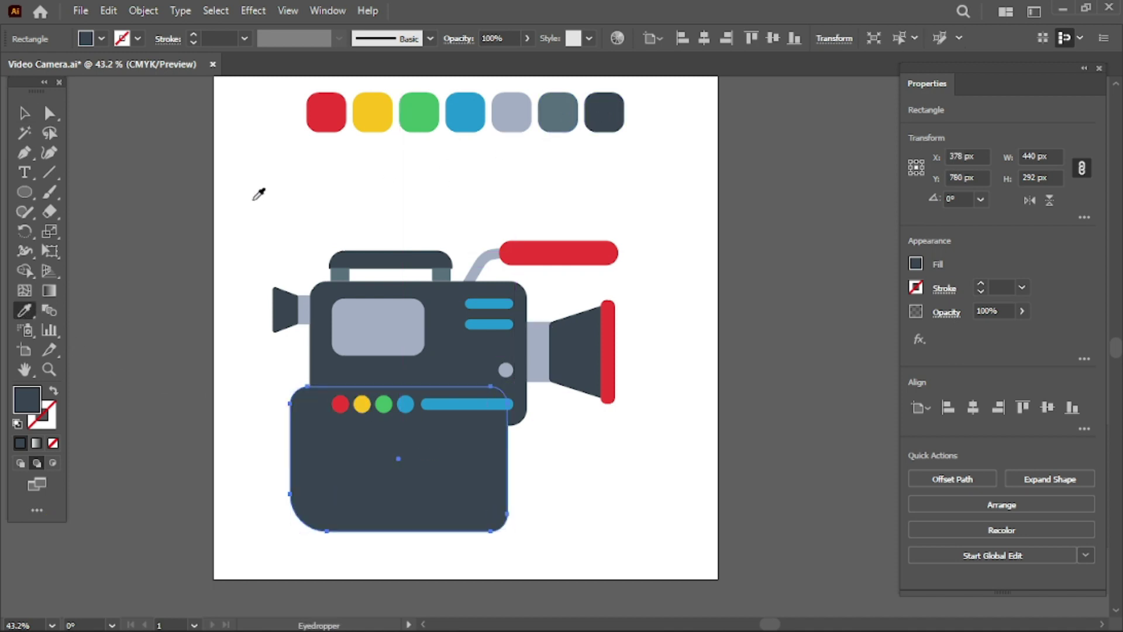
key("v")
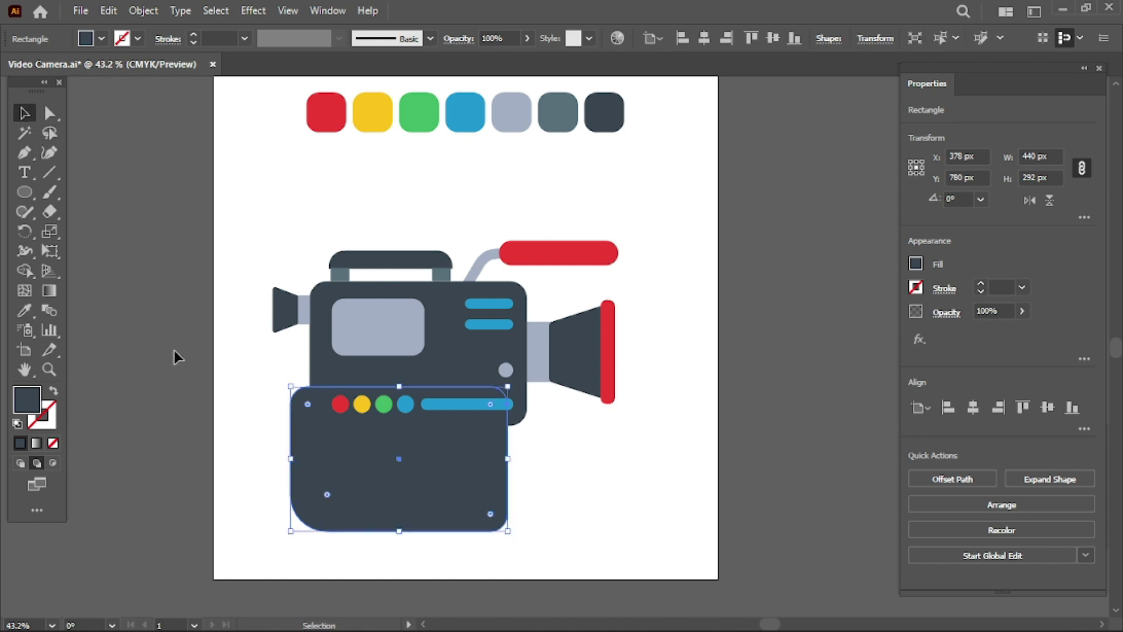
key("i")
left_click(570, 111)
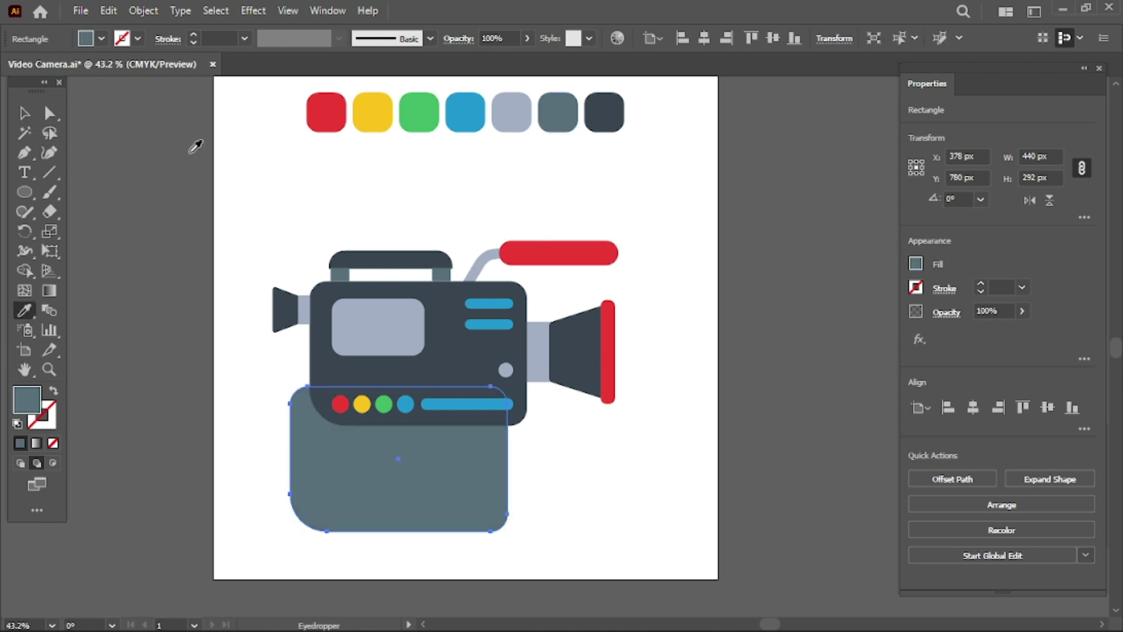
left_click(24, 113)
mouse_move(436, 508)
left_mouse_down()
mouse_move(459, 436)
mouse_move(454, 395)
left_mouse_up()
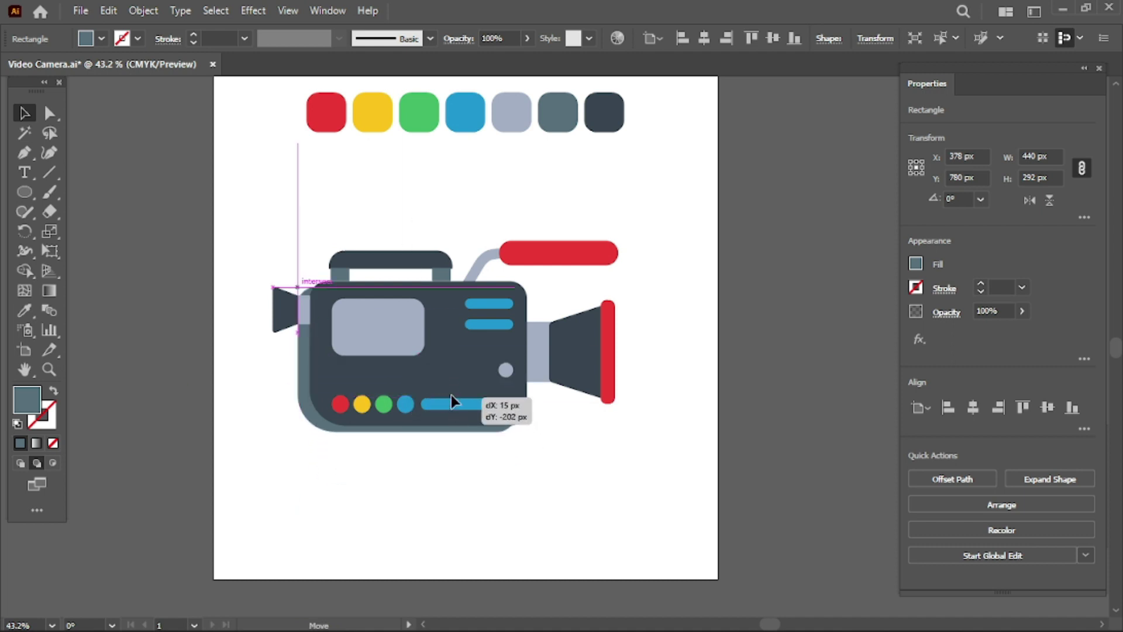
left_click_drag(453, 394, 461, 396)
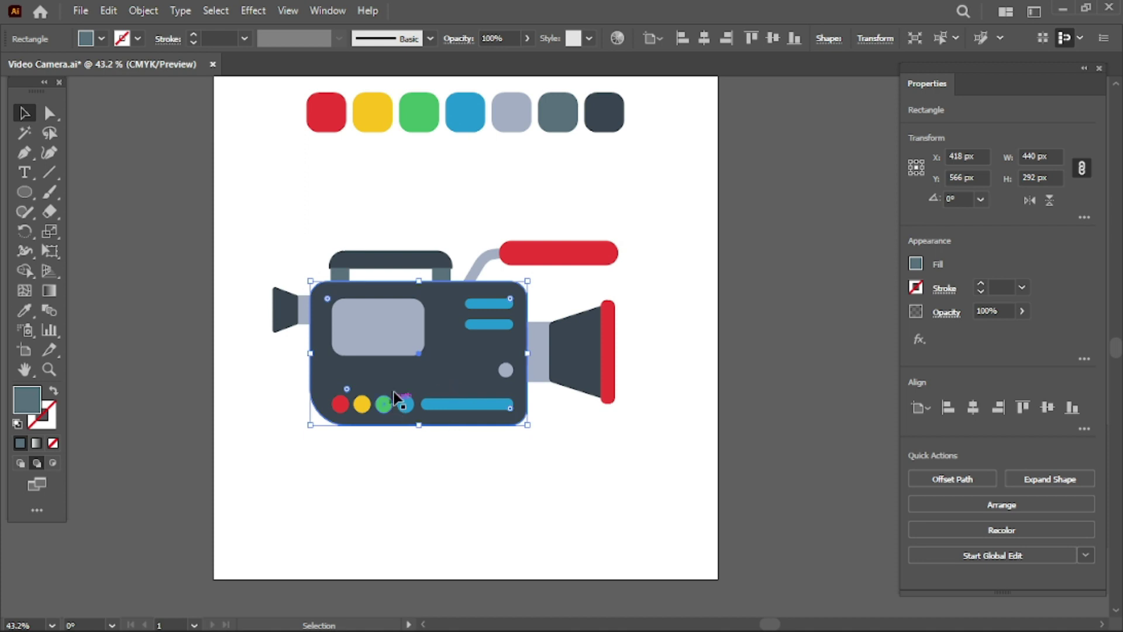
- Centre the slate copy and body horizontally, then shrink the body from its lower-left corner
left_click(414, 385, "shift")
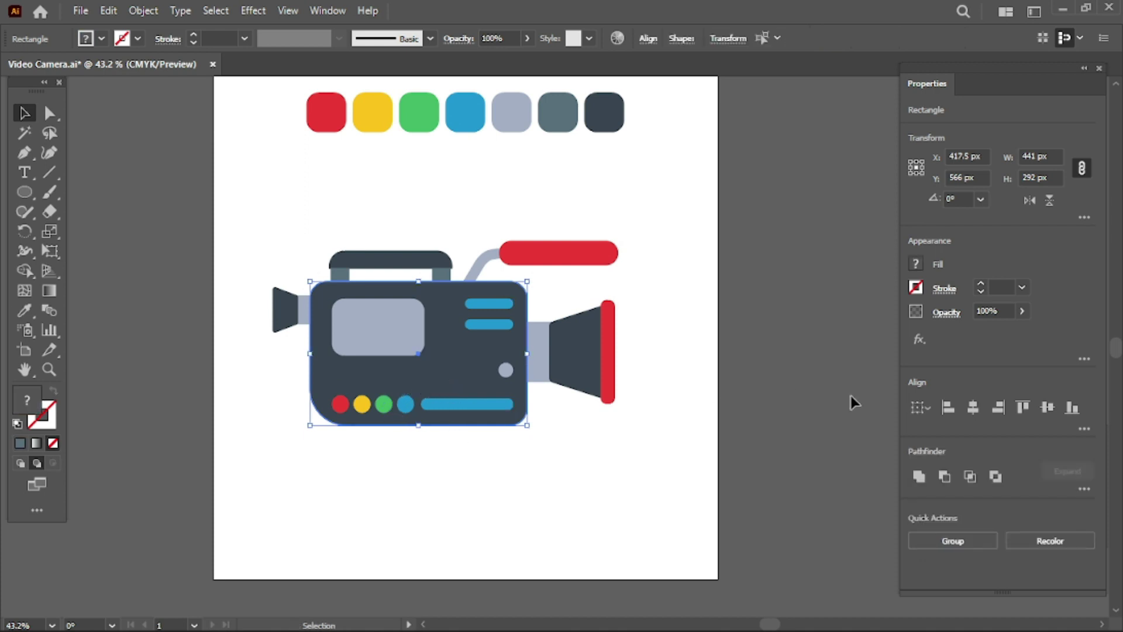
left_click(973, 409)
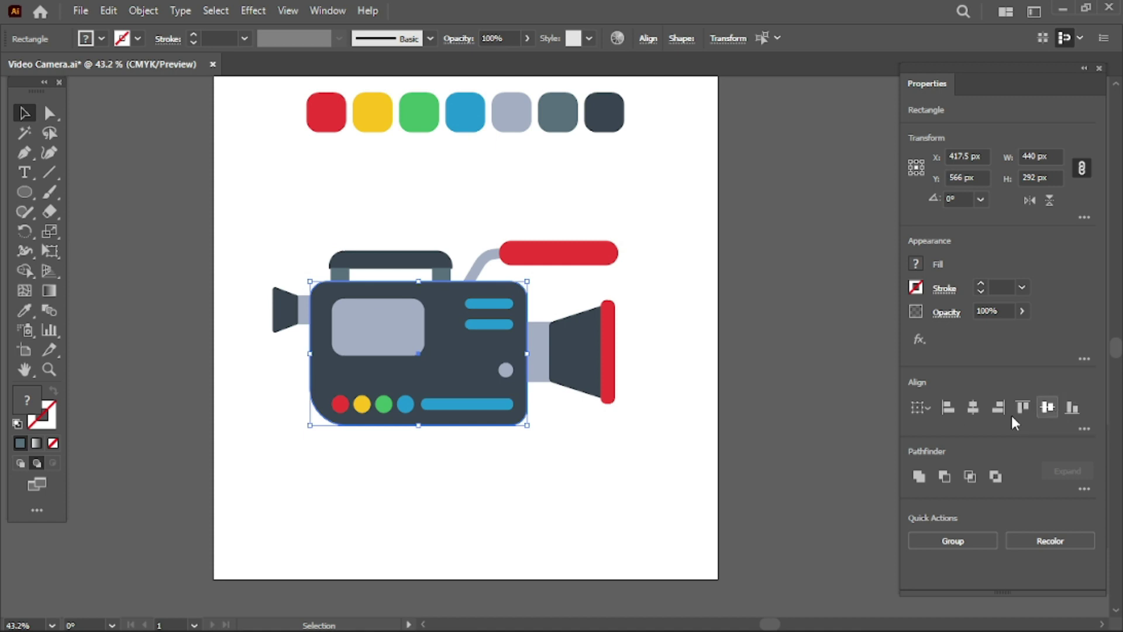
left_click(506, 495)
left_click(398, 383)
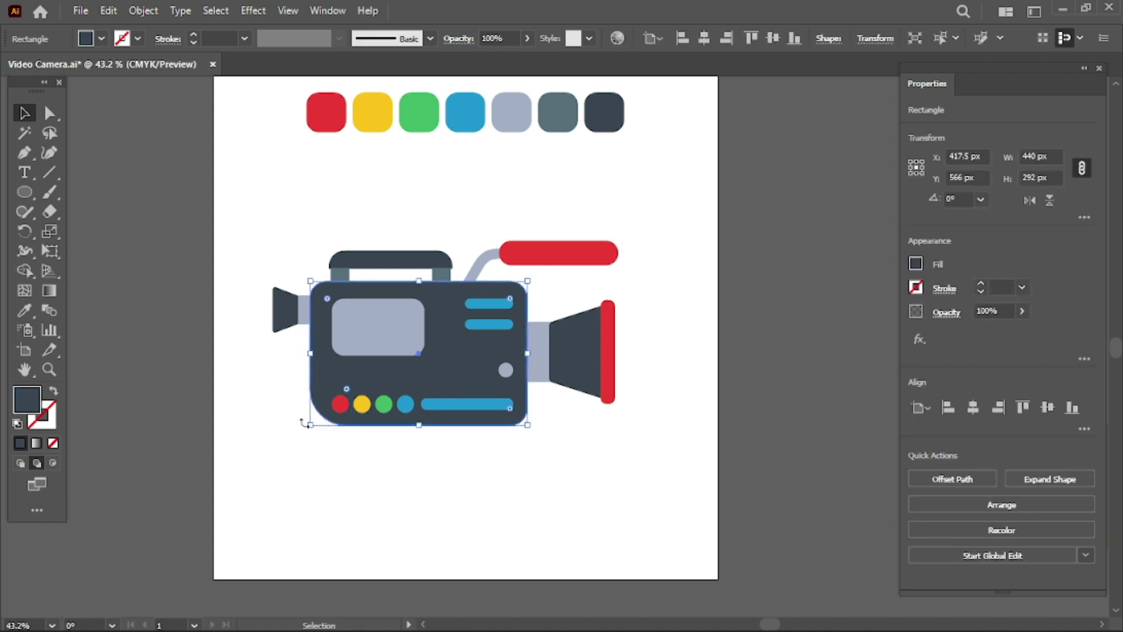
left_click_drag(308, 427, 316, 422)
left_click(305, 458)
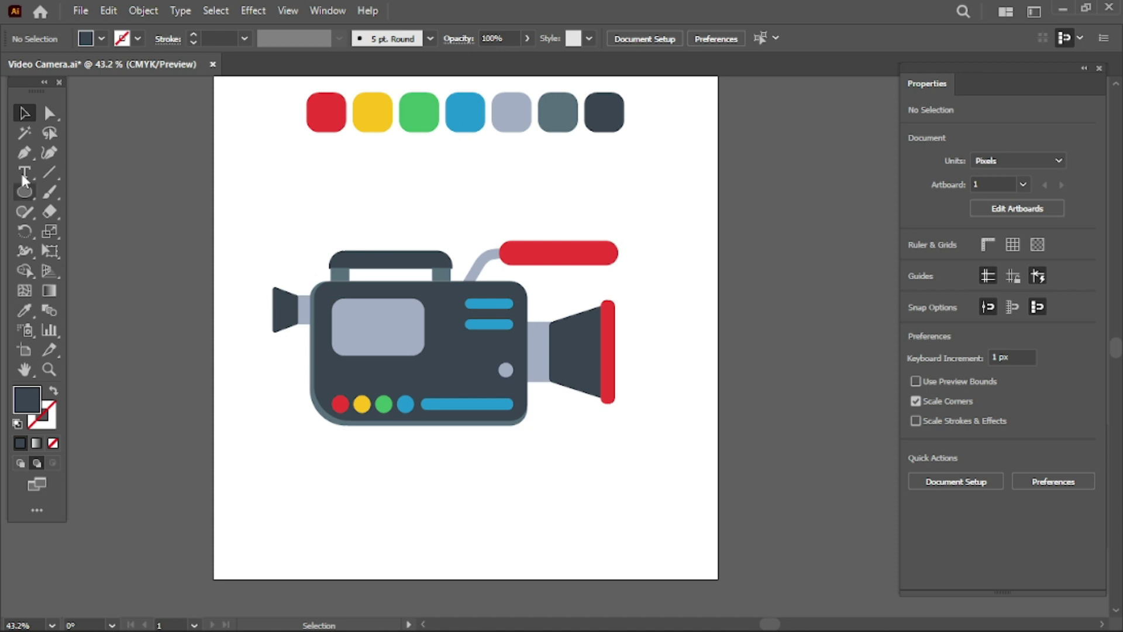
- Group every part of the camera into a single group
left_click_drag(227, 228, 648, 462)
right_click(488, 369)
left_click(529, 221)
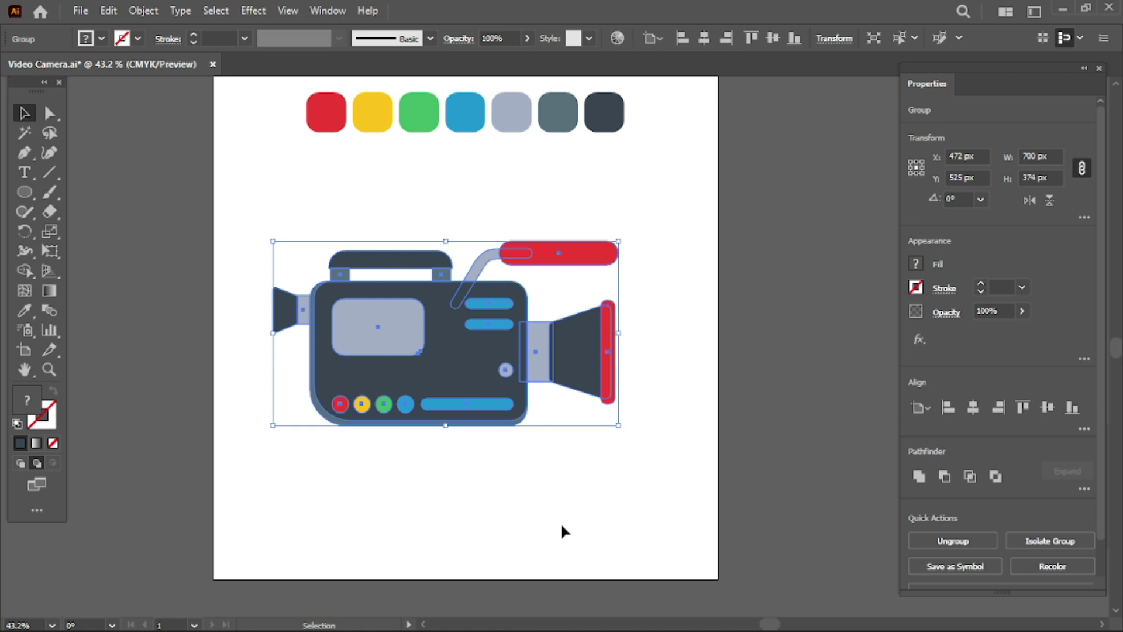
left_click(561, 531)
- Scale the camera group to 600 px wide, giving 600 × 320.57 px
left_click(450, 362)
double_click(1025, 155)
type("6")
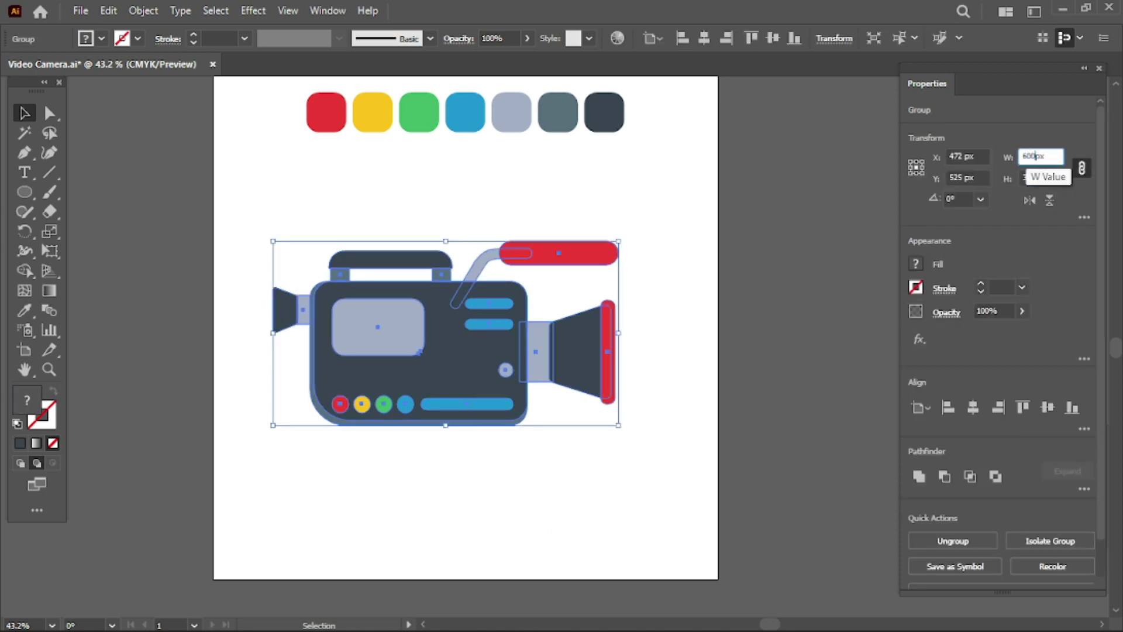
key("Return")
left_click(589, 487)
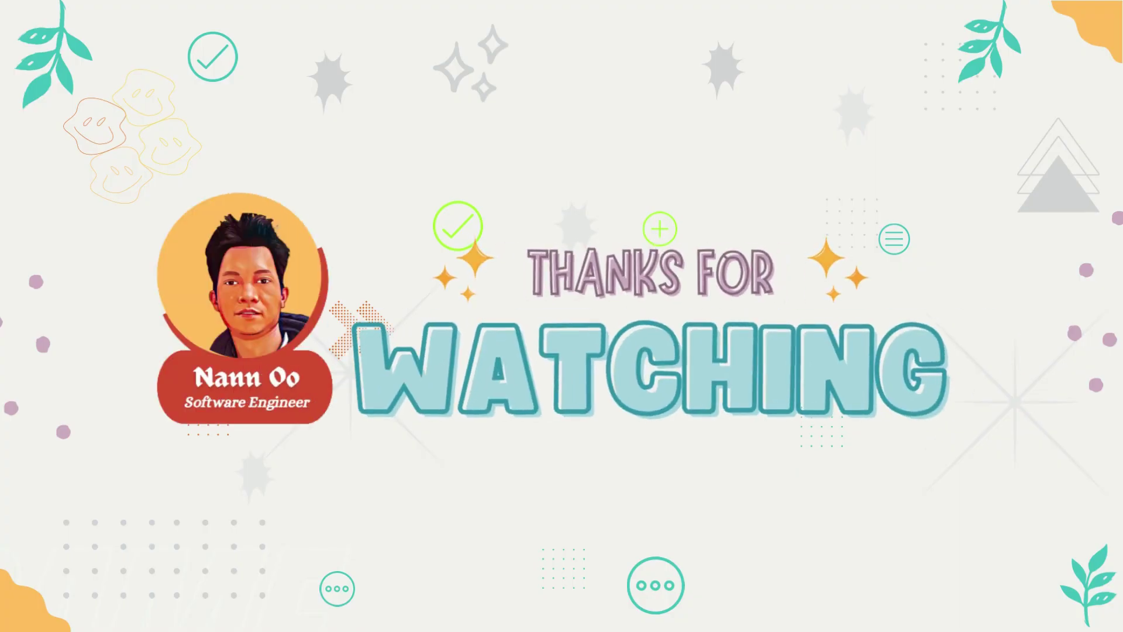